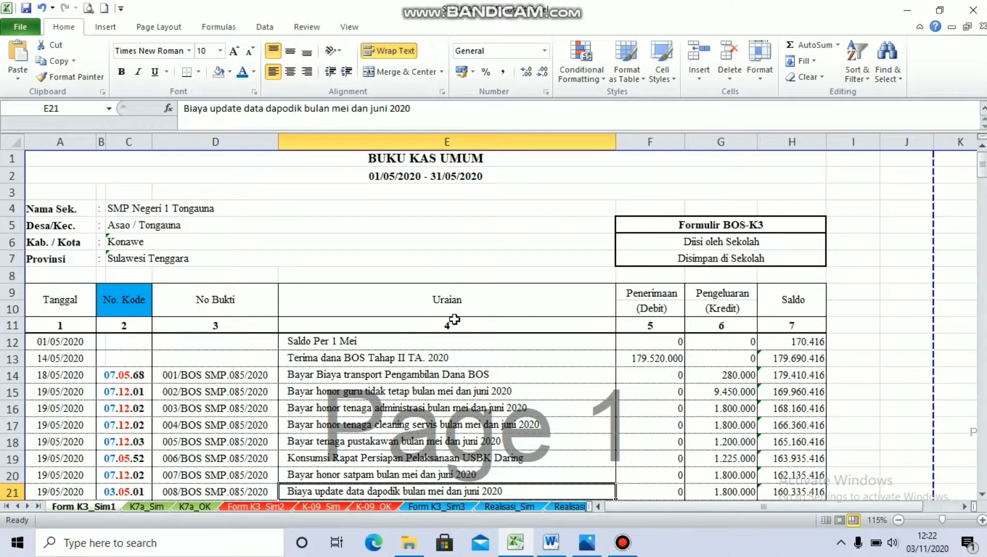
# - Examine the No. Kode column and the Pengeluaran (Kredit) amounts in the cash book on the Form K3_Sim1 sheet
pyautogui.scroll(-2, 453, 318)
pyautogui.scroll(2, 454, 316)
pyautogui.scroll(-2, 458, 318)
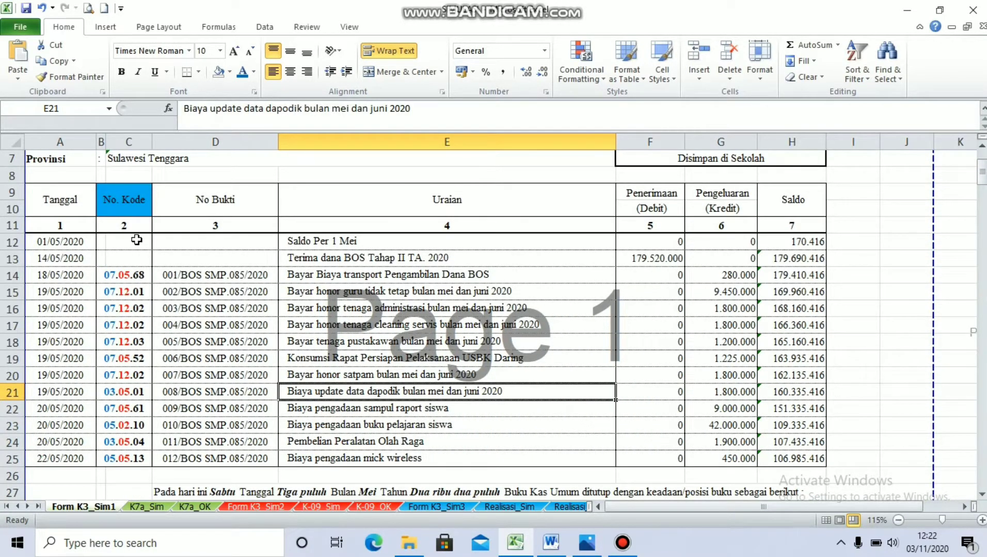
pyautogui.moveTo(129, 204); pyautogui.dragTo(135, 457)
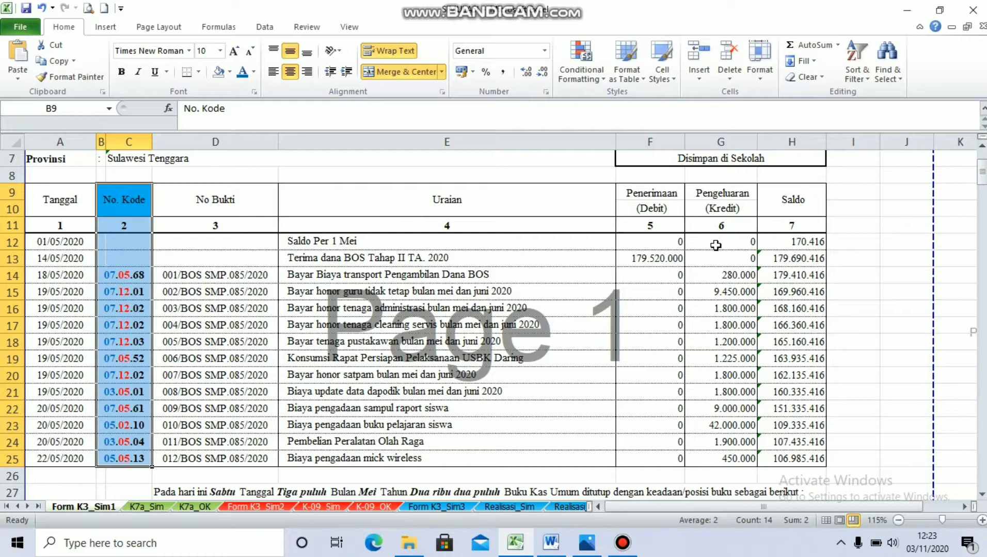
pyautogui.moveTo(715, 246); pyautogui.dragTo(725, 477)
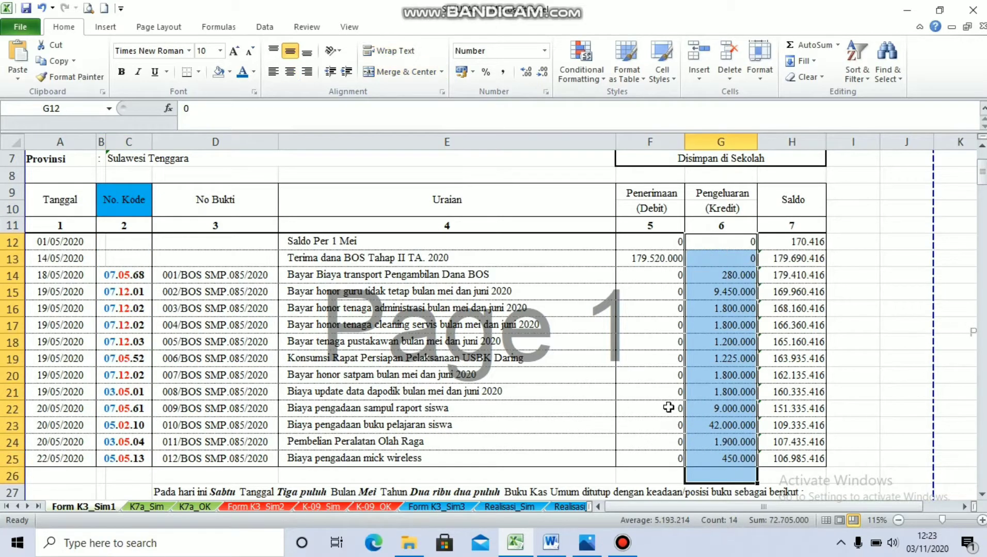
pyautogui.click(524, 308)
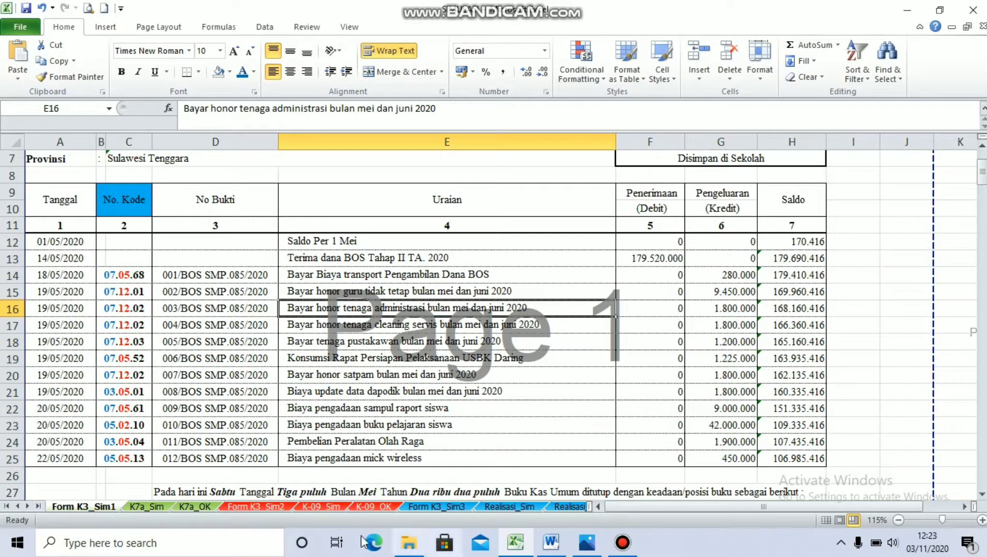
# - Review the Program/Kegiatan list and the Penggunaan Dana BOS component headings, columns 3 to 14, on the K7a_Sim sheet
pyautogui.click(145, 507)
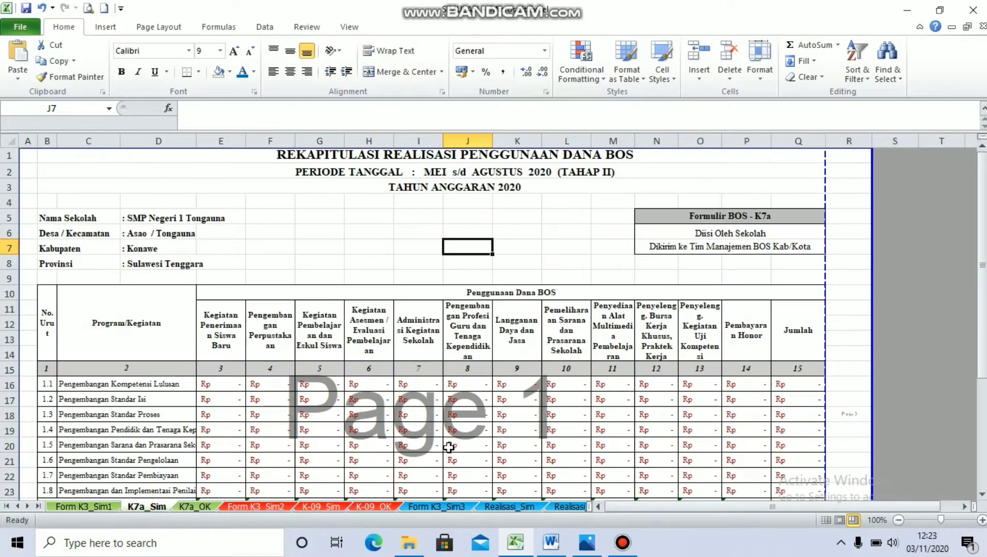
pyautogui.scroll(-1, 469, 454)
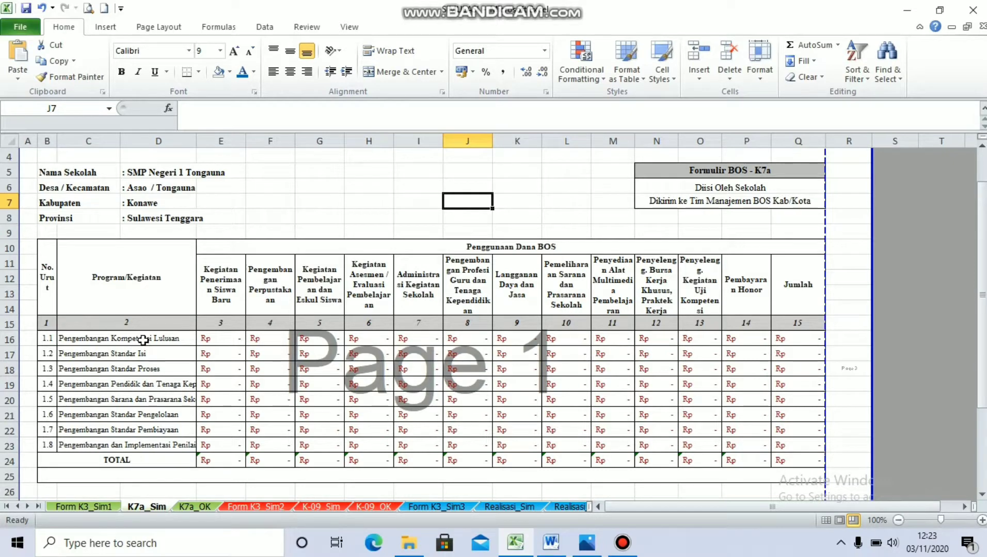
pyautogui.moveTo(143, 340); pyautogui.dragTo(149, 432)
pyautogui.moveTo(81, 339); pyautogui.dragTo(140, 446)
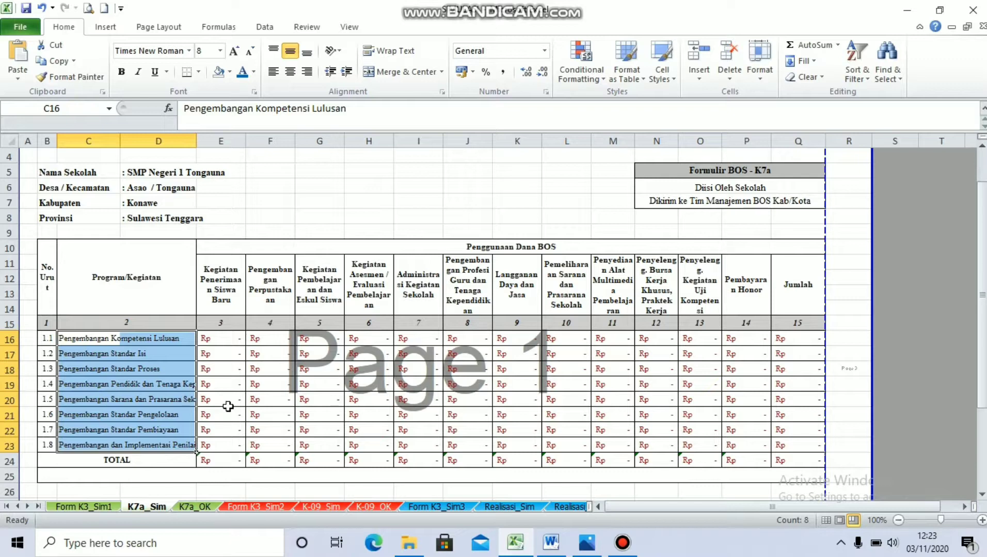
pyautogui.click(228, 407)
pyautogui.moveTo(220, 289); pyautogui.dragTo(741, 309)
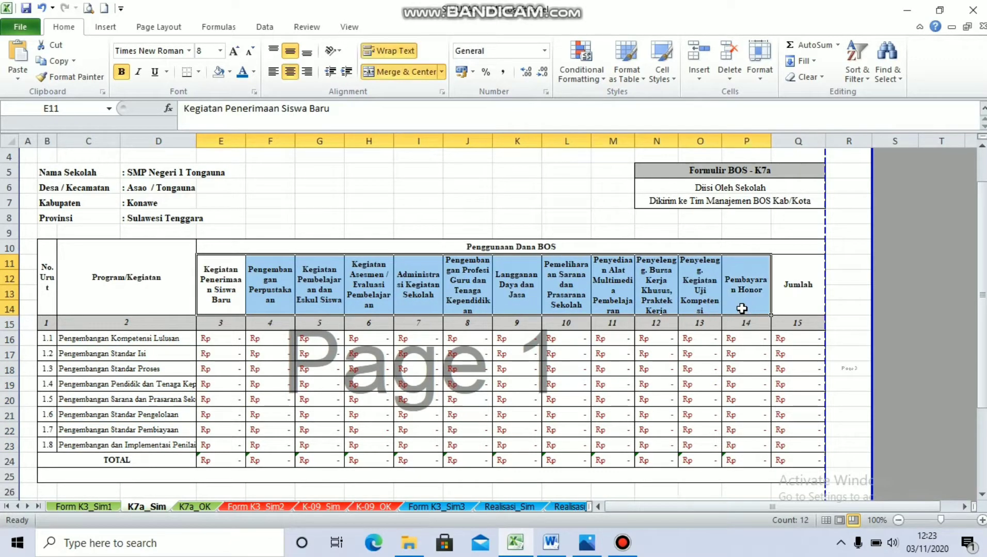
pyautogui.click(254, 376)
# - Inspect the expense codes in rows 14 to 25 of Form K3_Sim1, focusing on code 07.05.68 for the BOS transport cost
pyautogui.click(110, 504)
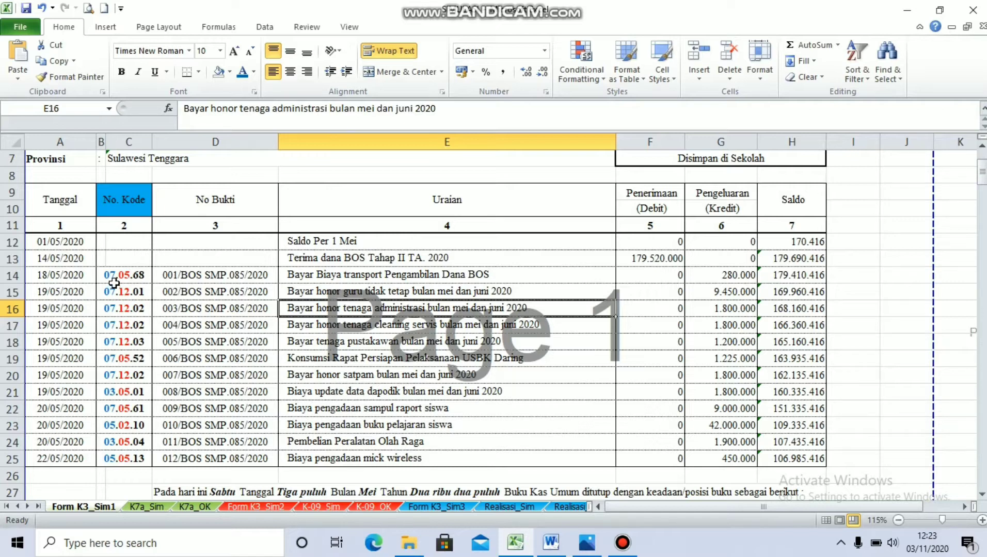
pyautogui.moveTo(114, 280); pyautogui.dragTo(136, 452)
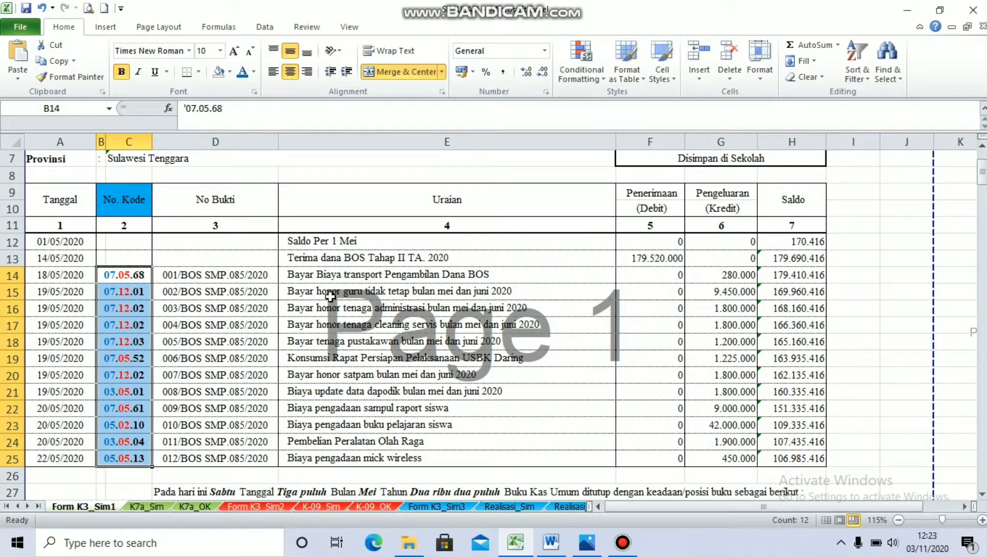
pyautogui.click(371, 292)
pyautogui.click(120, 275)
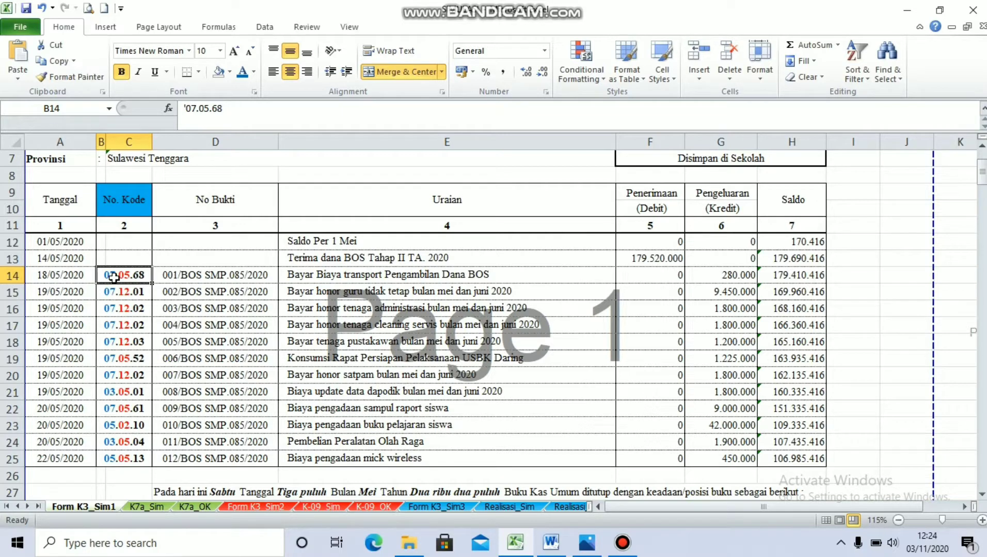
# - Match code 07.05.68 to the Pengembangan Standar Pembiayaan row and the Administrasi Kegiatan Sekolah column on K7a_Sim
pyautogui.click(148, 507)
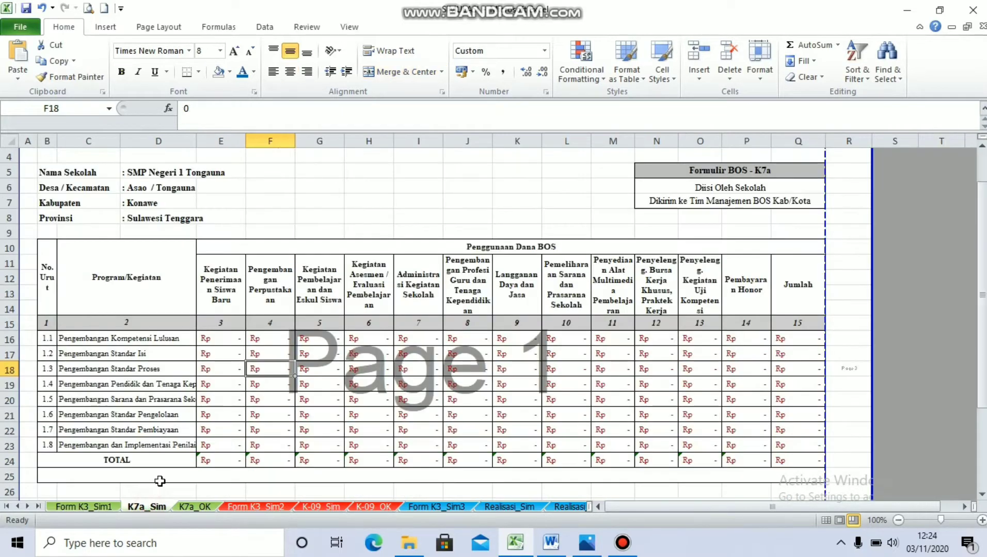
pyautogui.scroll(-2, 186, 441)
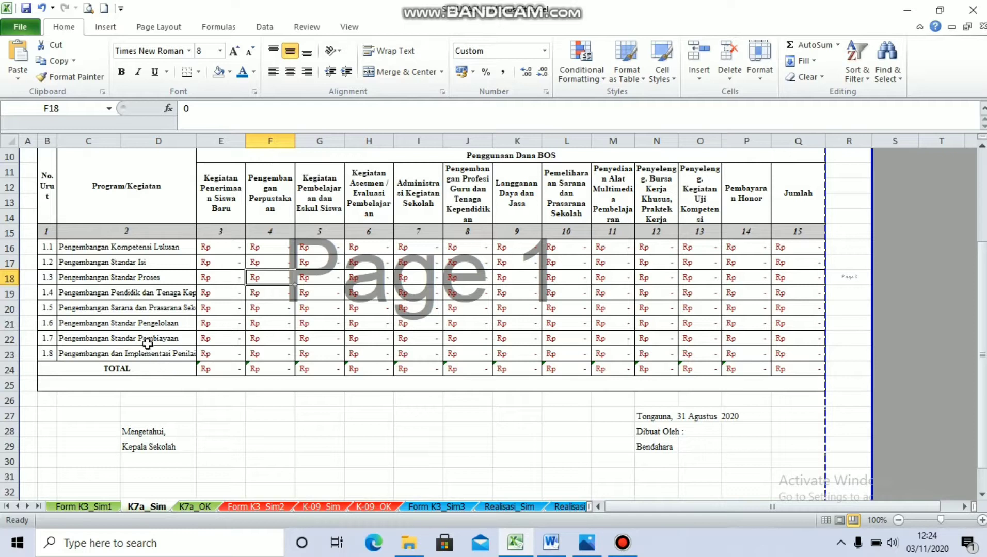
pyautogui.moveTo(83, 338); pyautogui.dragTo(147, 345)
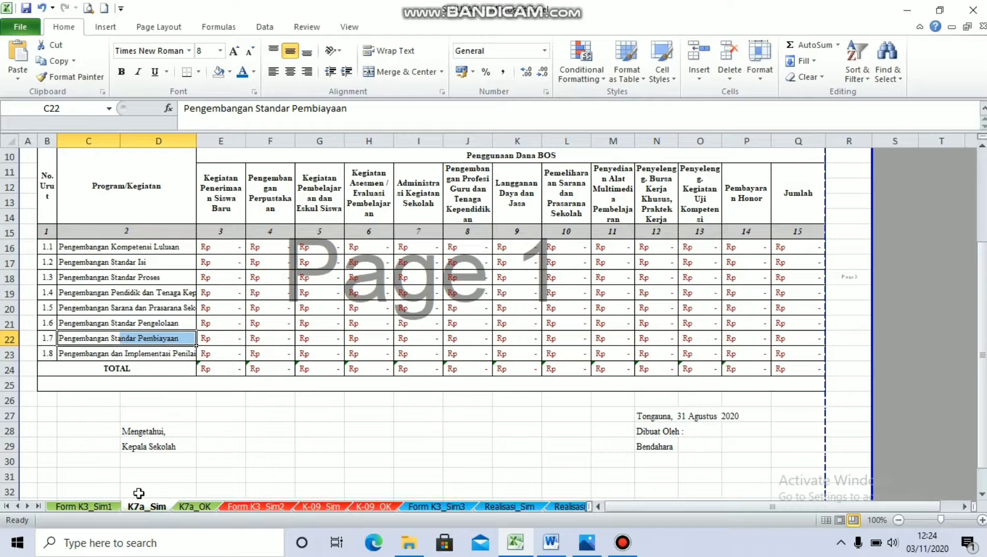
pyautogui.click(108, 507)
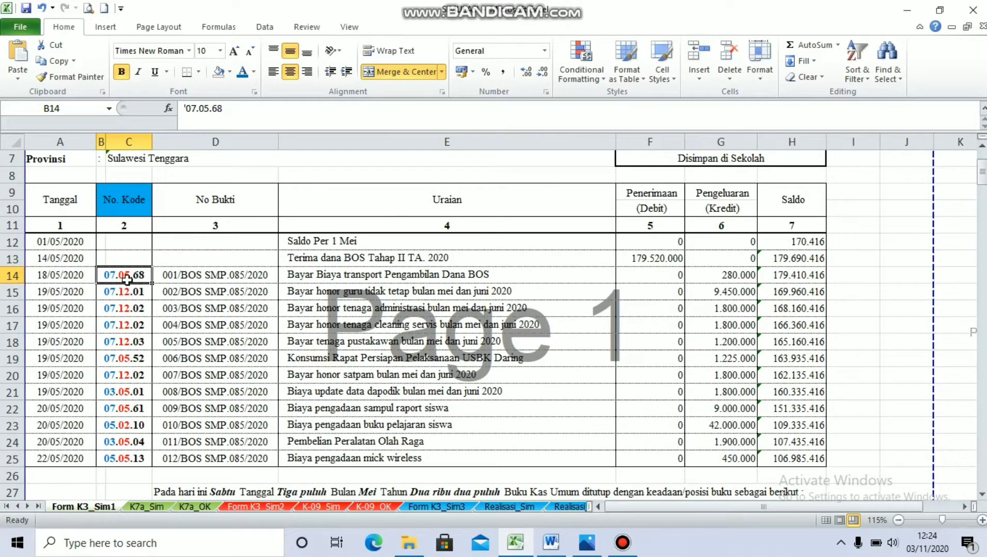
pyautogui.click(146, 507)
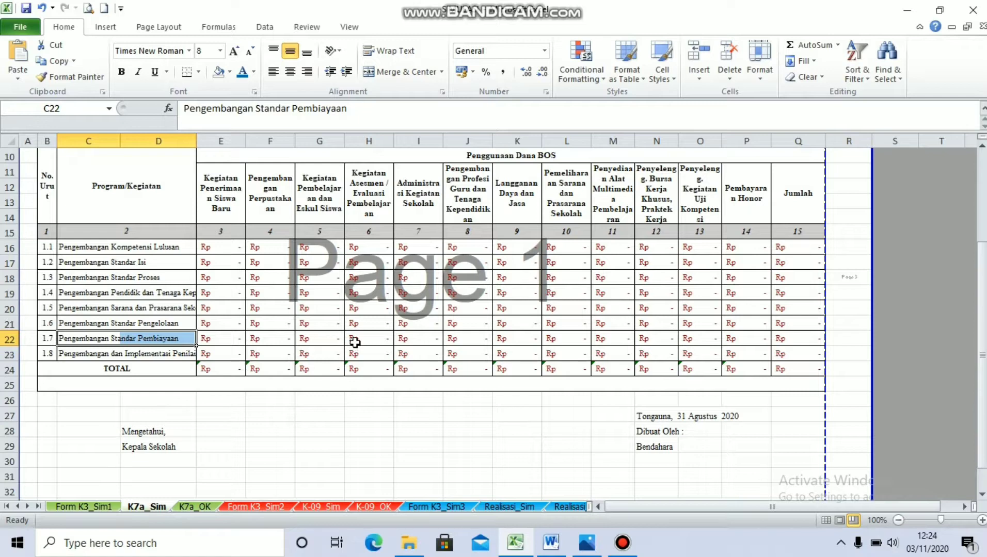
pyautogui.click(412, 340)
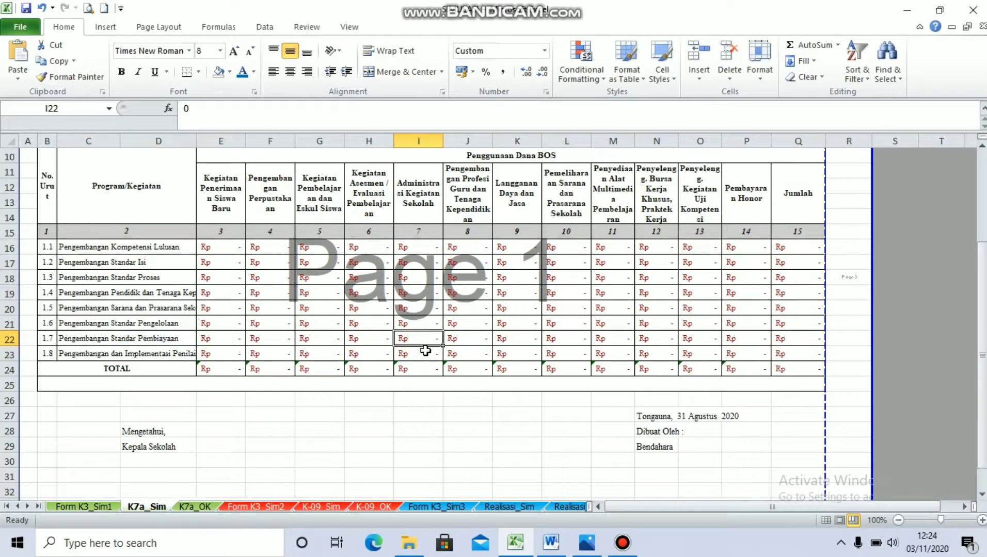
pyautogui.hotkey('ctrl', 'c')
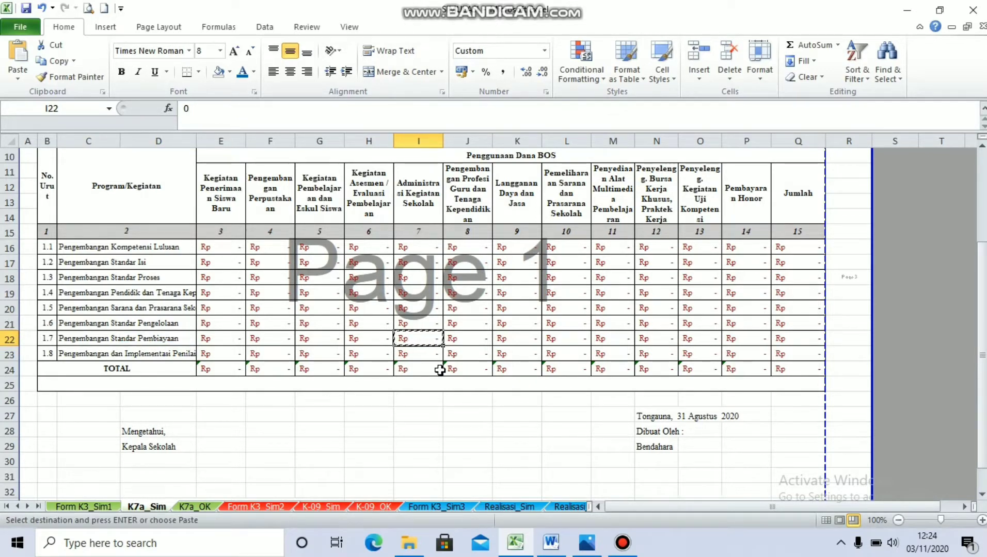
# - Look up the transport expense on Form K3_Sim1 and enter =280000 in K7a_Sim cell I22, Pengembangan Standar Pembiayaan under Administrasi Kegiatan Sekolah
pyautogui.click(85, 508)
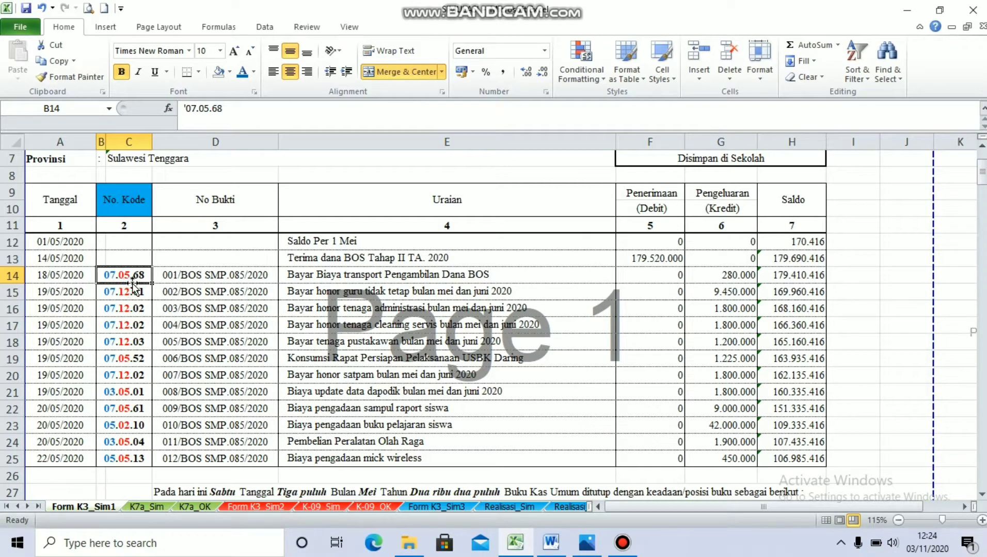
pyautogui.click(720, 279)
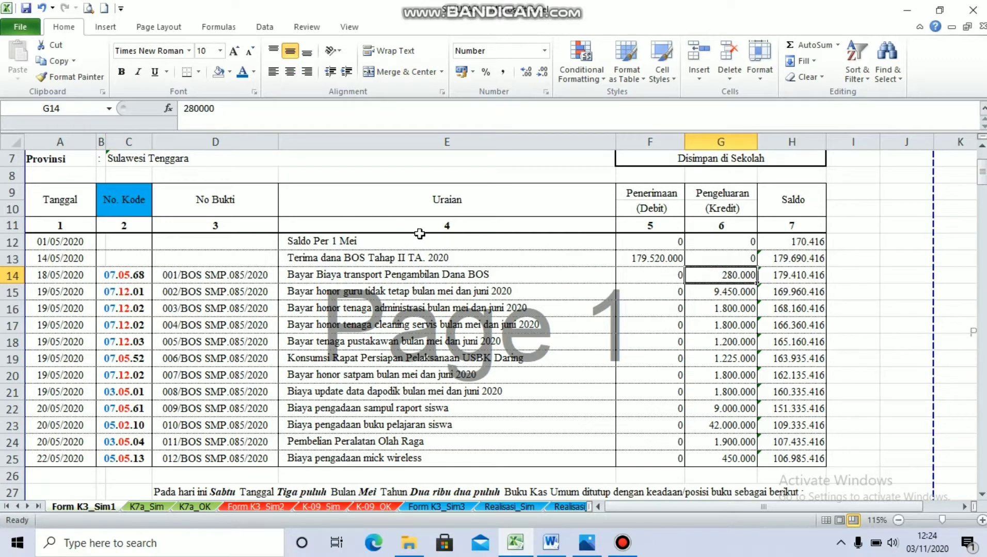
pyautogui.click(139, 506)
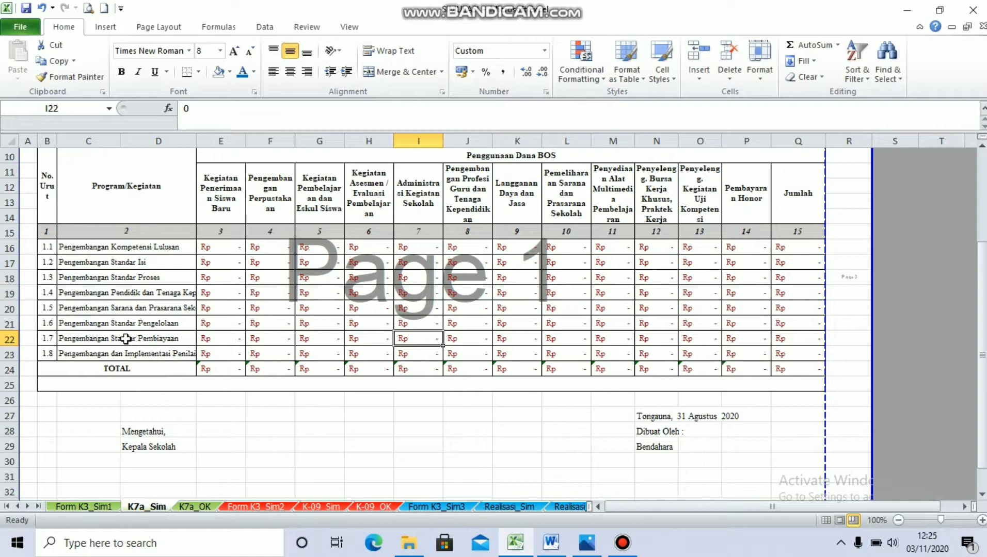
pyautogui.click(108, 336)
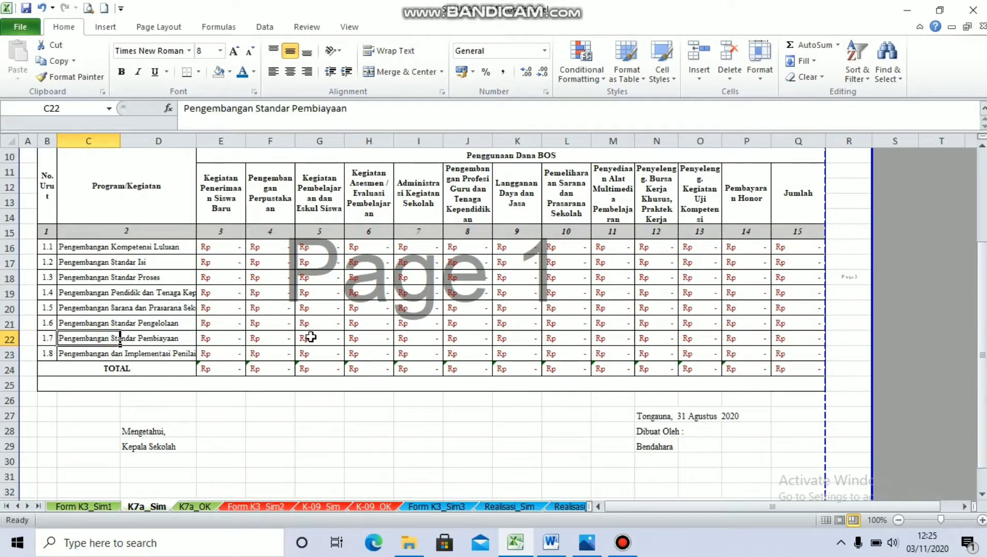
pyautogui.click(227, 341)
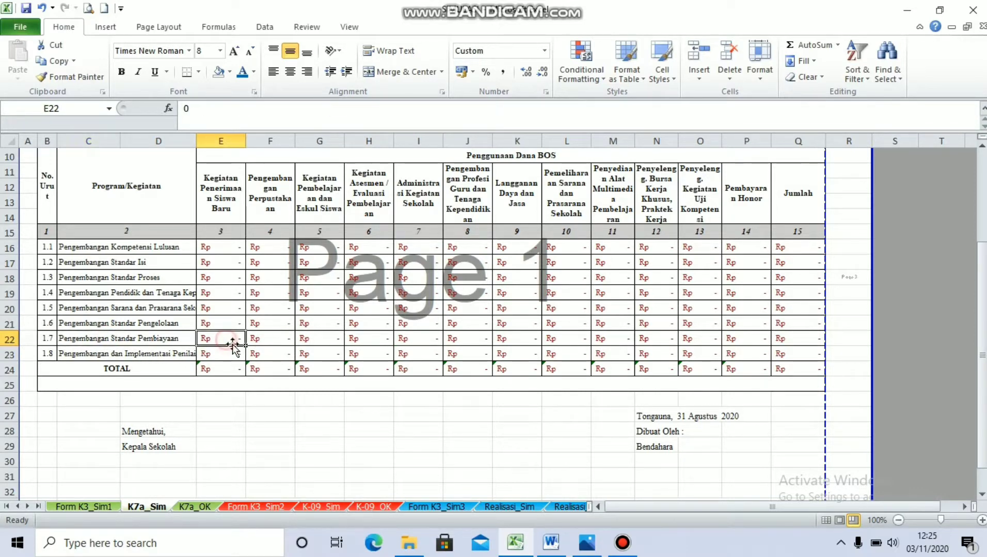
pyautogui.press('Right')
pyautogui.press('Right')
pyautogui.press('Right')
pyautogui.press('Right')
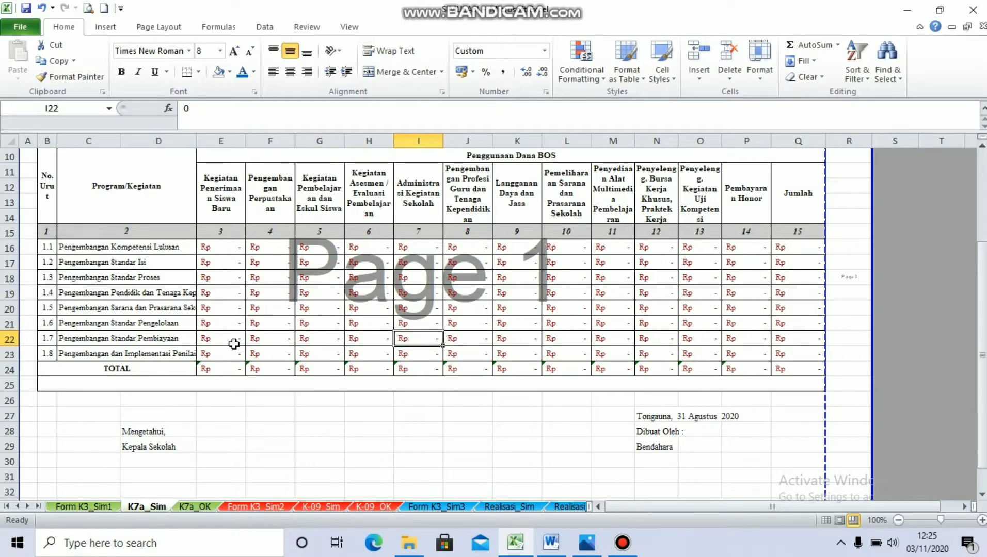
pyautogui.write('=')
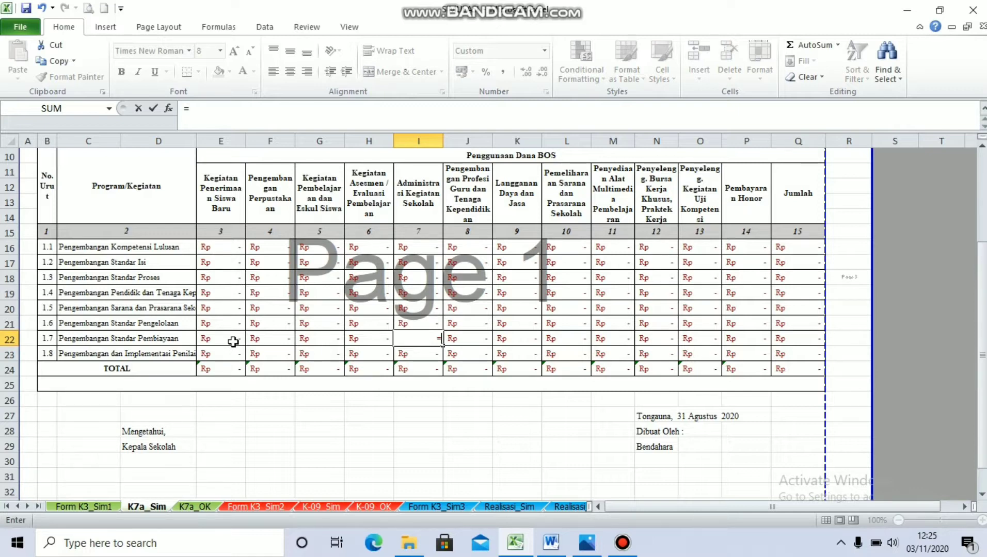
pyautogui.write('80.0')
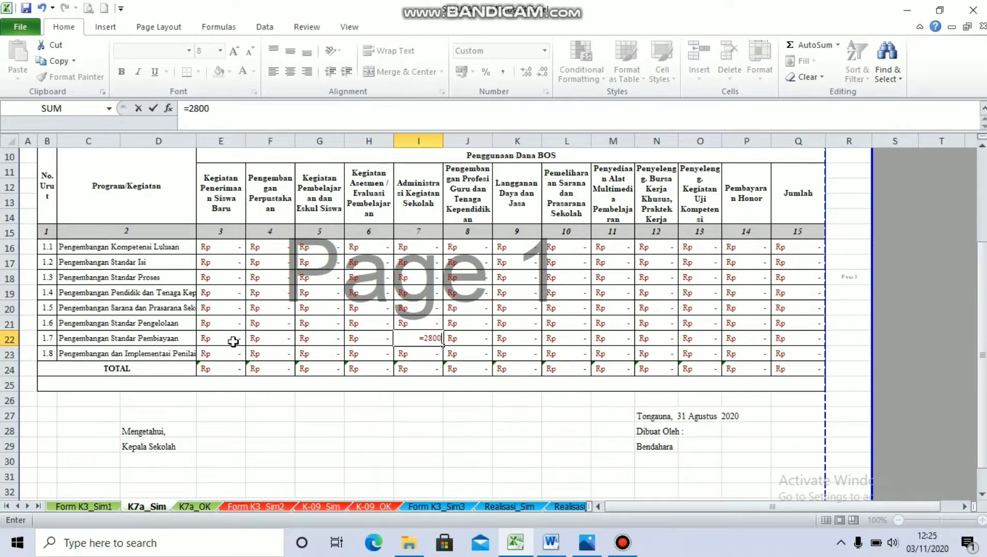
pyautogui.write('00')
pyautogui.press('Return')
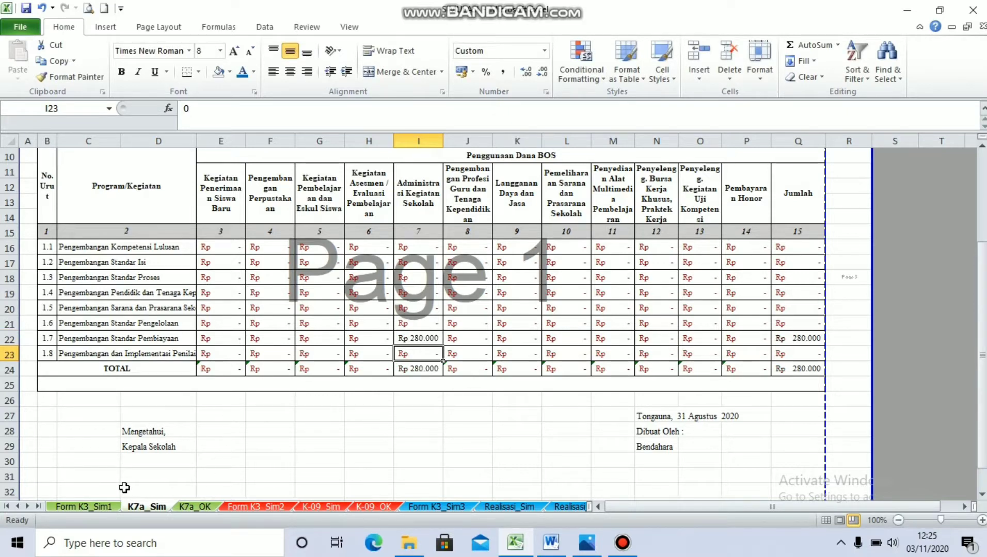
# - Examine the 07.12 honorarium codes and their descriptions in rows 15 to 18 of Form K3_Sim1
pyautogui.click(110, 508)
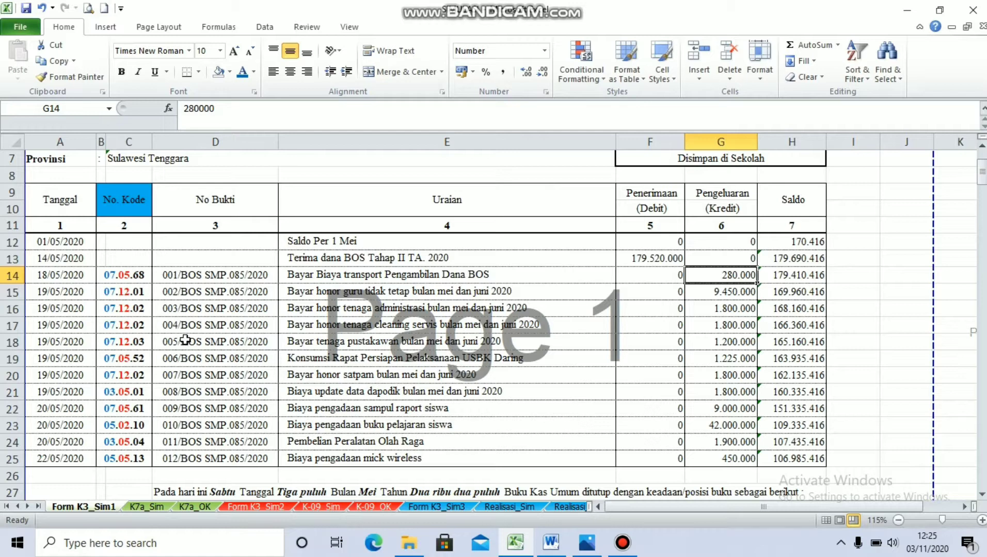
pyautogui.click(120, 291)
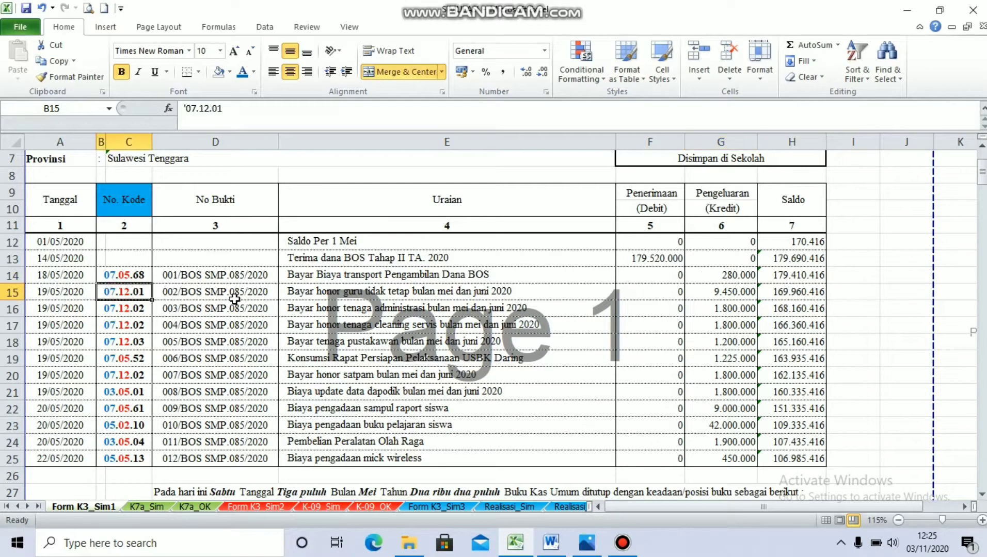
pyautogui.click(307, 291)
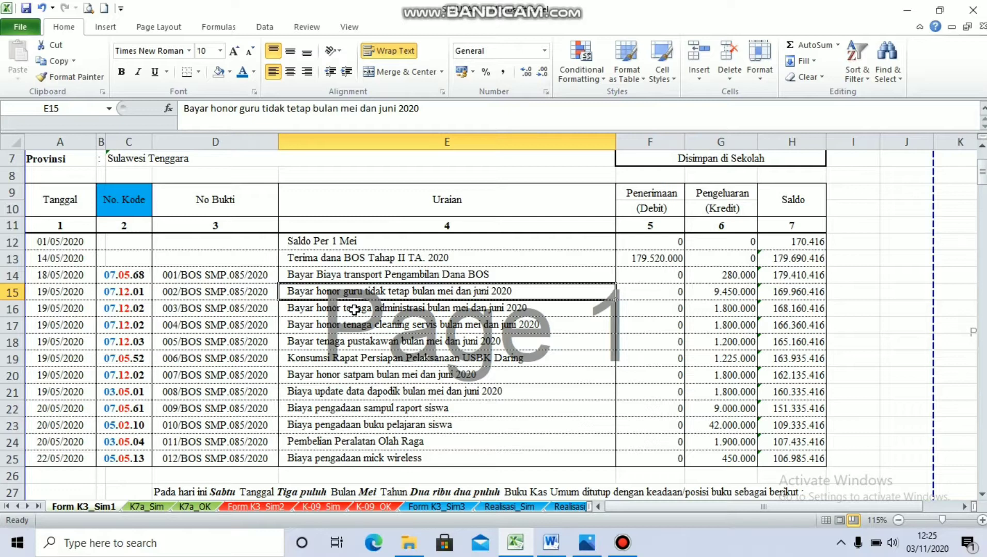
pyautogui.click(113, 290)
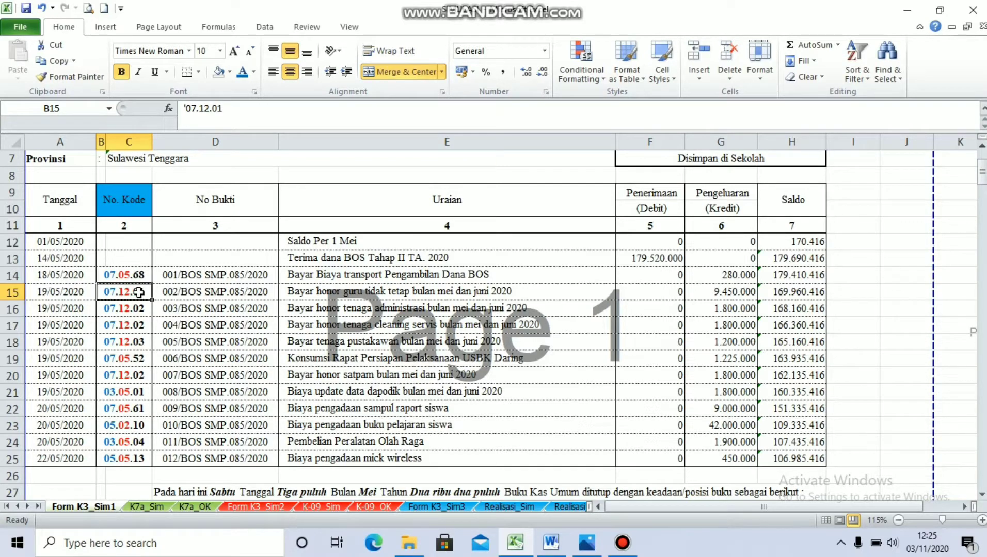
pyautogui.hotkey('shift', 'Down')
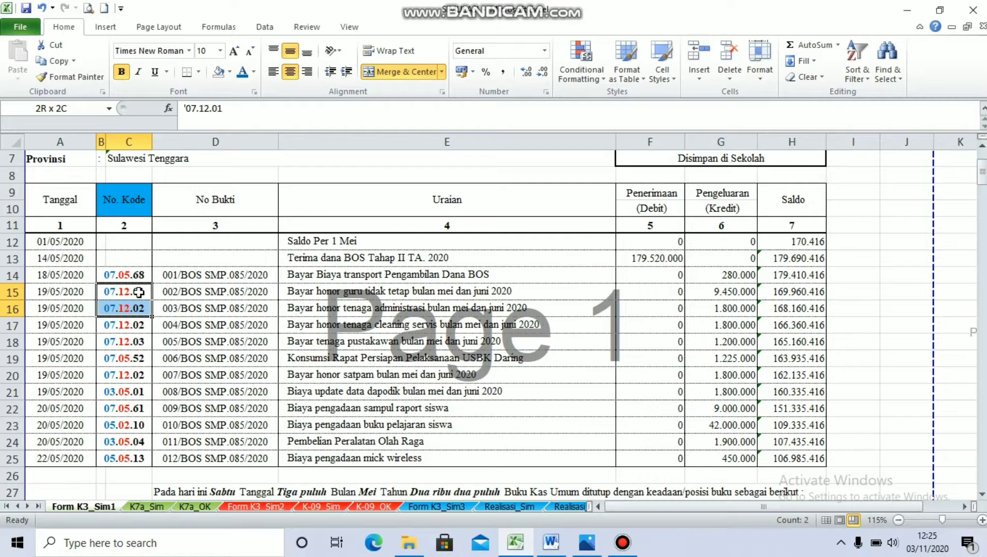
pyautogui.hotkey('shift', 'Down')
pyautogui.hotkey('shift', 'Down')
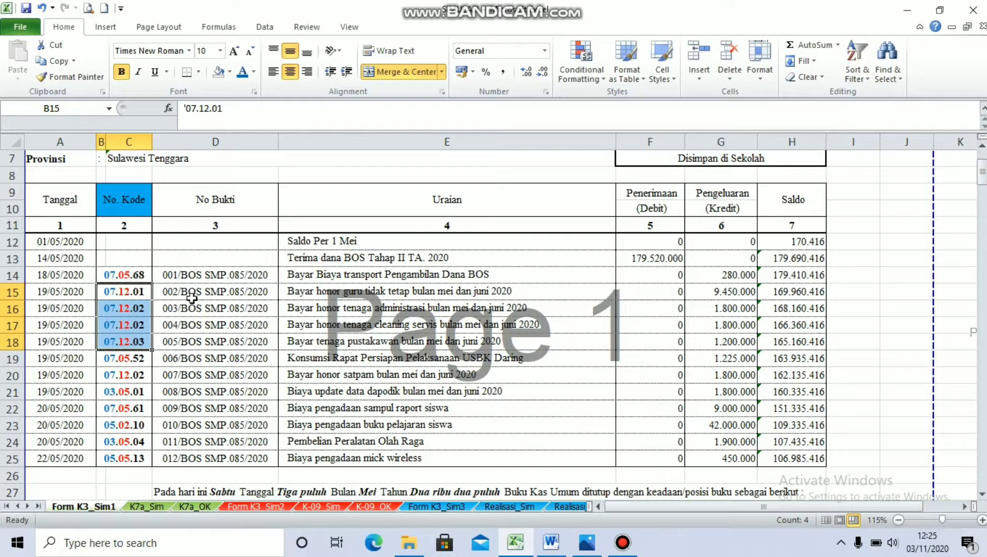
# - Select the honorarium amounts in G15:G18 of the Pengeluaran (Kredit) column to check their sum
pyautogui.click(712, 291)
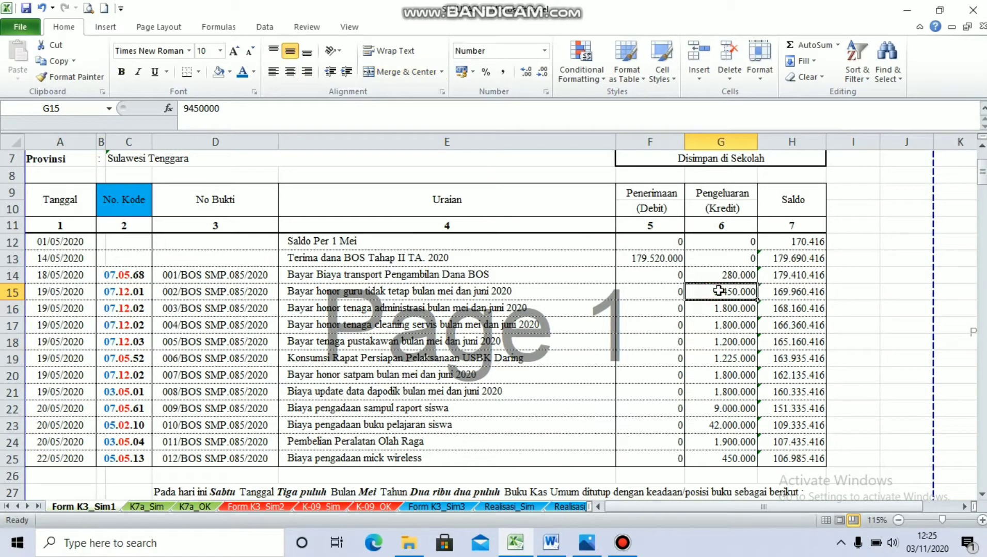
pyautogui.hotkey('shift', 'Down')
pyautogui.hotkey('shift', 'Down')
pyautogui.hotkey('shift', 'Down')
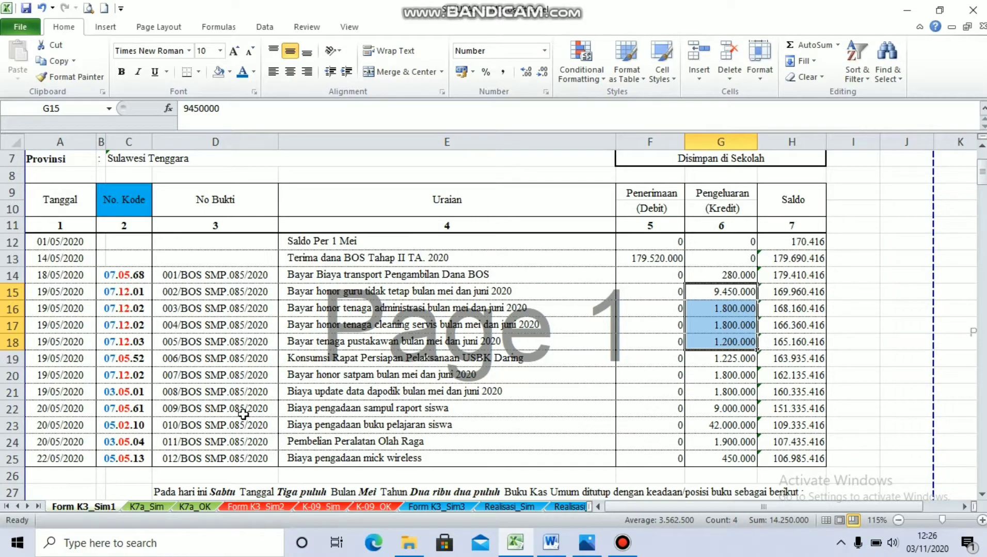
# - Enter the honorarium sum =14250000 in K7a_Sim cell P22, Pengembangan Standar Pembiayaan under Pembayaran Honor
pyautogui.click(149, 505)
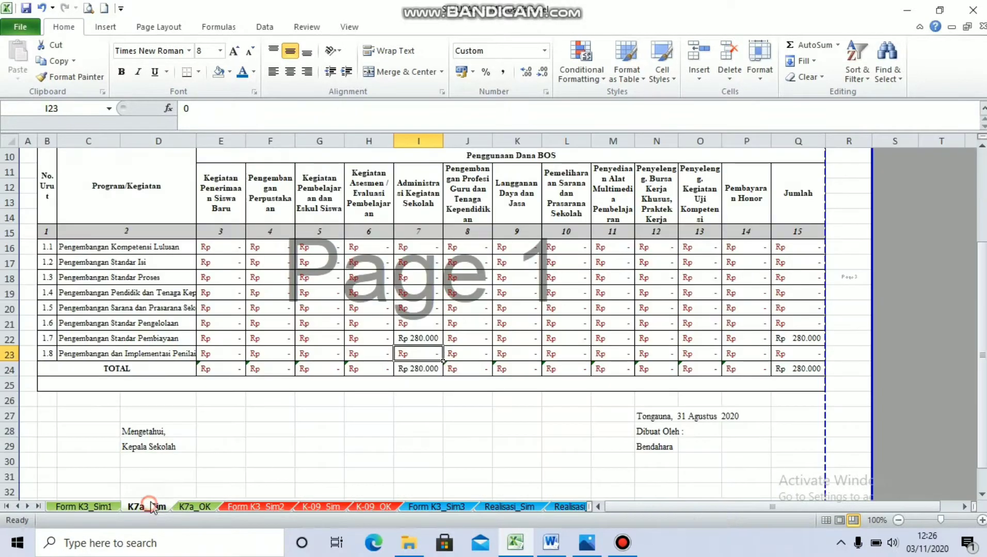
pyautogui.click(214, 341)
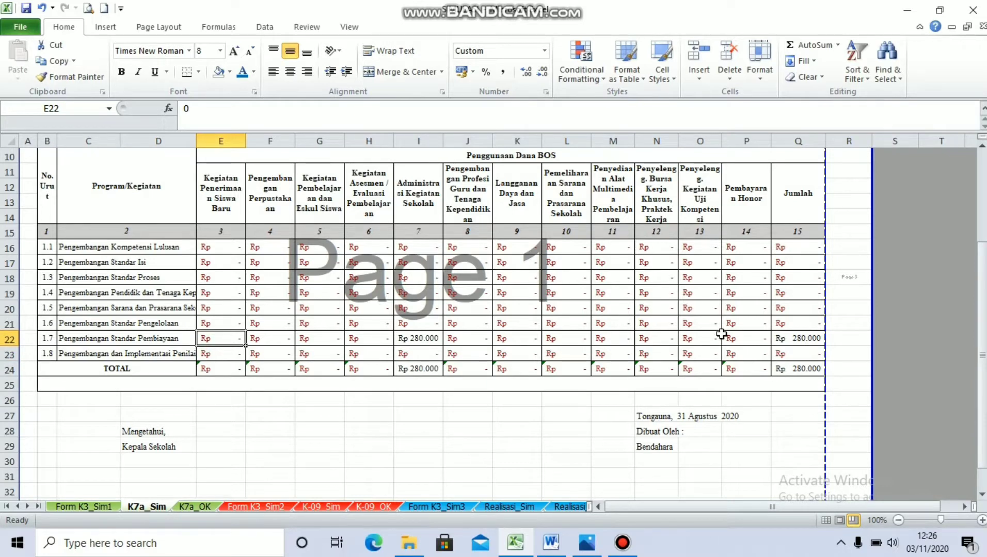
pyautogui.click(748, 340)
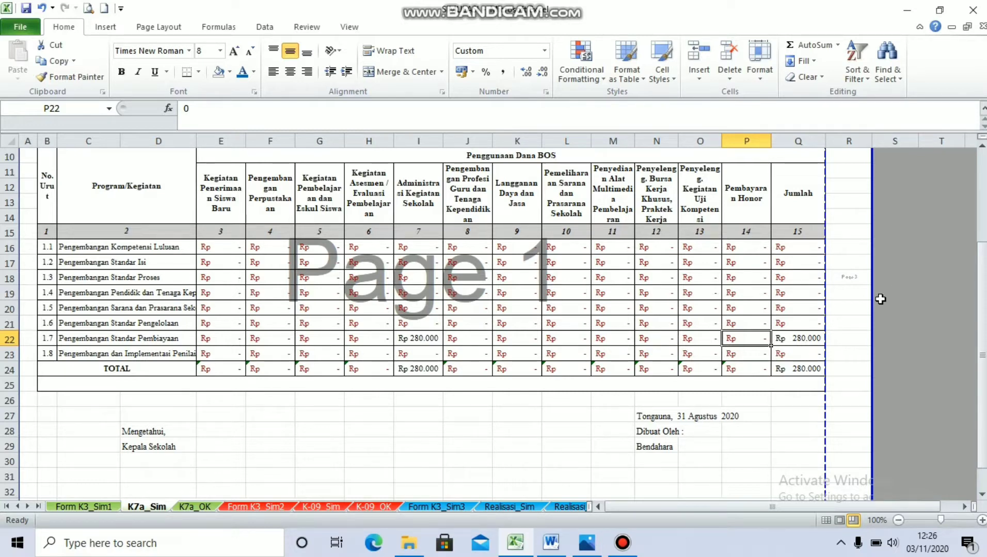
pyautogui.click(108, 510)
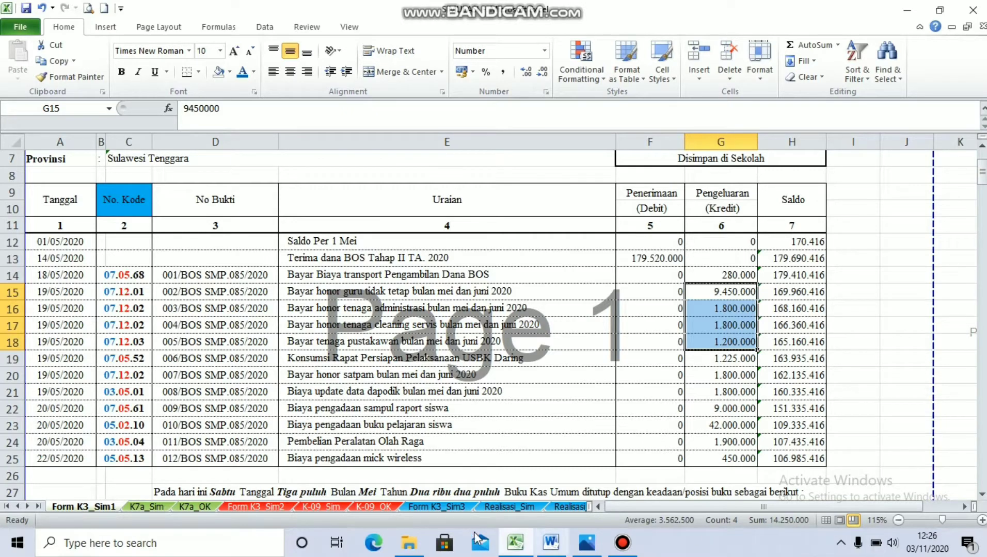
pyautogui.click(145, 508)
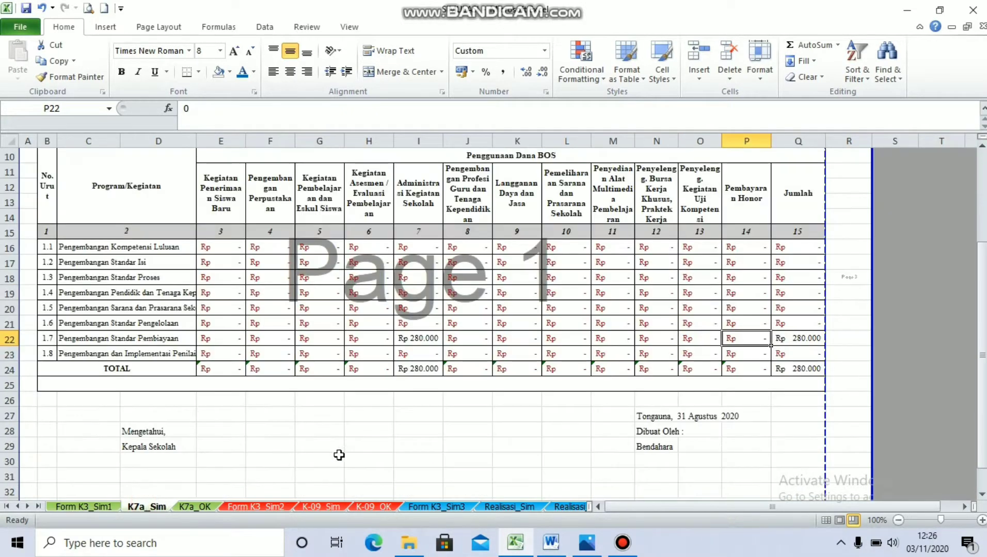
pyautogui.write('=')
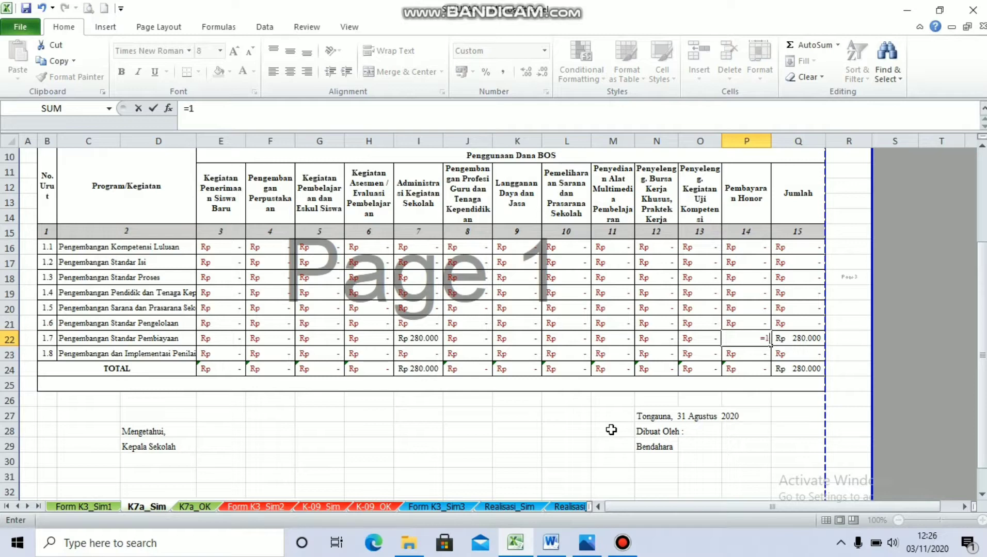
pyautogui.write('14259')
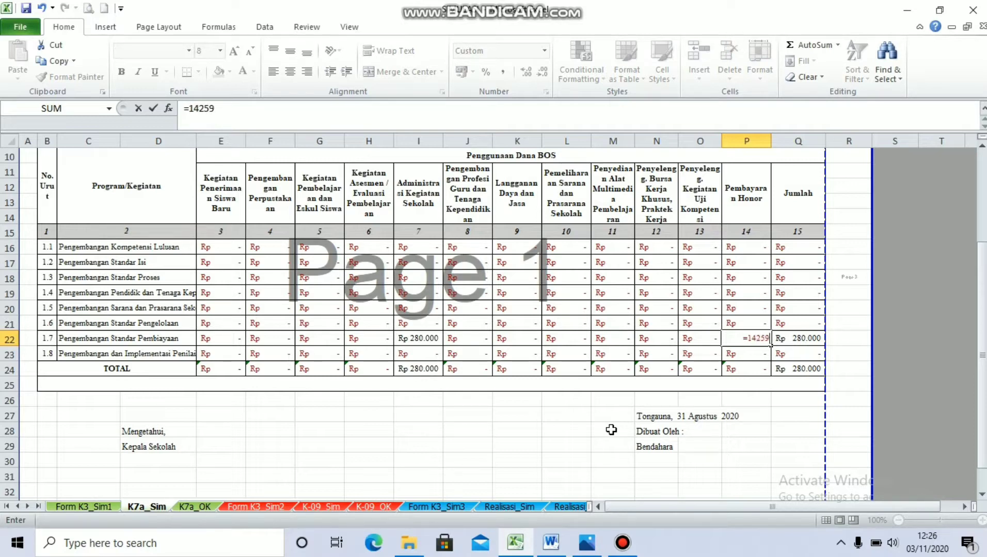
pyautogui.press('BackSpace')
pyautogui.write('0000')
pyautogui.press('Return')
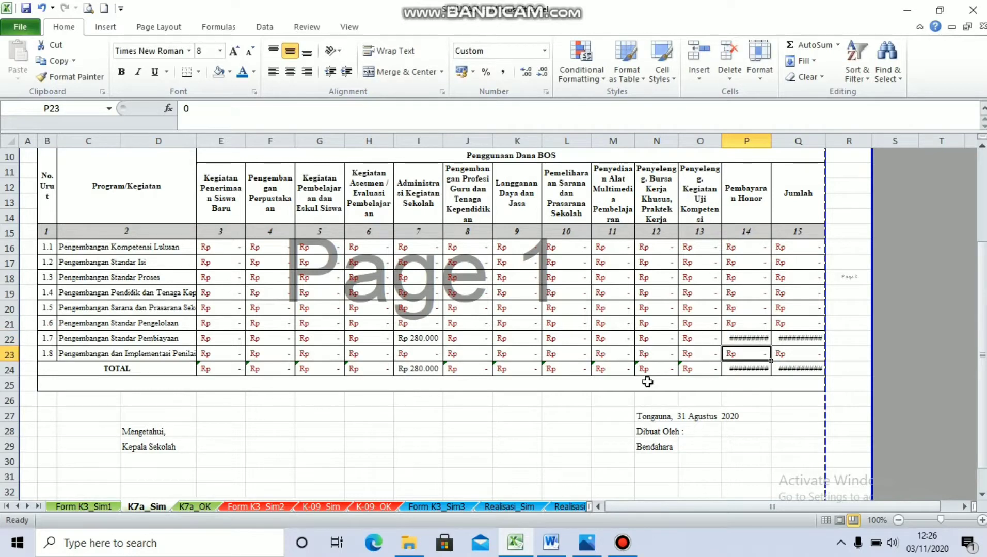
pyautogui.scroll(1, 643, 384)
pyautogui.scroll(3, 642, 384)
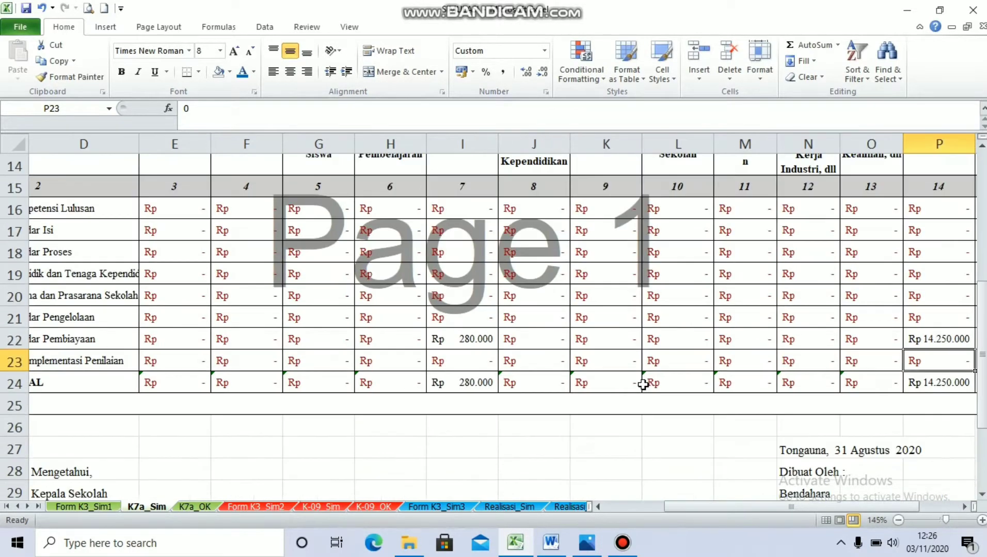
pyautogui.moveTo(709, 509); pyautogui.dragTo(749, 506)
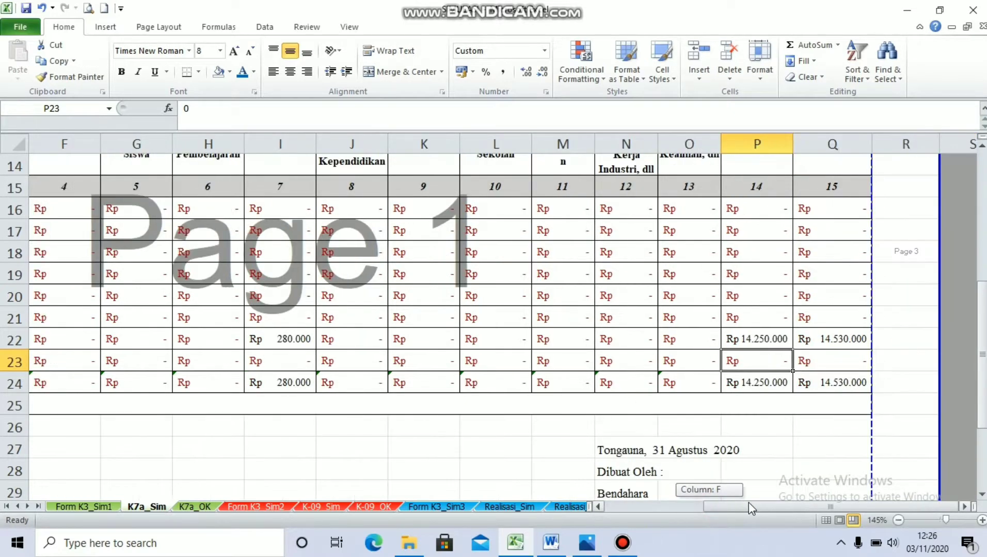
# - Look up the code number of the USBK Daring meeting consumption expense in row 19 of Form K3_Sim1
pyautogui.click(103, 508)
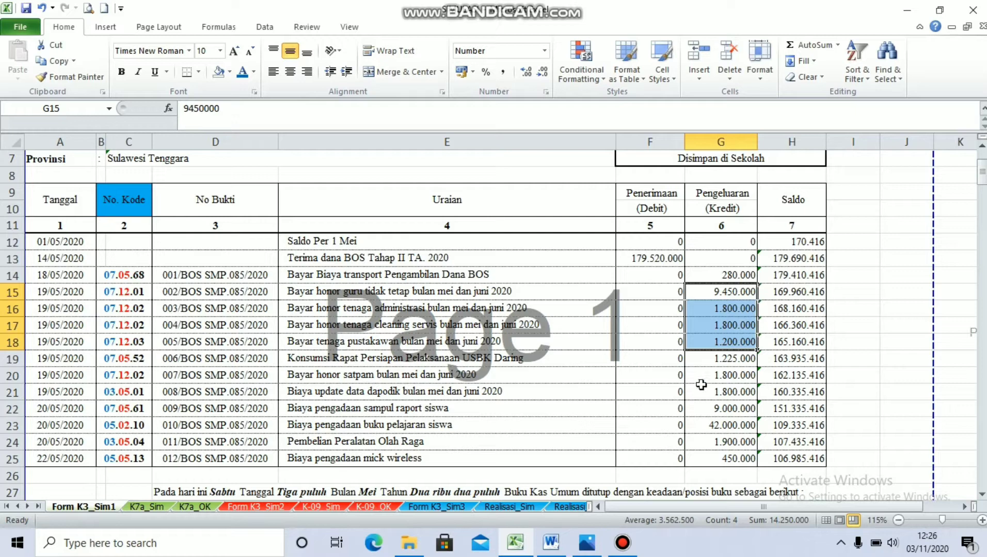
pyautogui.click(671, 357)
pyautogui.press('Left')
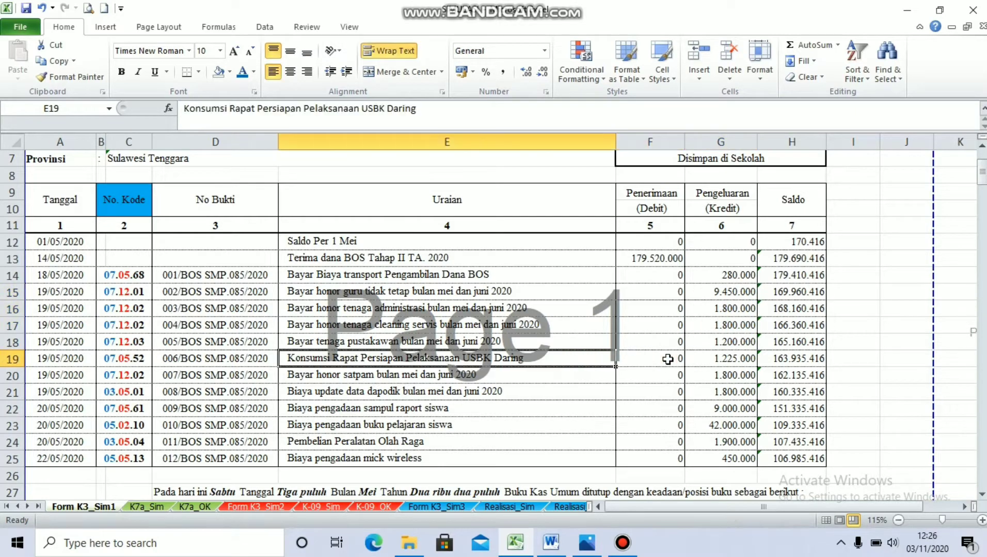
pyautogui.press('Left')
pyautogui.press('Left')
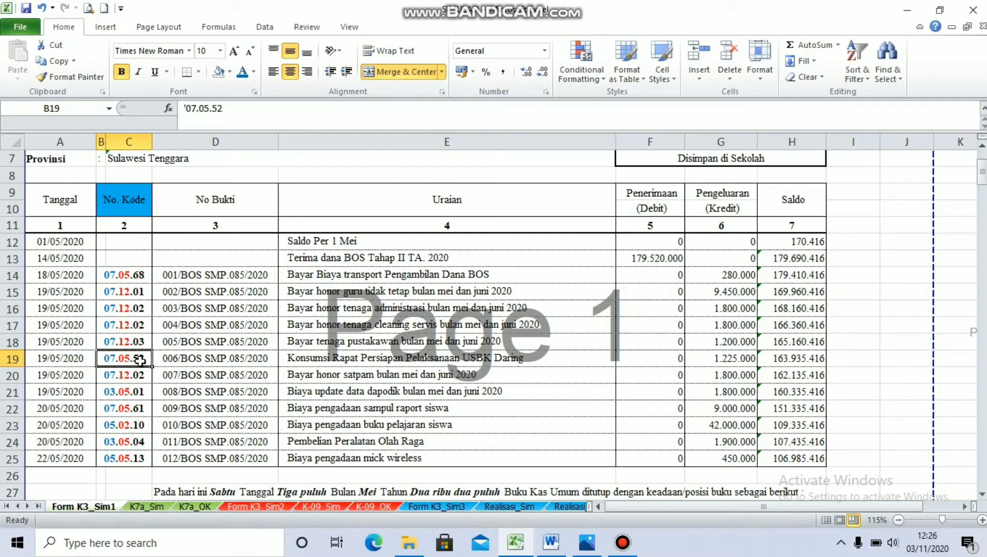
# - Add the row 19 consumption expense to K7a_Sim cell I22 by extending its formula to =280000+'Form K3_Sim1'!G19
pyautogui.click(152, 502)
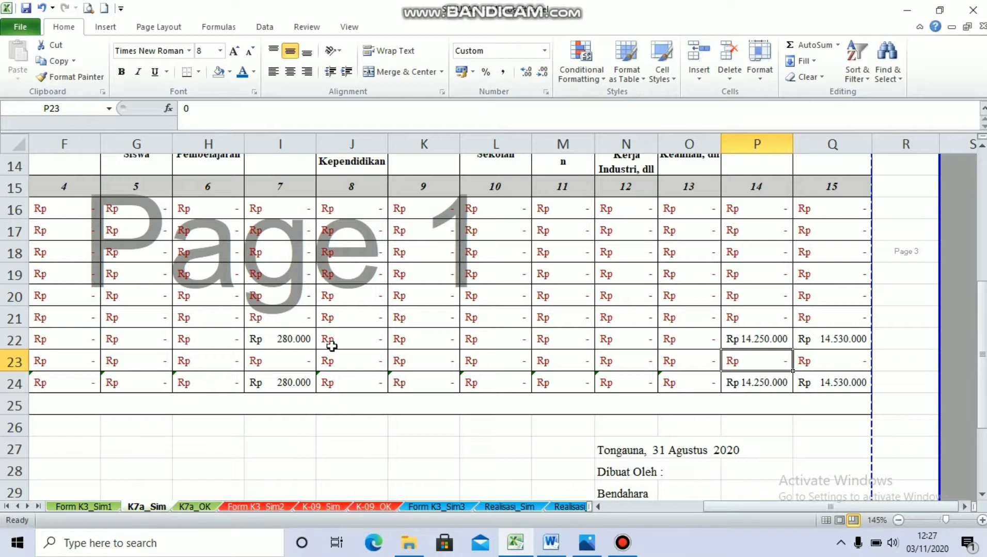
pyautogui.click(291, 338)
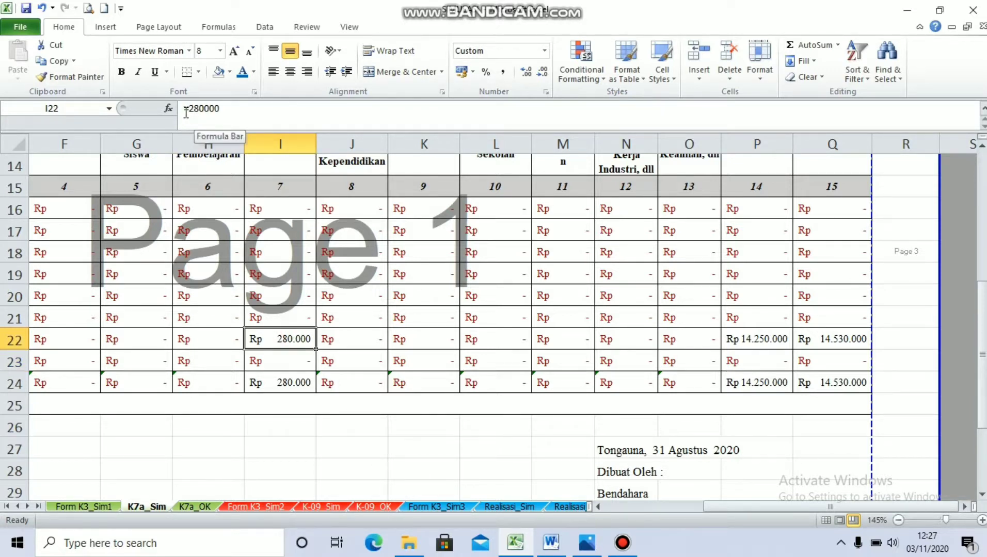
pyautogui.click(231, 109)
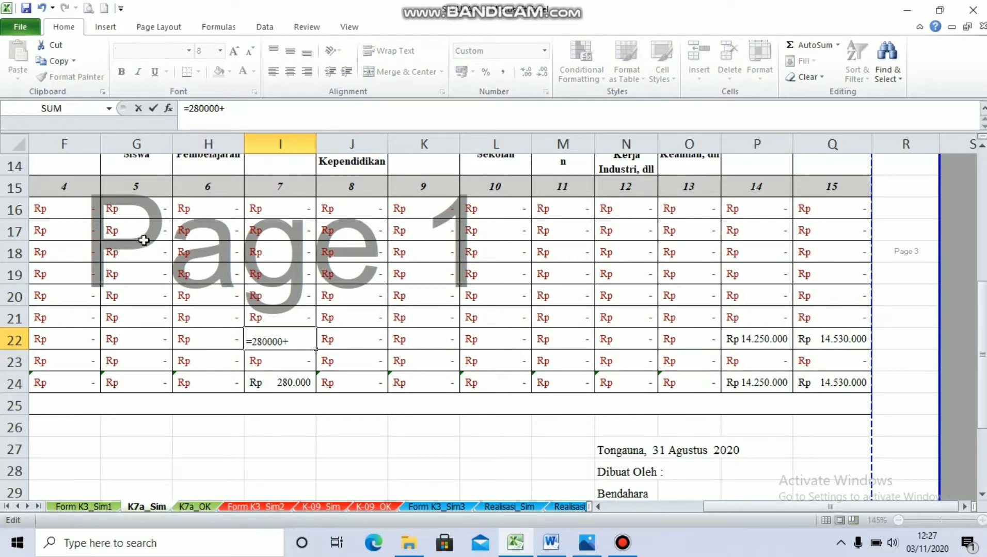
pyautogui.write('+')
pyautogui.click(92, 506)
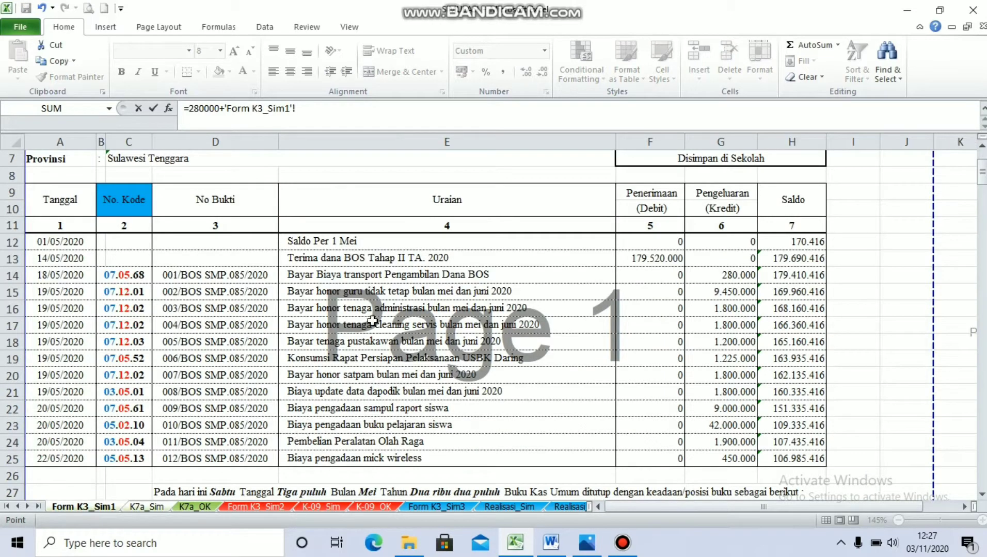
pyautogui.click(118, 360)
pyautogui.press('Right')
pyautogui.press('Right')
pyautogui.press('Right')
pyautogui.press('Right')
pyautogui.press('Right')
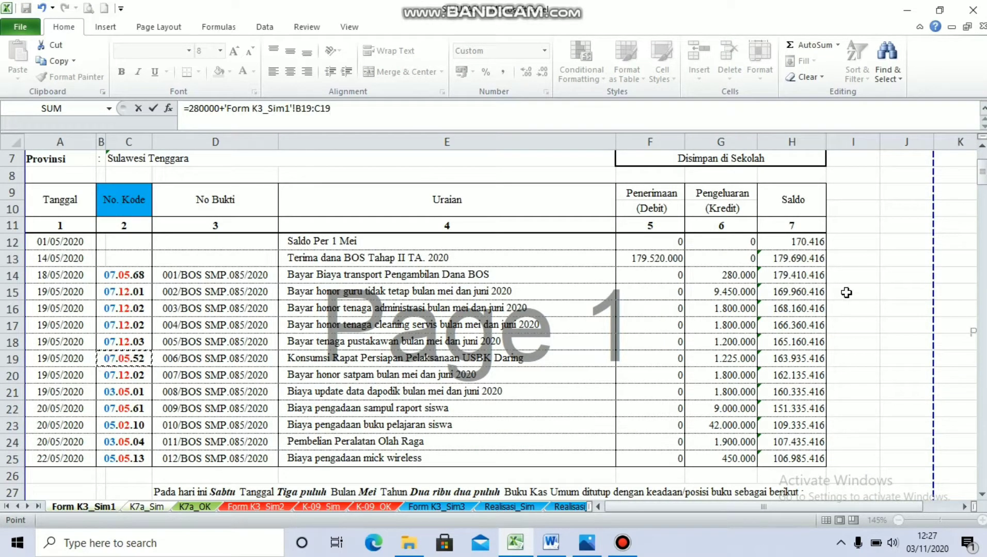
pyautogui.press('Left')
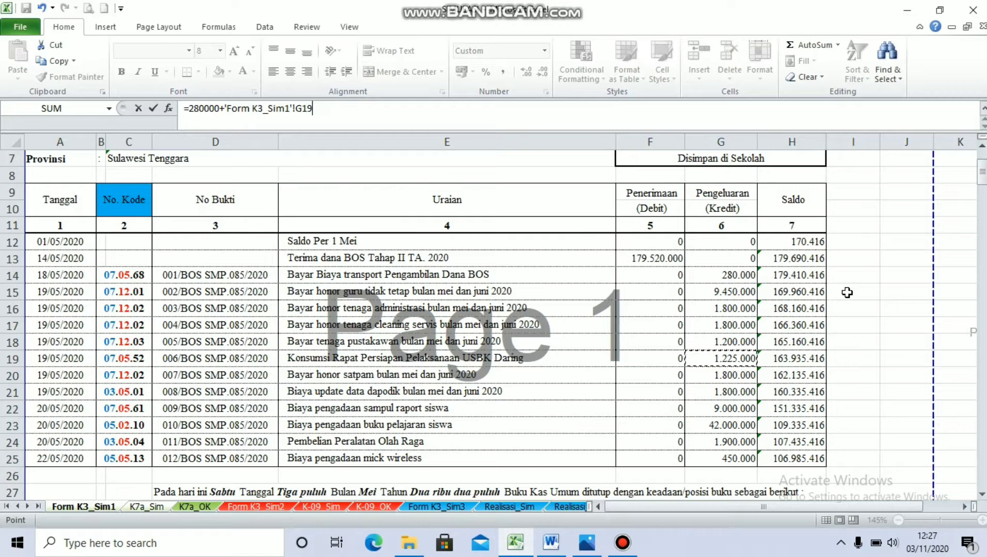
pyautogui.press('Return')
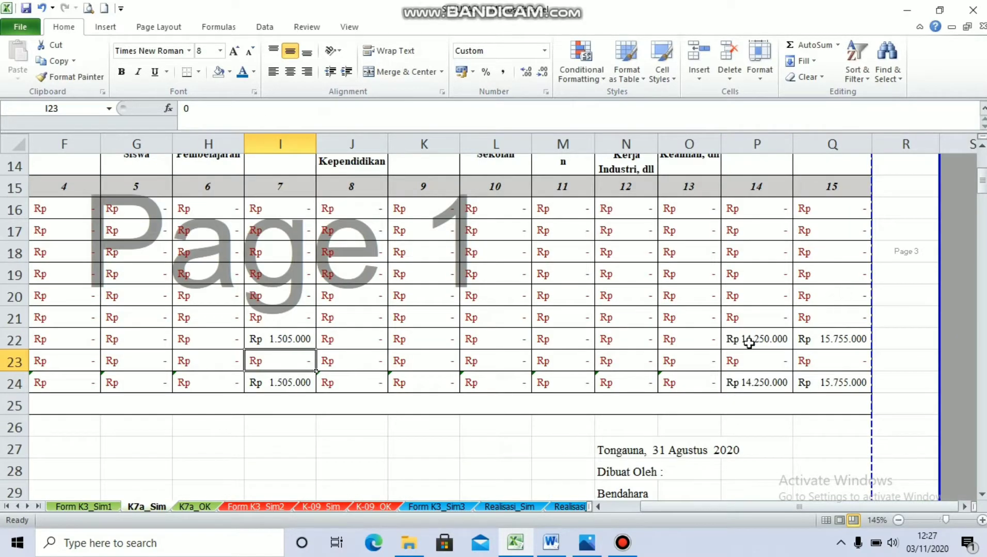
pyautogui.click(288, 341)
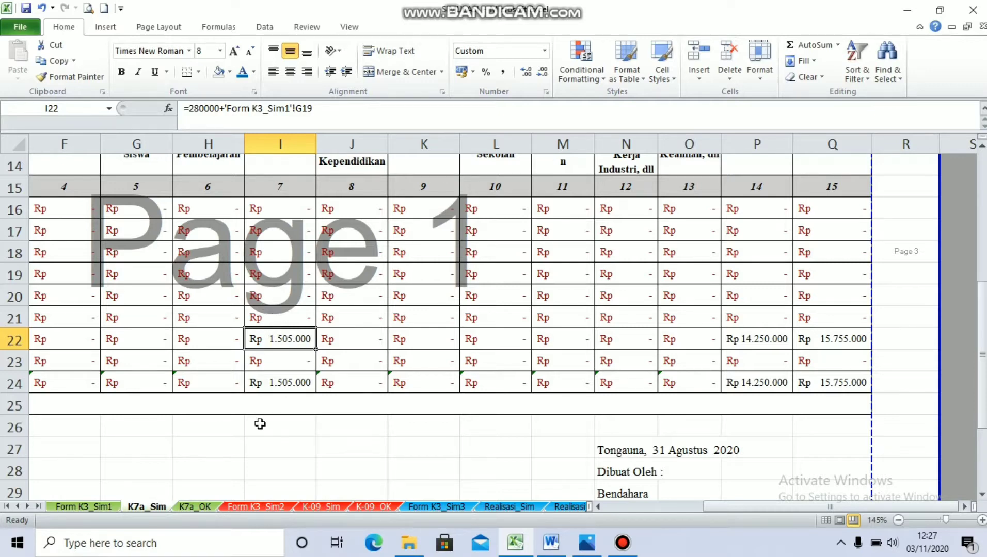
# - Add the 07.12.02 security guard honorarium from row 20 to K7a_Sim cell P22 with the formula =14250000+'Form K3_Sim1'!G20
pyautogui.click(84, 506)
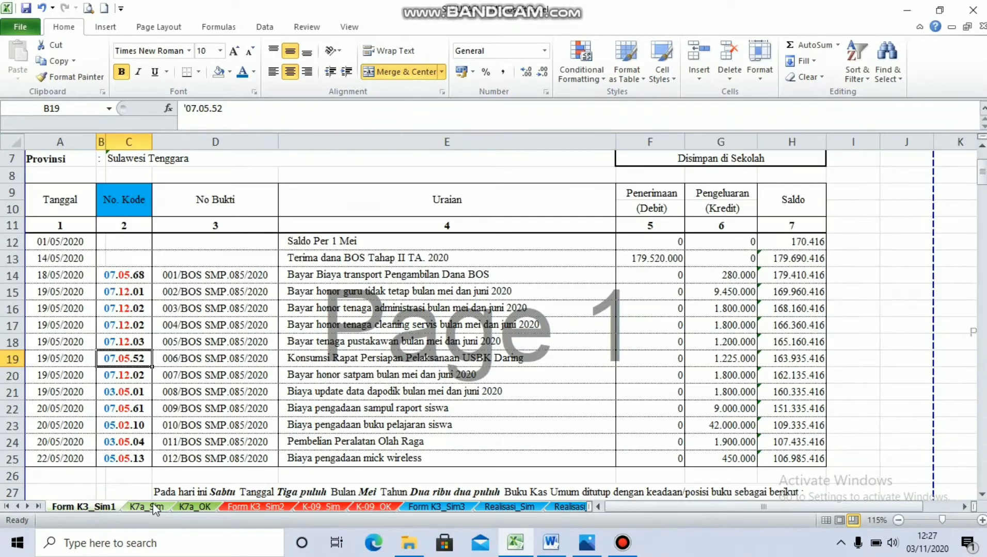
pyautogui.click(121, 379)
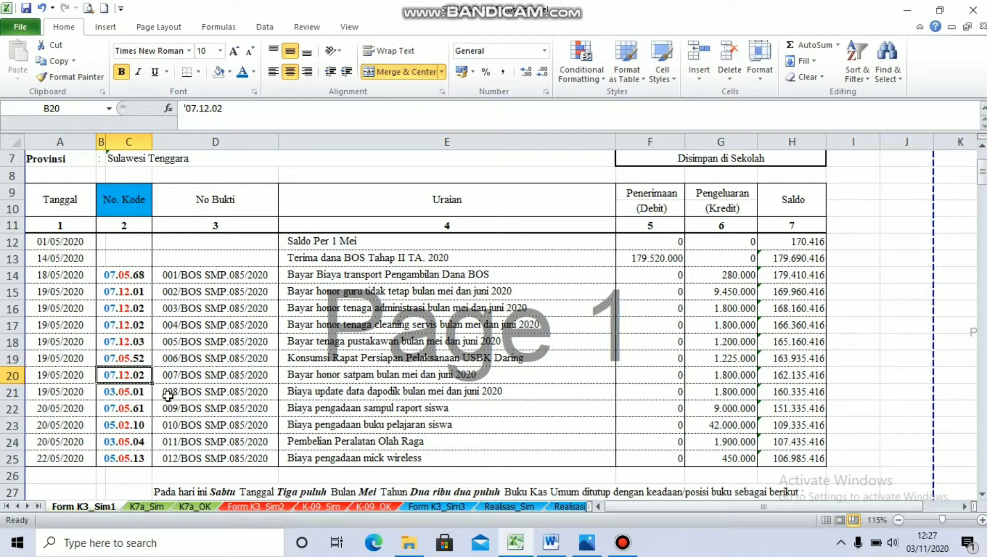
pyautogui.click(148, 507)
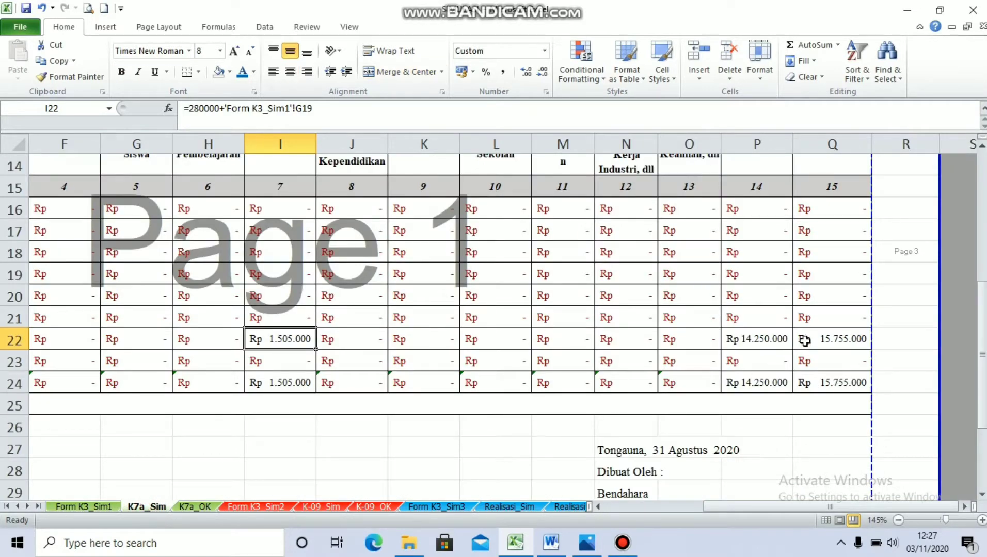
pyautogui.click(757, 339)
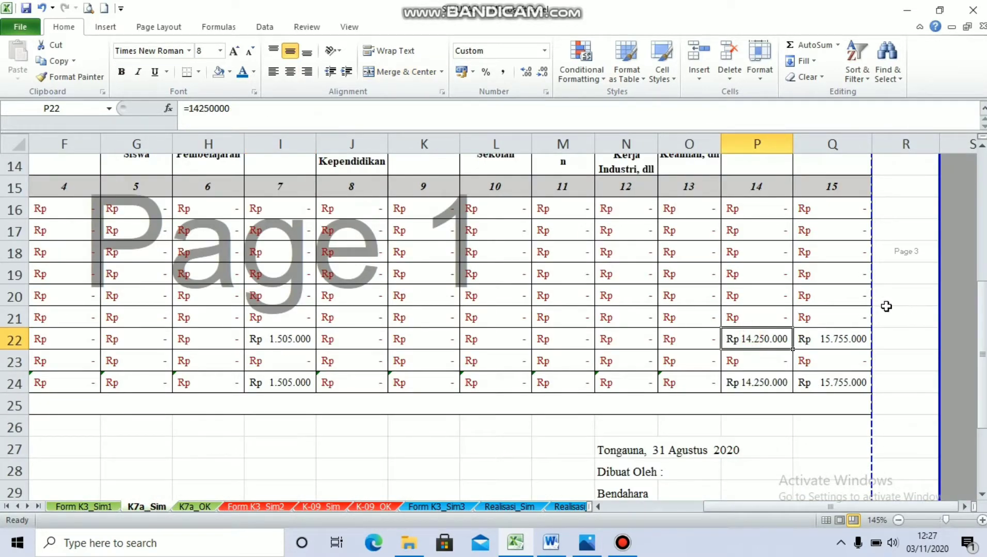
pyautogui.click(293, 115)
pyautogui.write('+')
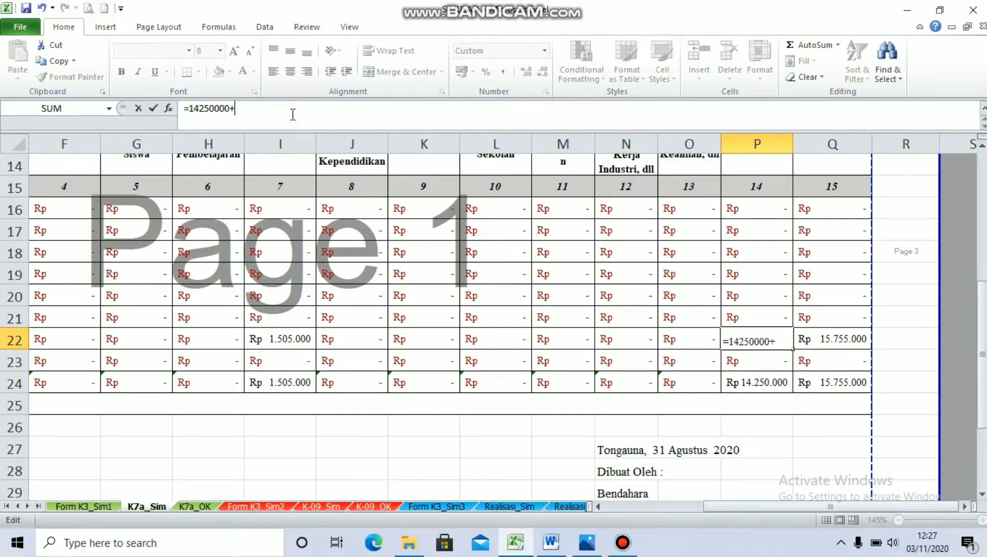
pyautogui.click(96, 493)
pyautogui.click(99, 507)
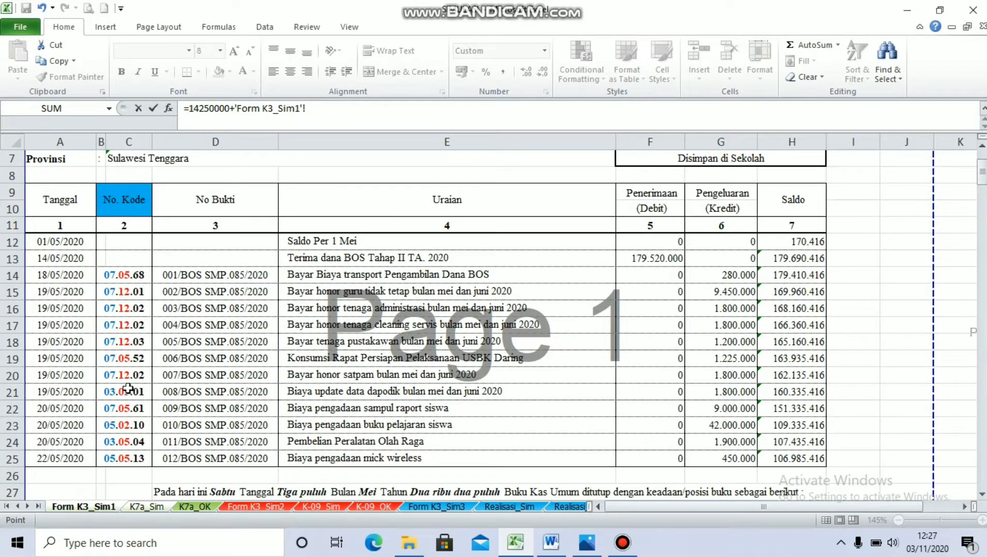
pyautogui.click(733, 377)
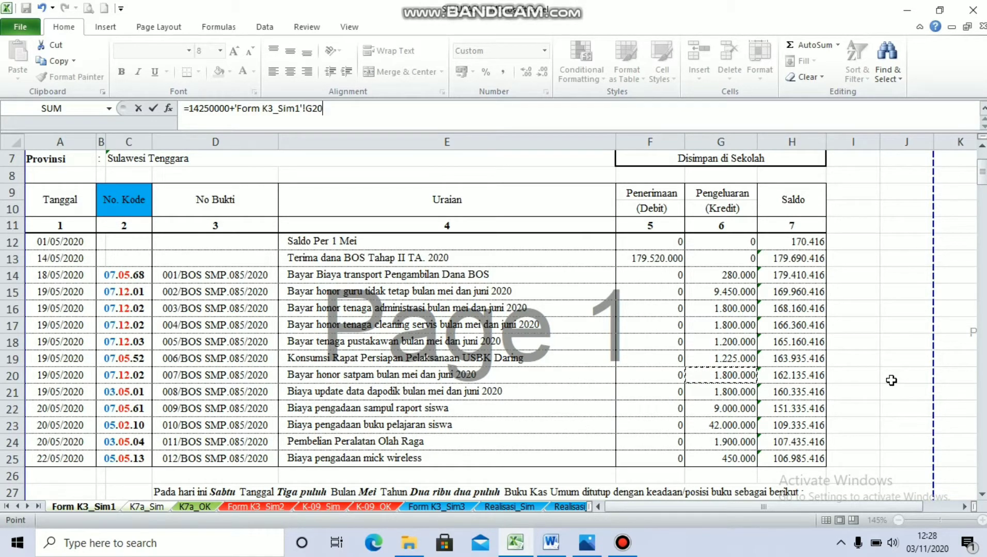
pyautogui.press('Return')
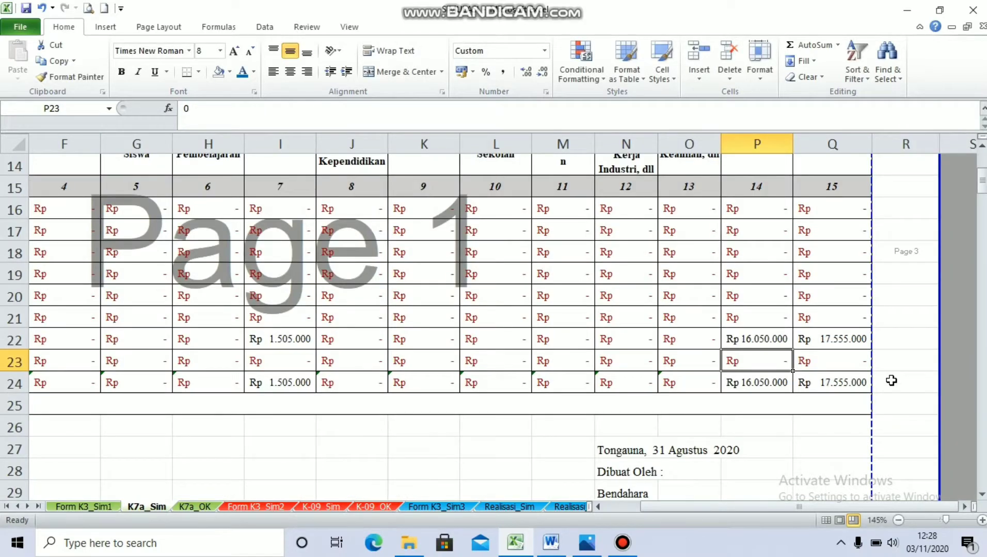
# - Transfer the 03.05.01 Dapodik update expense from Form K3_Sim1 cell G21 to K7a_Sim cell I18, Pengembangan Standar Proses, with a cell-reference formula
pyautogui.click(98, 506)
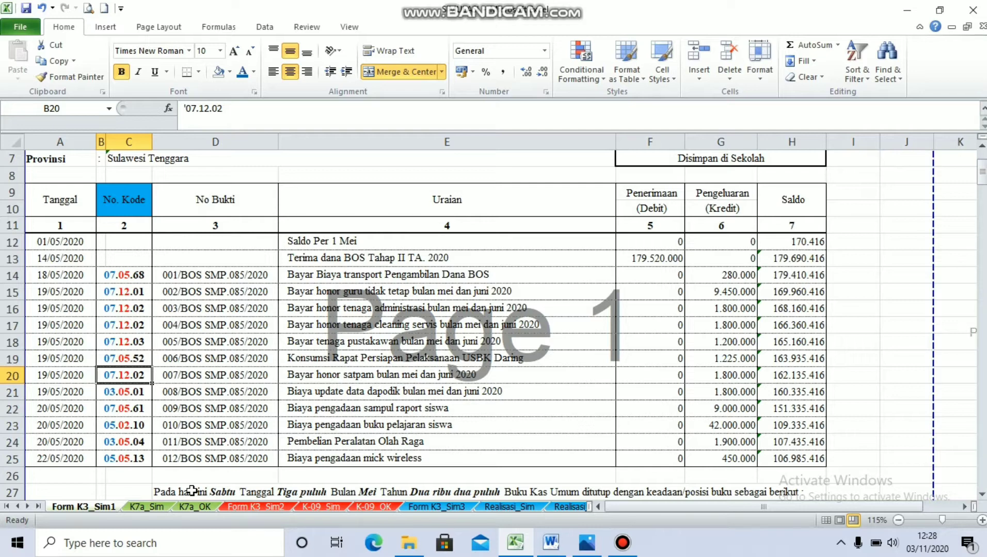
pyautogui.click(119, 392)
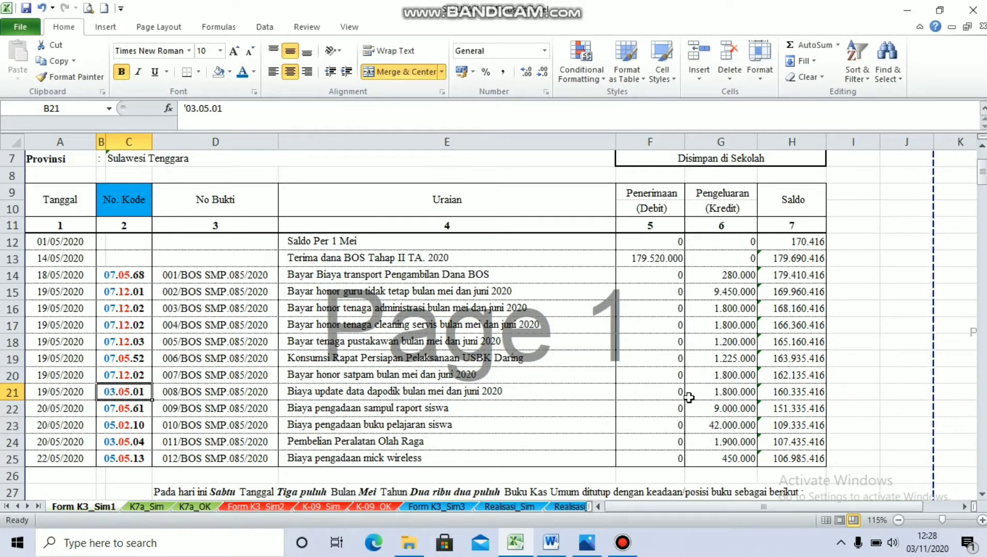
pyautogui.click(144, 507)
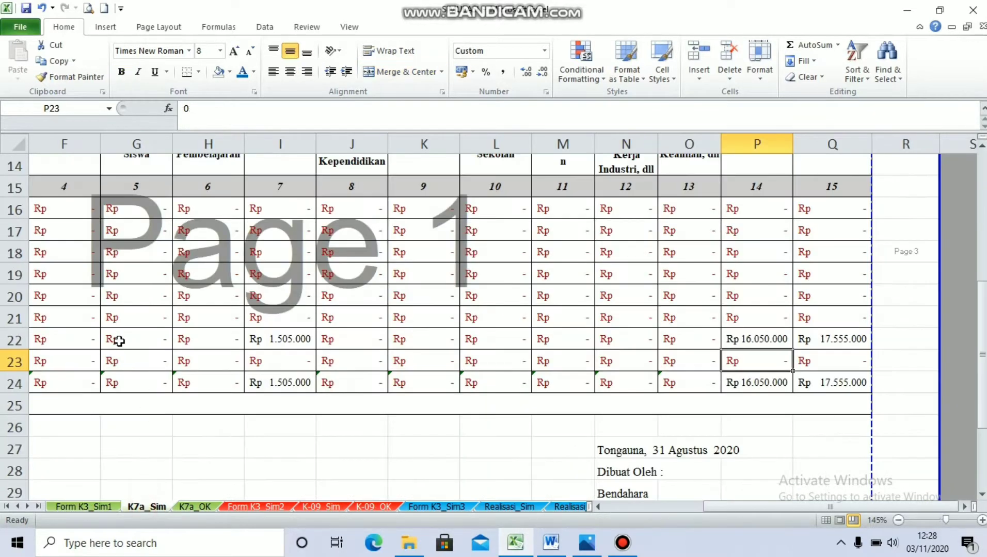
pyautogui.moveTo(718, 508); pyautogui.dragTo(565, 511)
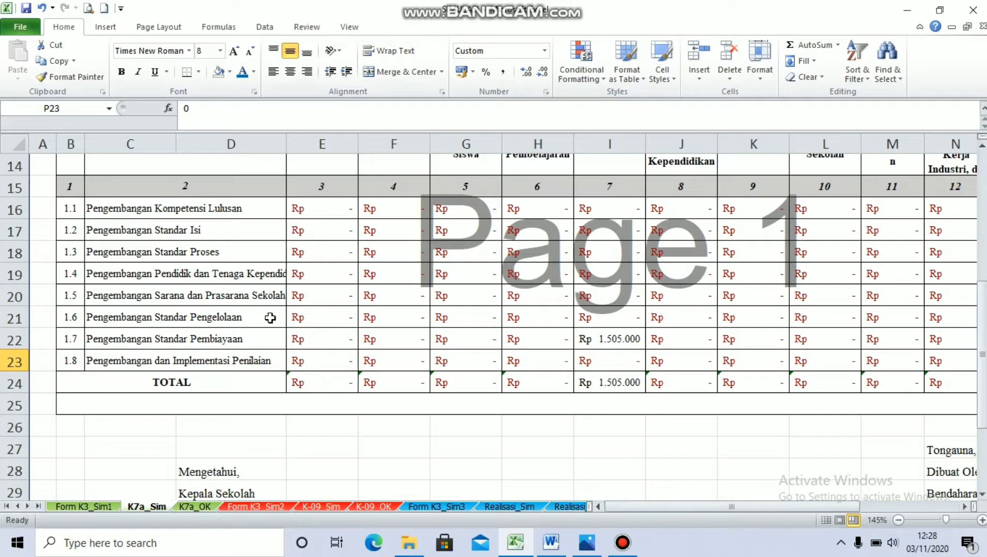
pyautogui.click(206, 256)
pyautogui.press('Left')
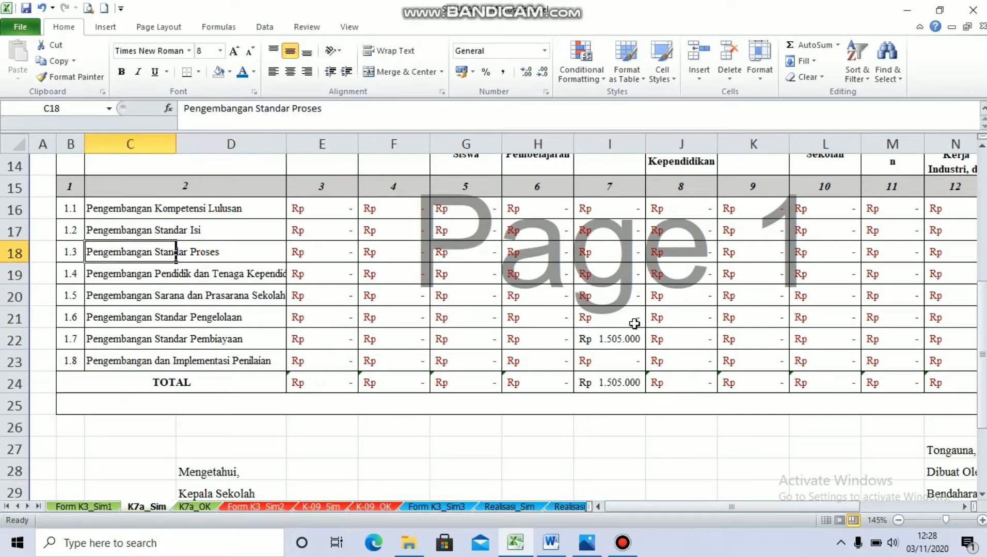
pyautogui.press('Right')
pyautogui.press('Right')
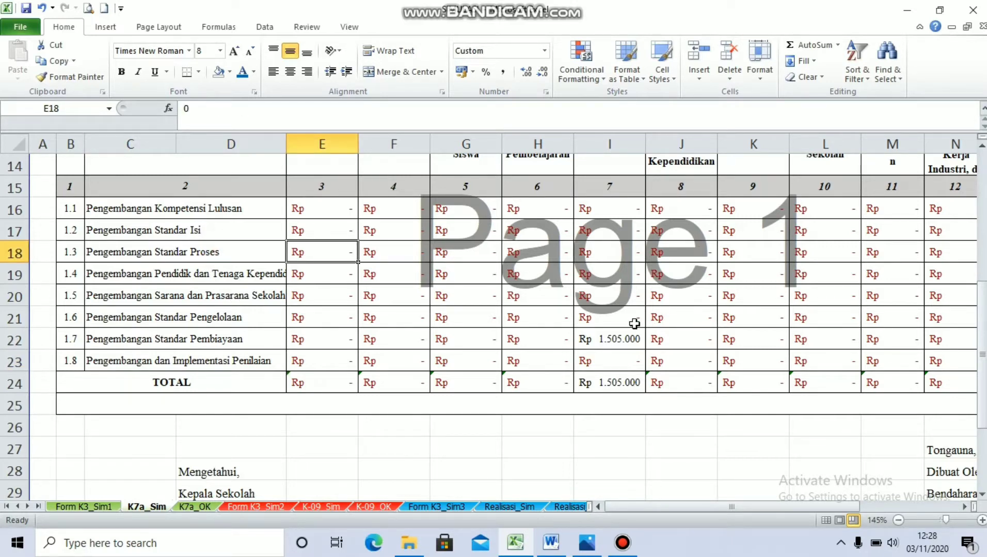
pyautogui.press('Right')
pyautogui.press('Right')
pyautogui.press('Right')
pyautogui.press('Right')
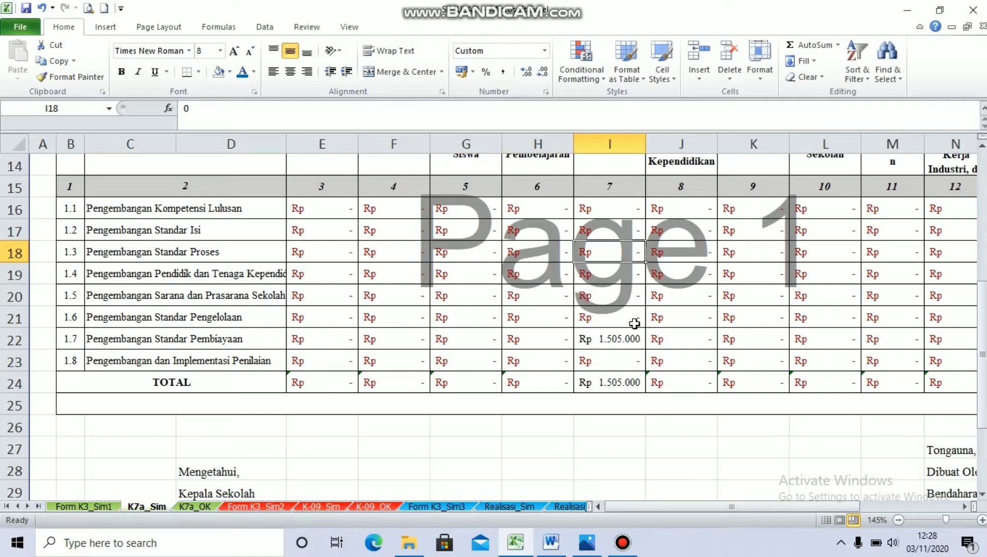
pyautogui.write('=')
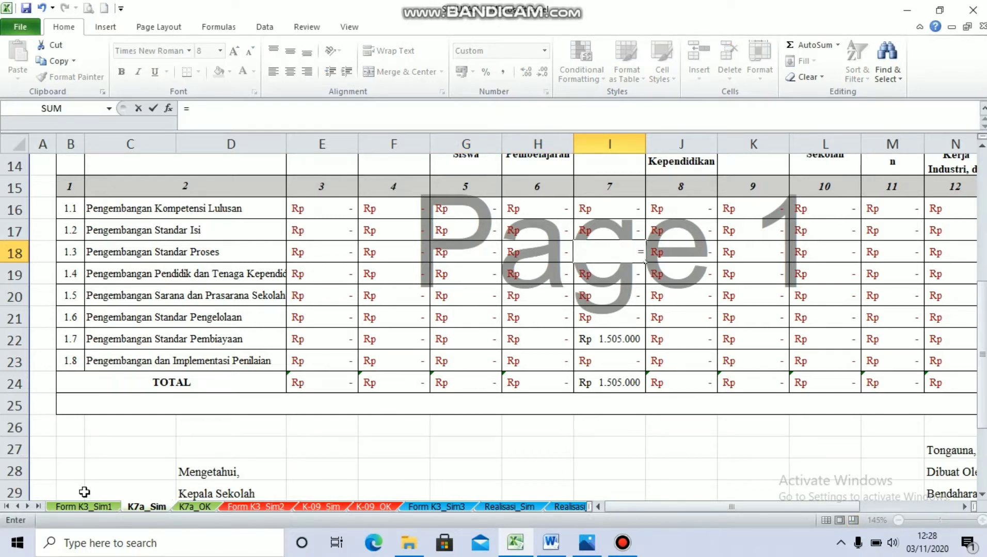
pyautogui.click(108, 509)
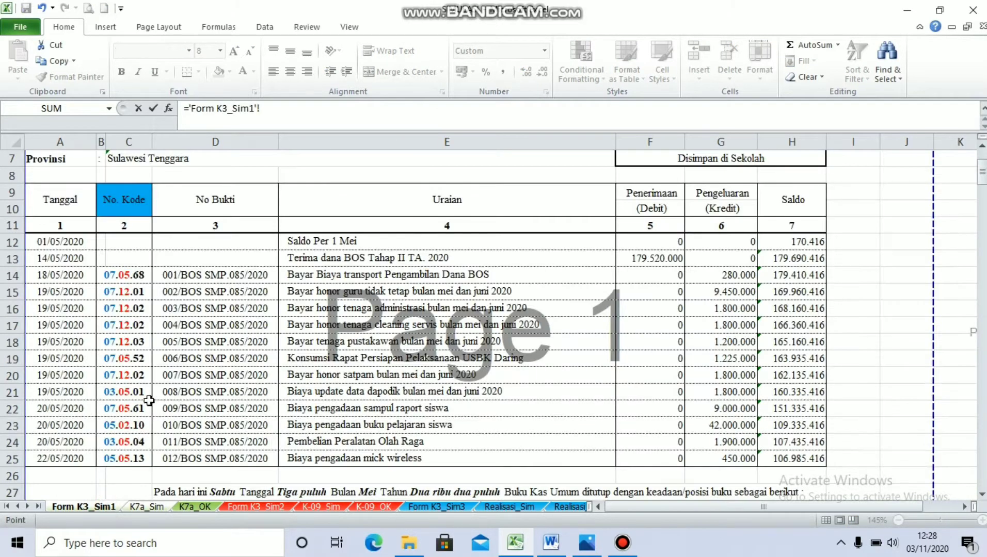
pyautogui.click(704, 395)
pyautogui.press('Return')
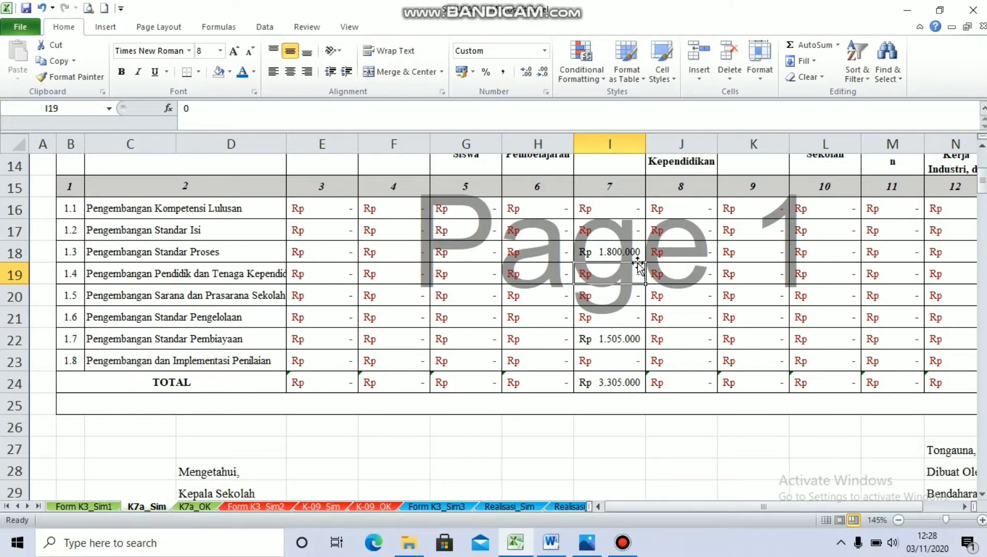
# - Add the 07.05.61 report cover expense to K7a_Sim cell I22 by extending its formula to =280000+'Form K3_Sim1'!G19+'Form K3_Sim1'!G22
pyautogui.click(98, 507)
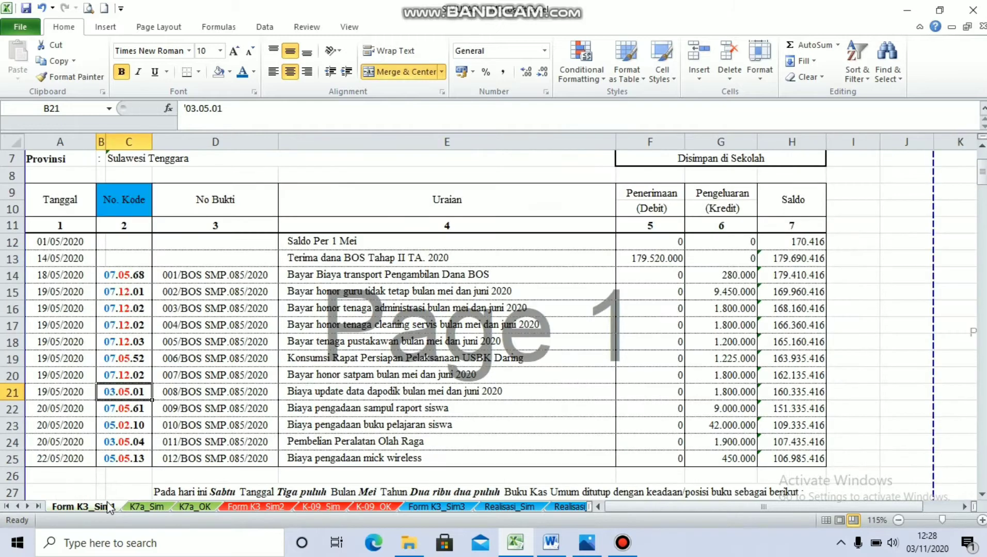
pyautogui.click(141, 412)
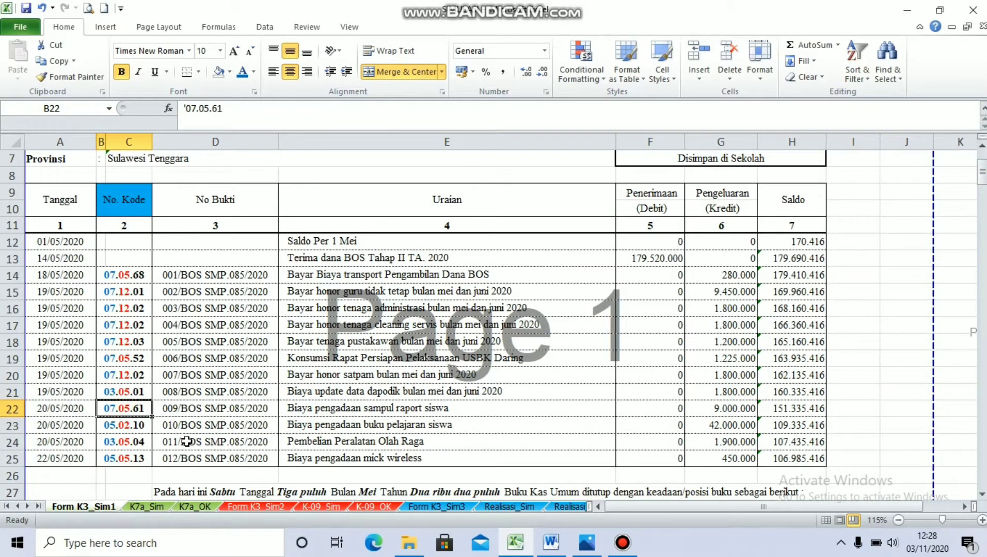
pyautogui.click(149, 508)
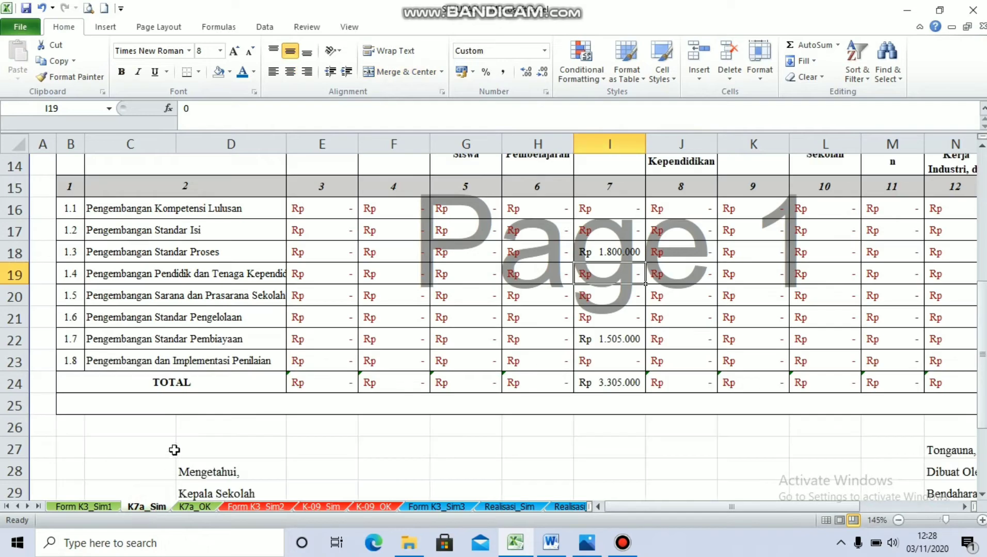
pyautogui.click(94, 509)
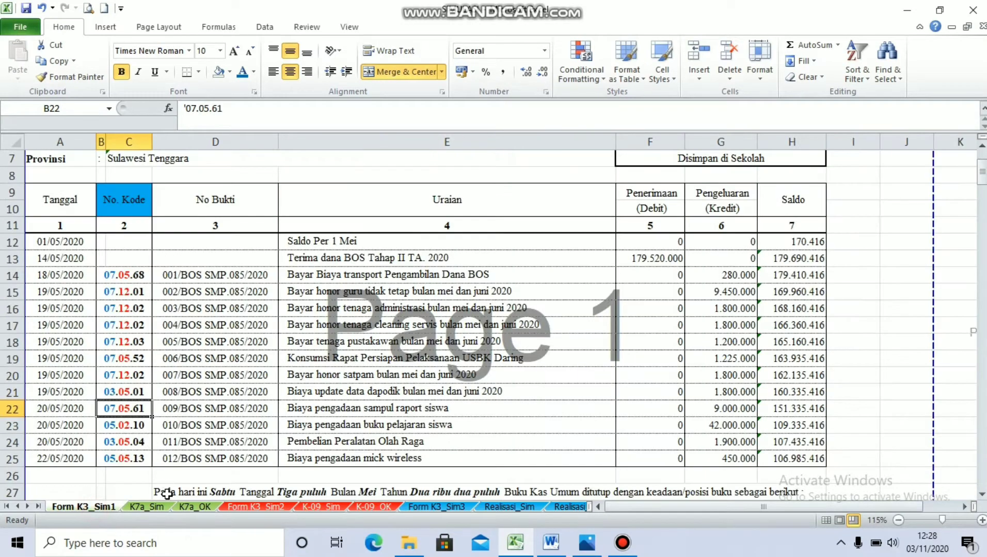
pyautogui.click(152, 507)
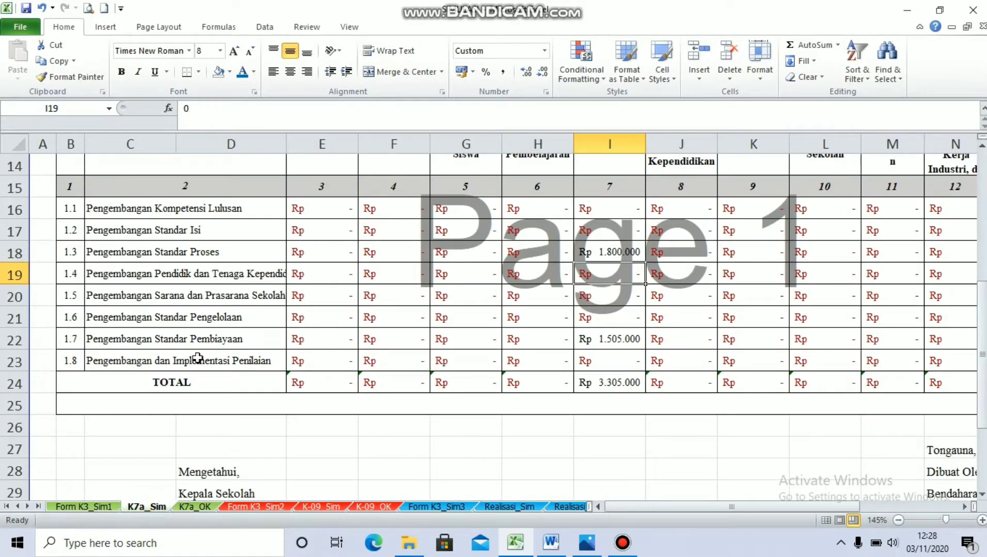
pyautogui.click(603, 340)
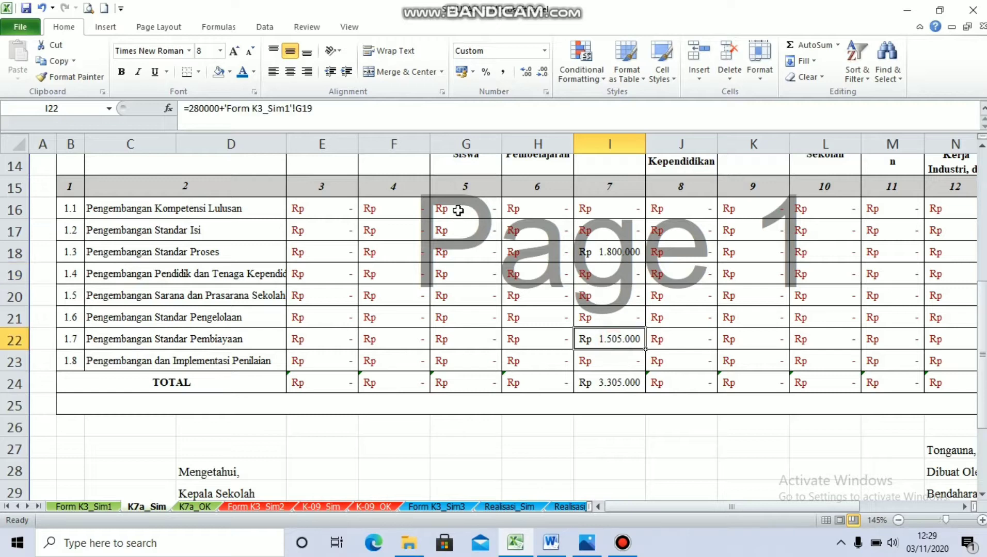
pyautogui.click(387, 110)
pyautogui.write('+')
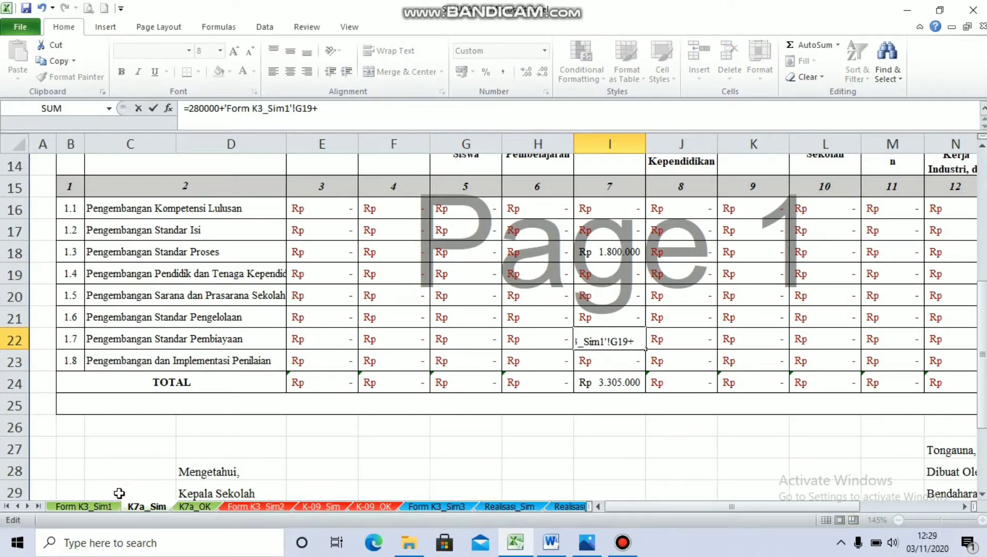
pyautogui.click(96, 506)
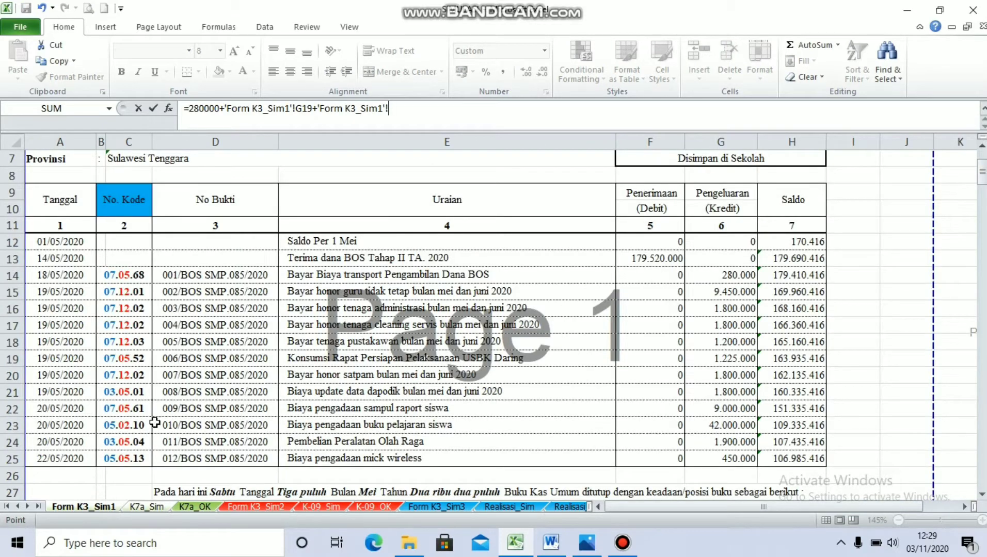
pyautogui.click(711, 411)
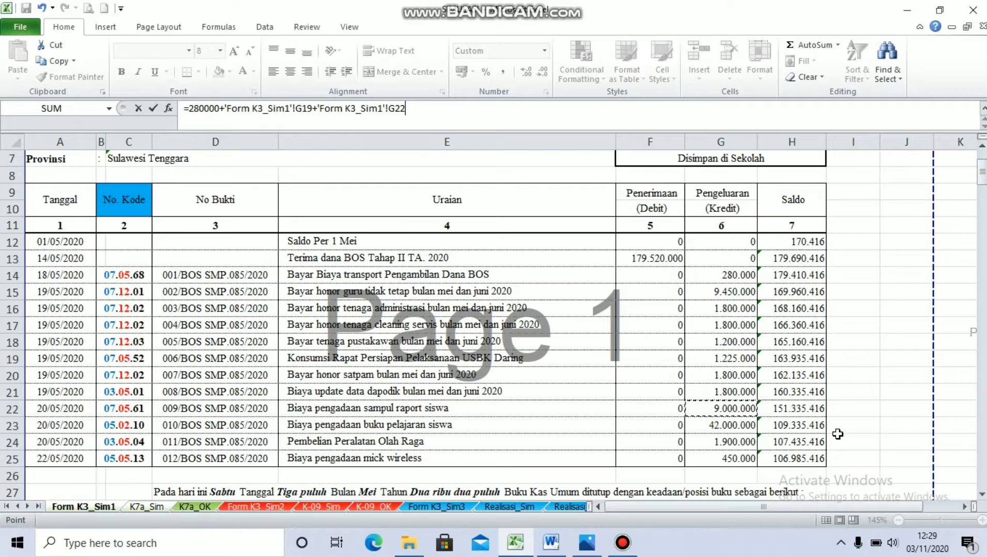
pyautogui.press('Return')
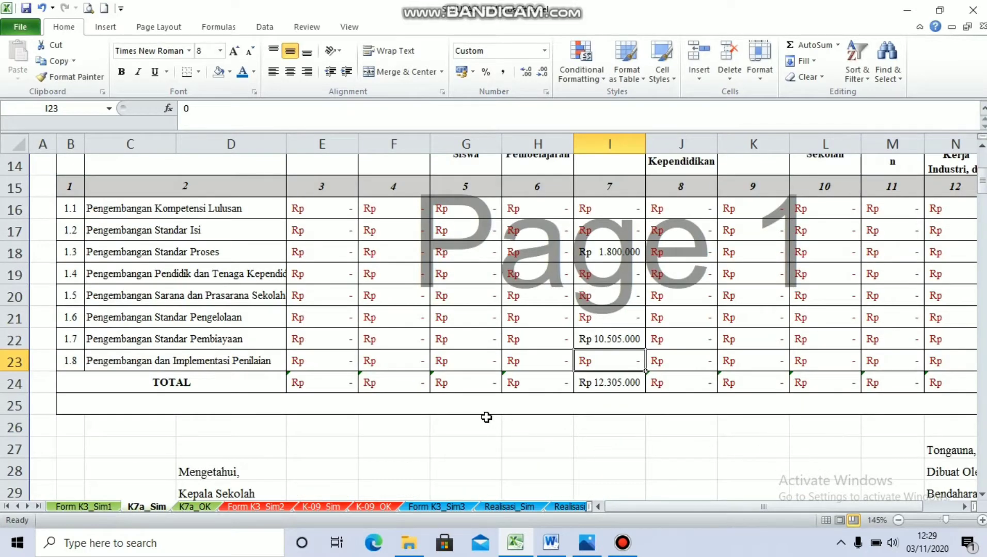
# - Examine the completed recapitulation on the K7a_OK sheet, from its header and category columns to the overall Jumlah total in Q24
pyautogui.click(84, 506)
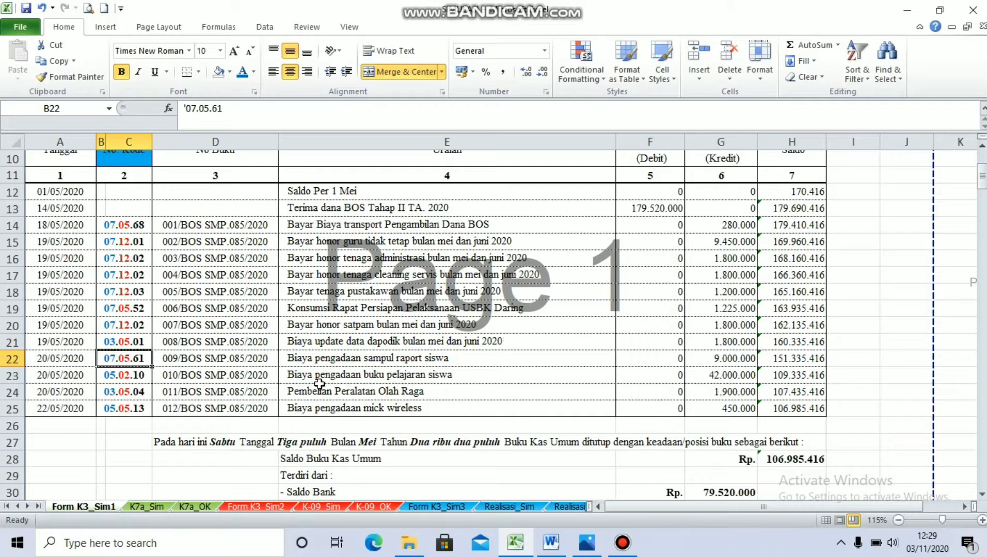
pyautogui.click(202, 508)
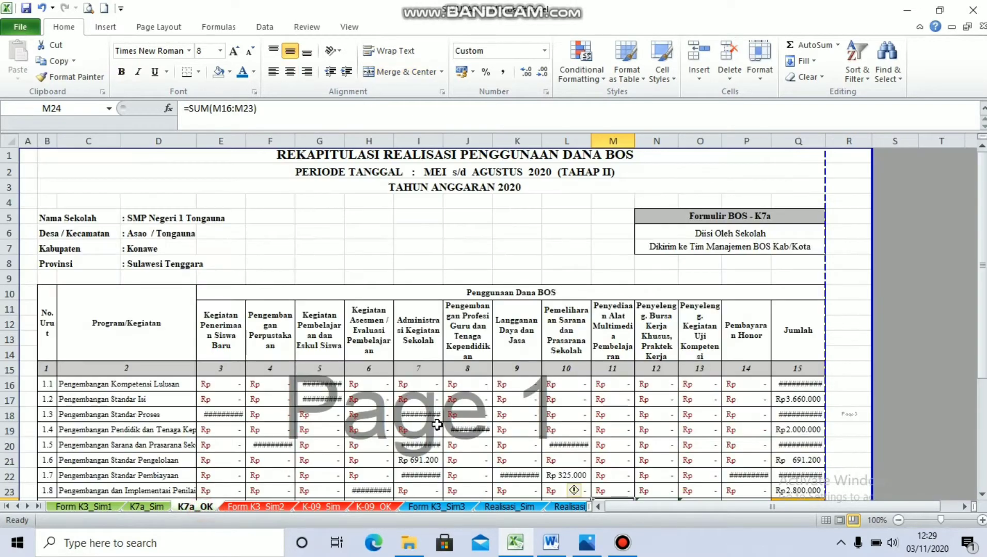
pyautogui.scroll(-2, 509, 402)
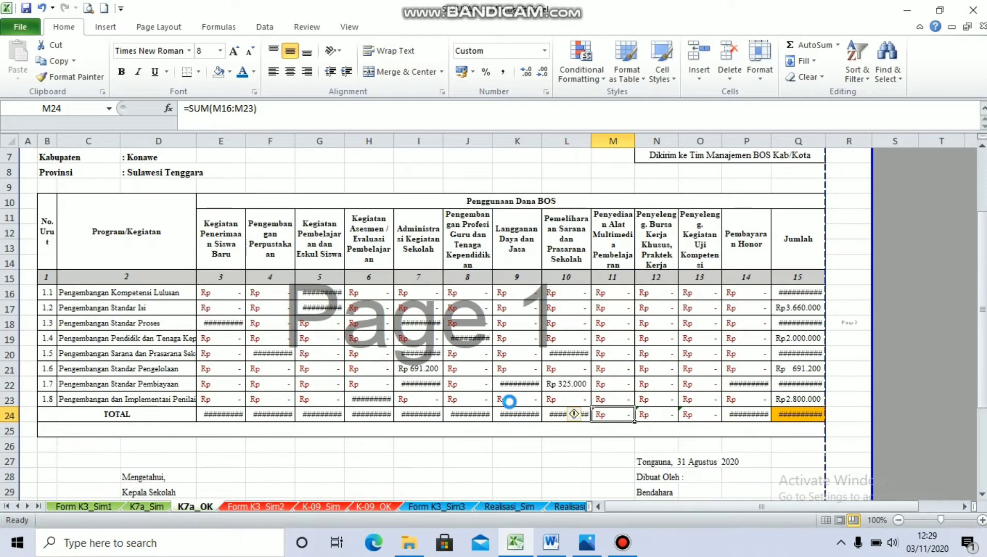
pyautogui.keyDown('ctrl'); pyautogui.scroll(2, 509, 401); pyautogui.keyUp('ctrl')
pyautogui.keyDown('ctrl'); pyautogui.scroll(1, 510, 401); pyautogui.keyUp('ctrl')
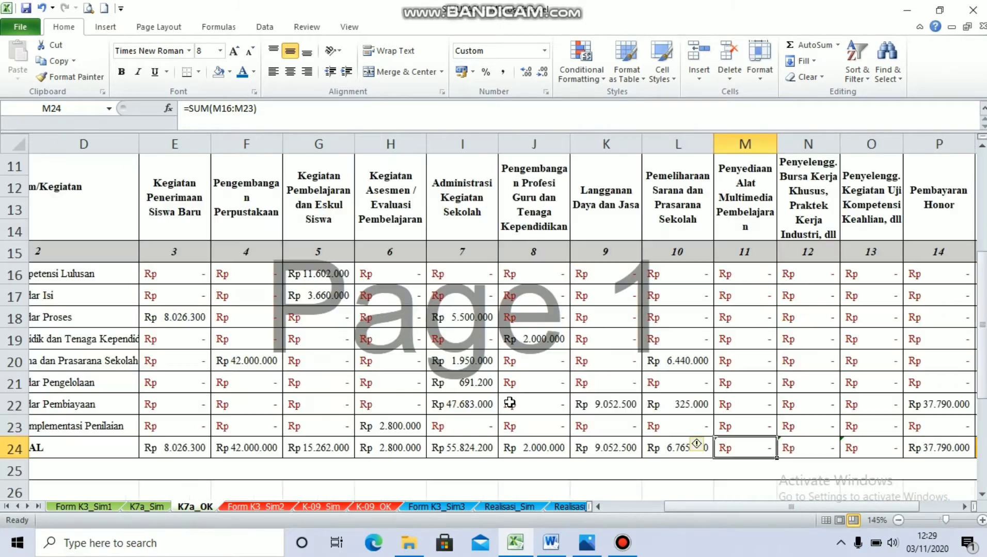
pyautogui.scroll(3, 509, 403)
pyautogui.scroll(-3, 509, 403)
pyautogui.scroll(1, 510, 403)
pyautogui.scroll(3, 509, 403)
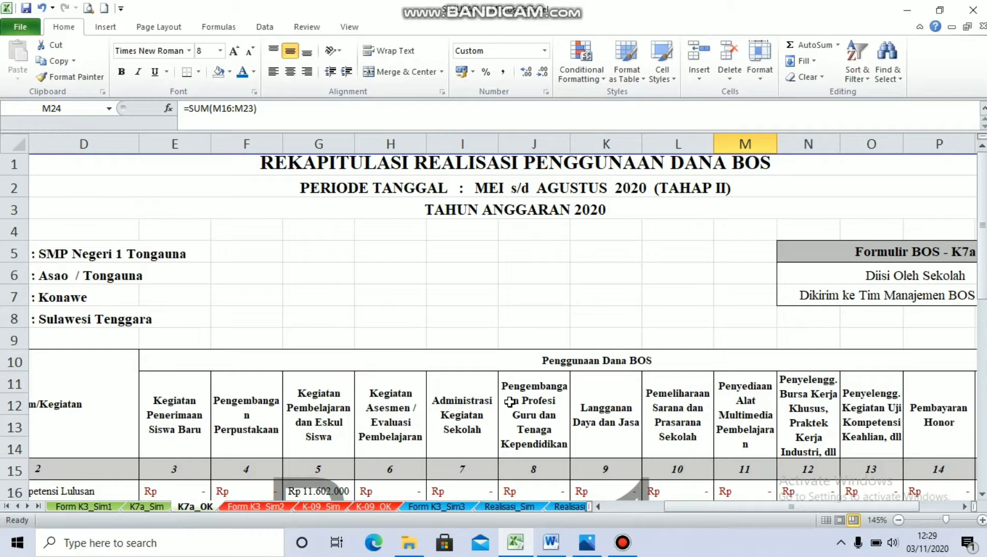
pyautogui.scroll(-4, 510, 402)
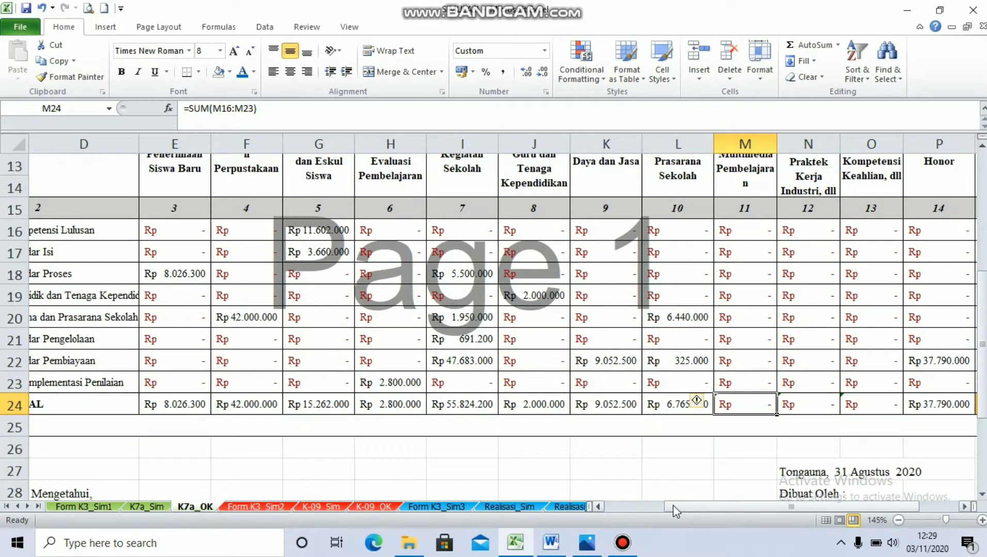
pyautogui.moveTo(673, 507); pyautogui.dragTo(734, 503)
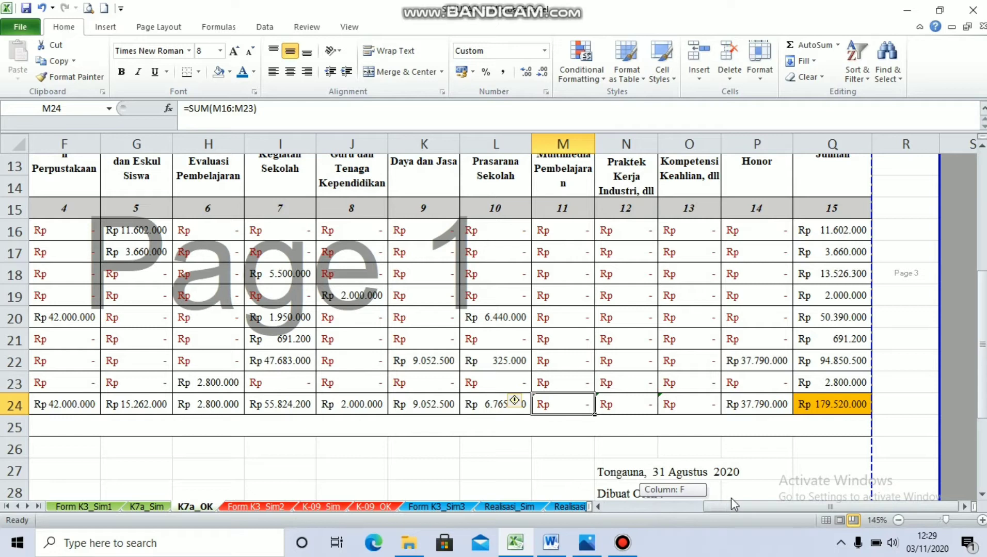
pyautogui.click(832, 401)
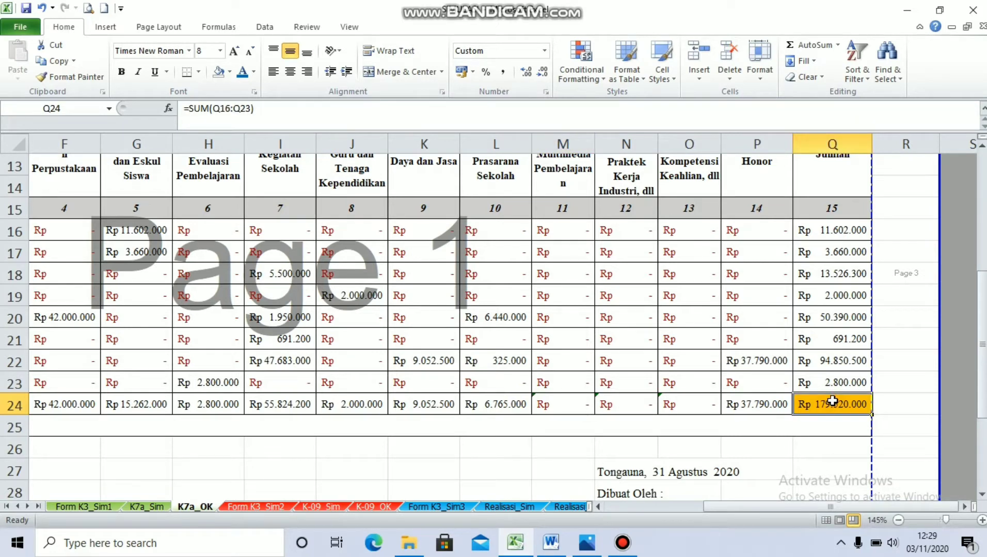
pyautogui.hotkey('ctrl', 'c')
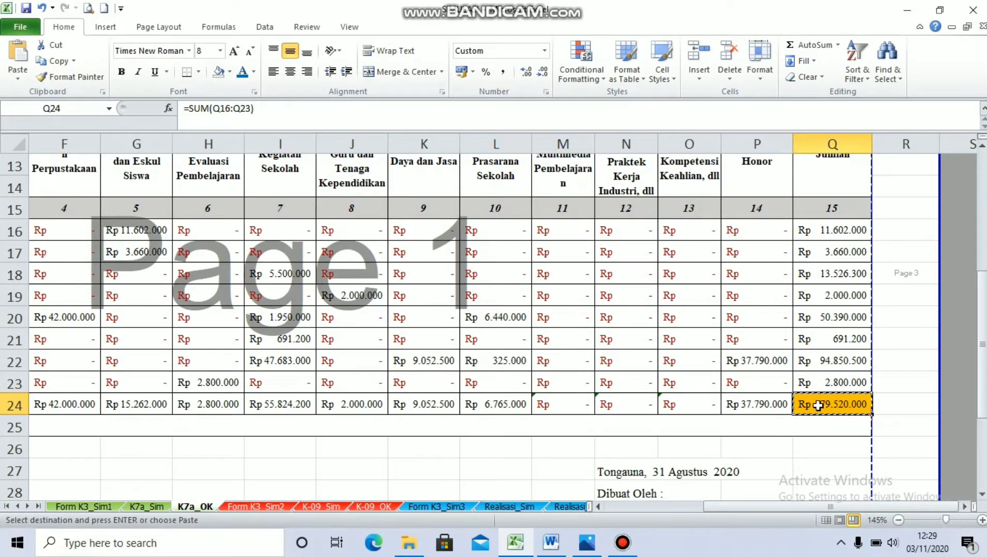
# - Highlight the BOS Tahap II receipt amount in Form K3_Sim1 cell F13 with an orange fill
pyautogui.click(95, 509)
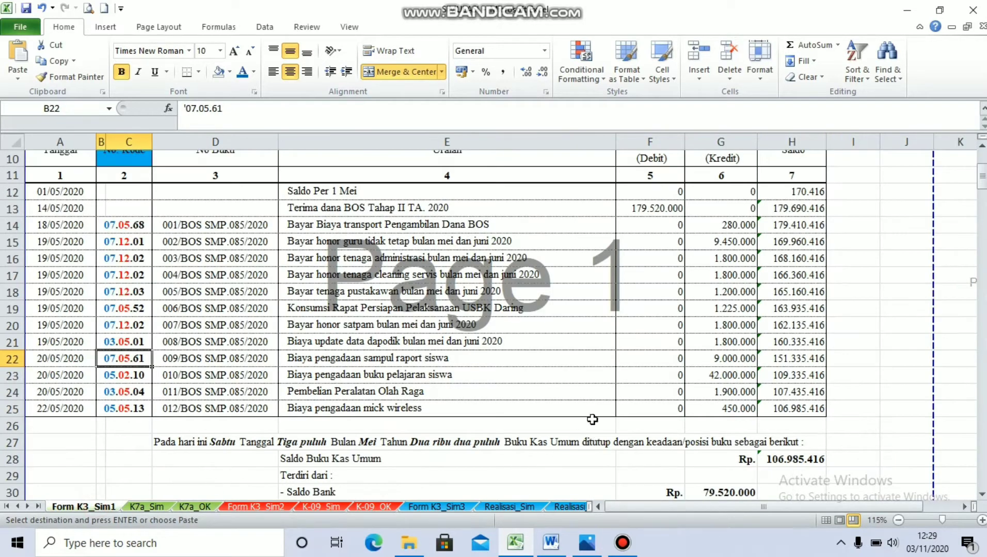
pyautogui.click(657, 210)
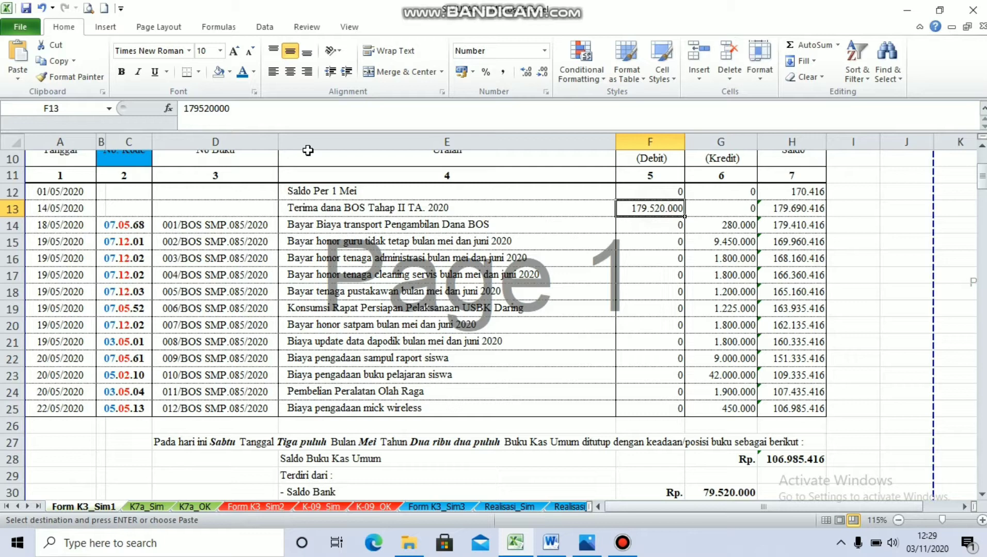
pyautogui.click(229, 73)
pyautogui.click(241, 177)
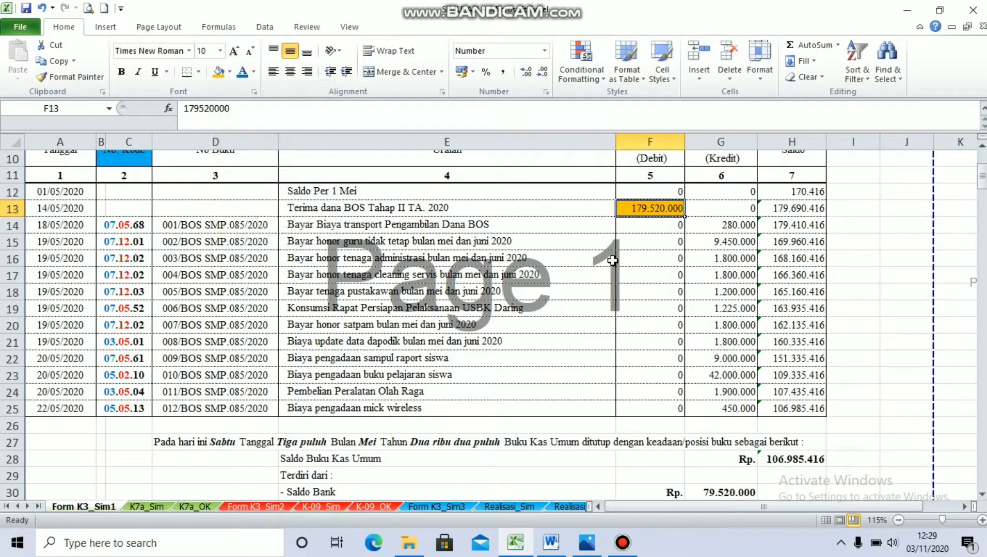
pyautogui.click(650, 258)
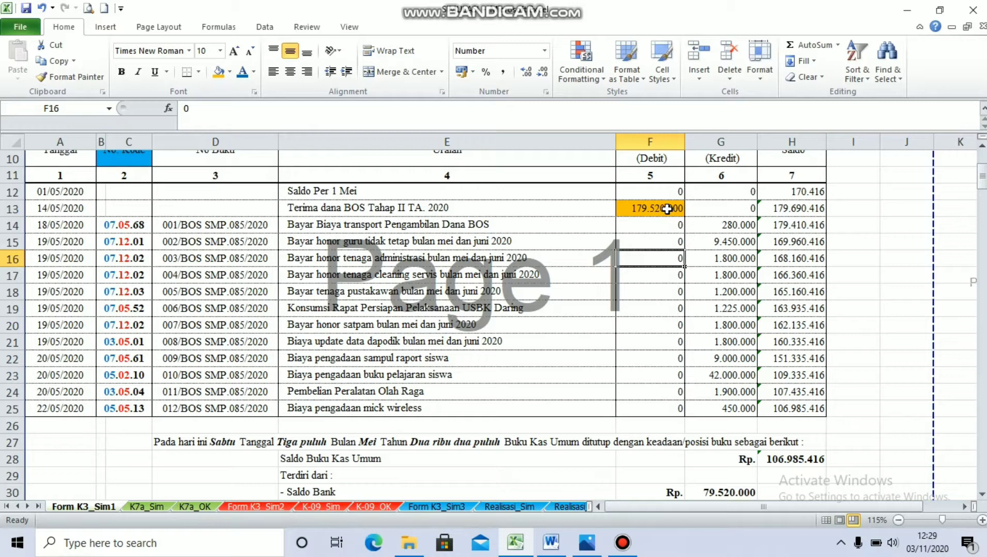
pyautogui.click(667, 208)
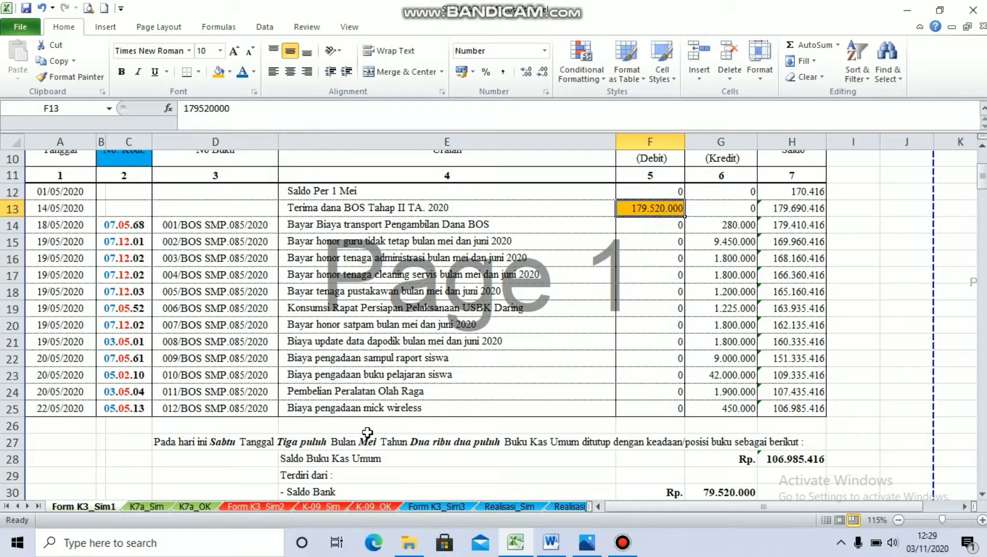
# - Compare the overall Jumlah total in Q24 of the K7a_Sim sheet with the one in the completed K7a_OK recapitulation
pyautogui.click(146, 507)
pyautogui.click(728, 497)
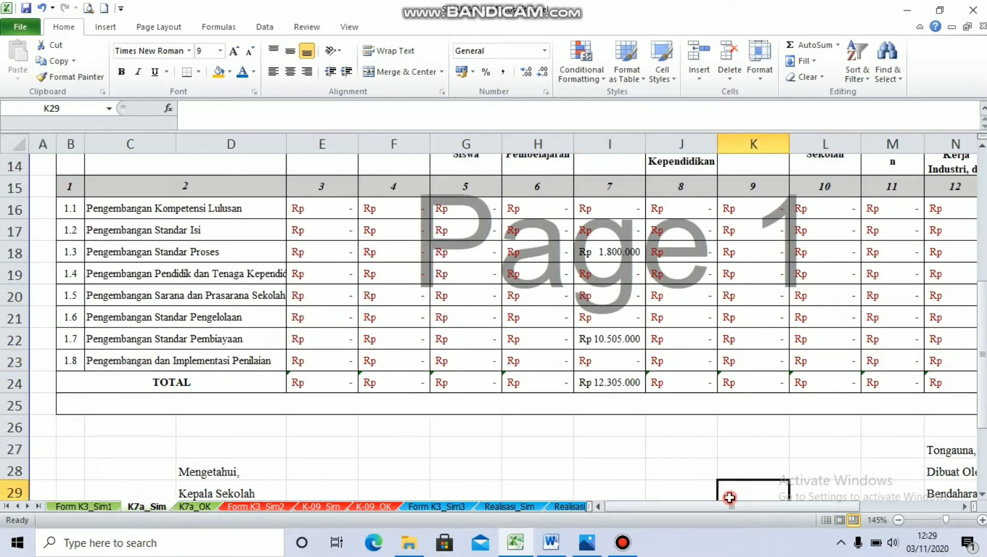
pyautogui.moveTo(732, 507); pyautogui.dragTo(748, 507)
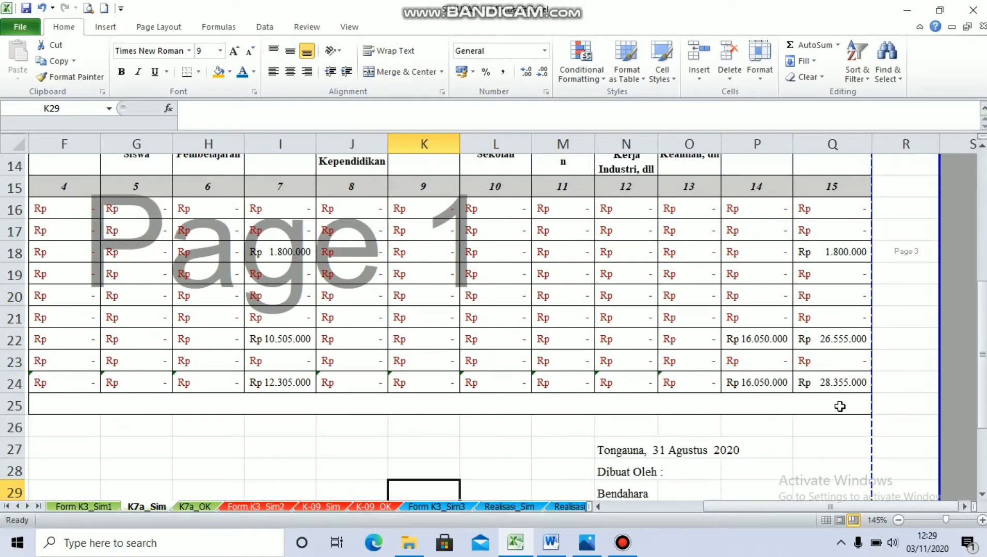
pyautogui.click(200, 511)
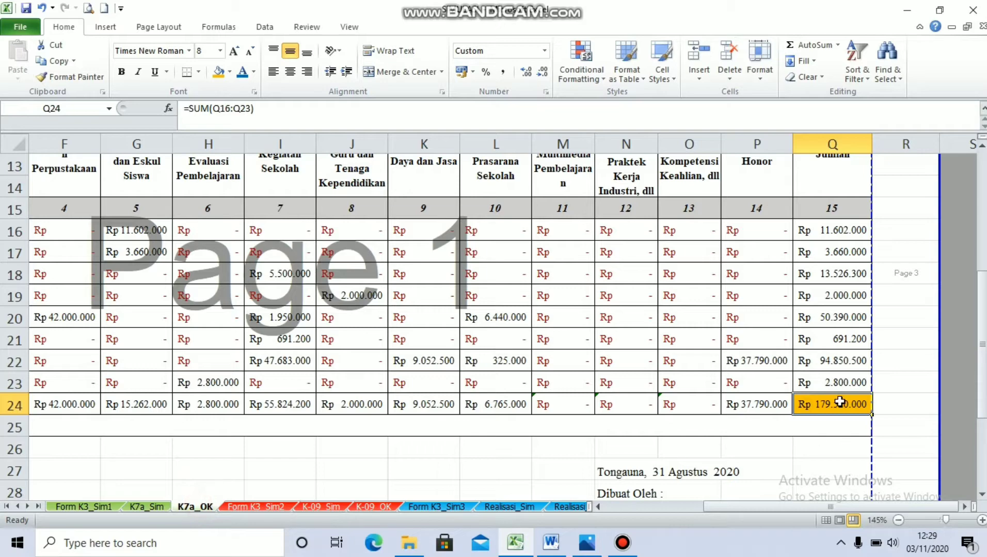
pyautogui.scroll(3, 789, 402)
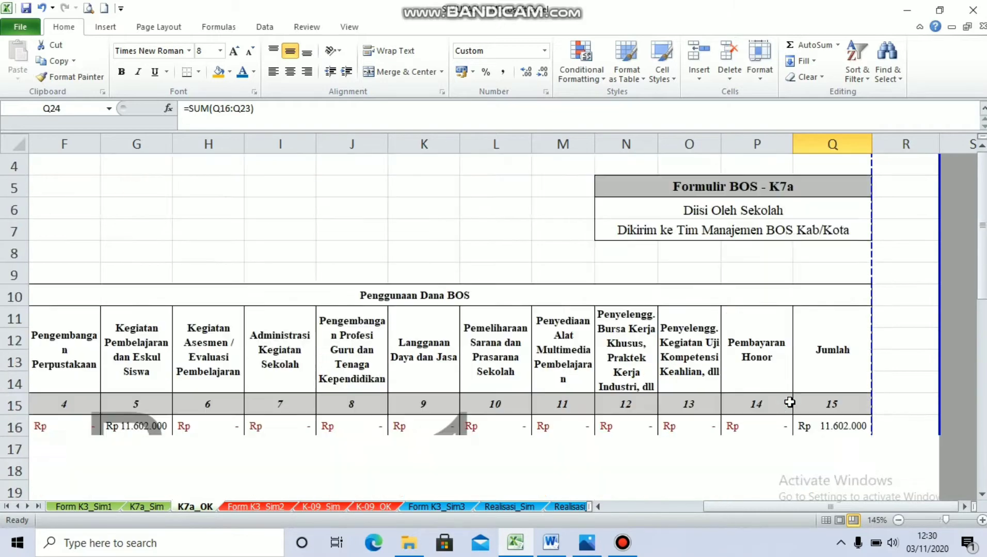
pyautogui.scroll(-4, 789, 402)
pyautogui.scroll(5, 790, 402)
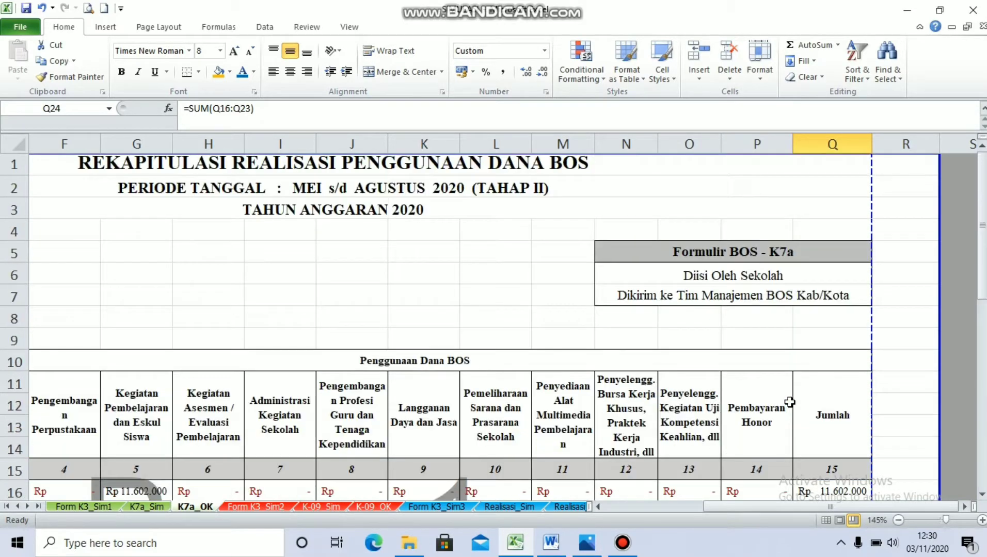
pyautogui.scroll(-3, 789, 402)
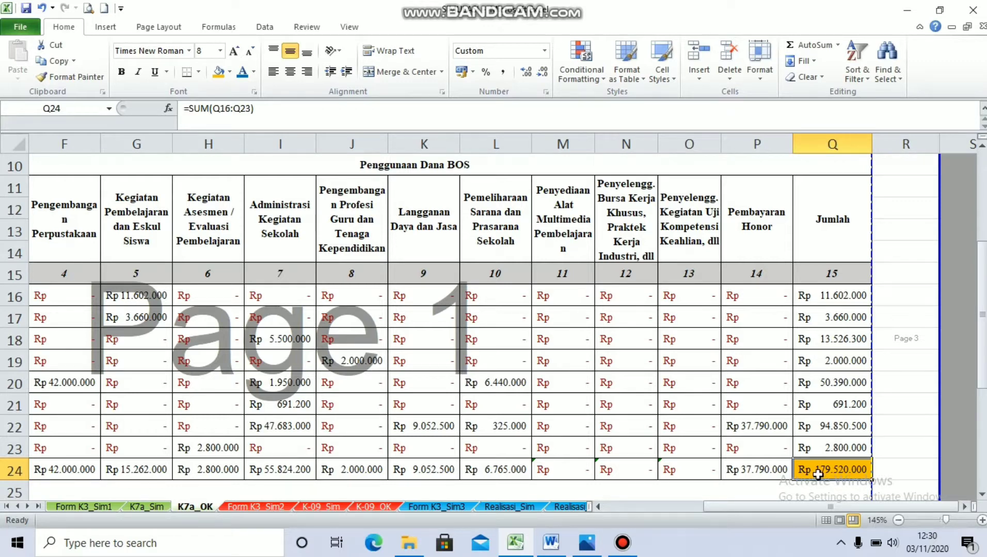
pyautogui.scroll(-1, 820, 474)
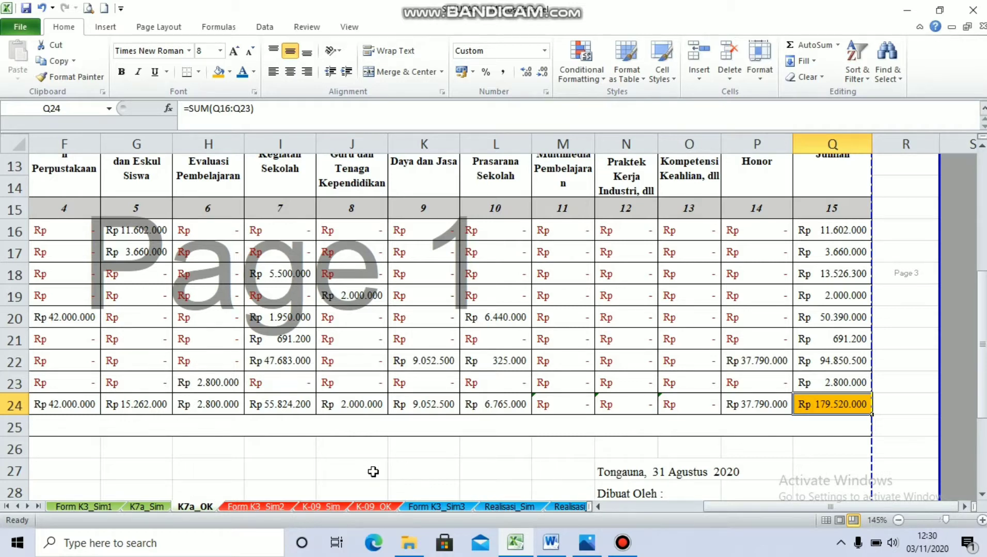
pyautogui.scroll(2, 374, 470)
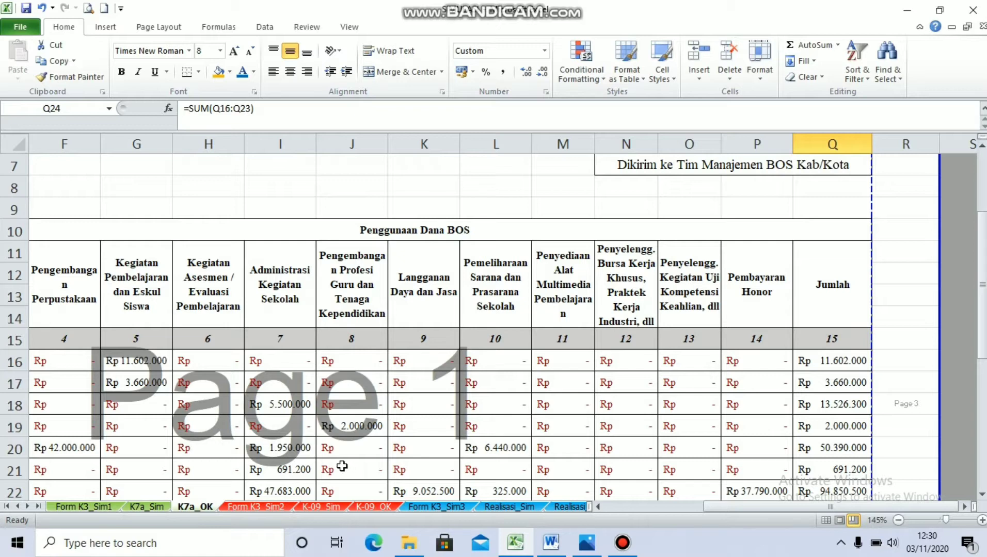
# - Examine the K-09_Sim inventory purchase form, from its school header and item columns to the Total row and the Catatan (Klasifikasi) notes
pyautogui.click(275, 506)
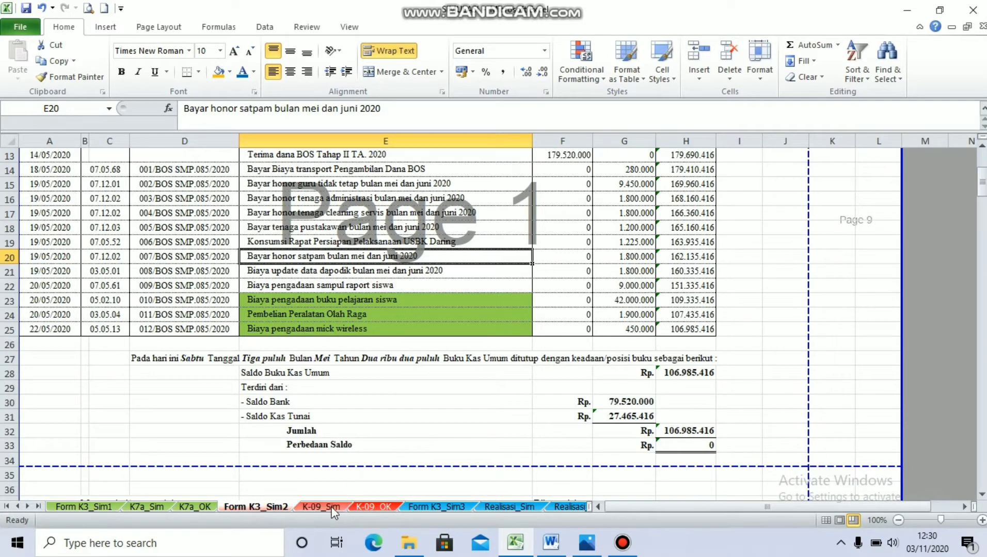
pyautogui.click(309, 506)
pyautogui.scroll(2, 413, 475)
pyautogui.scroll(-3, 485, 412)
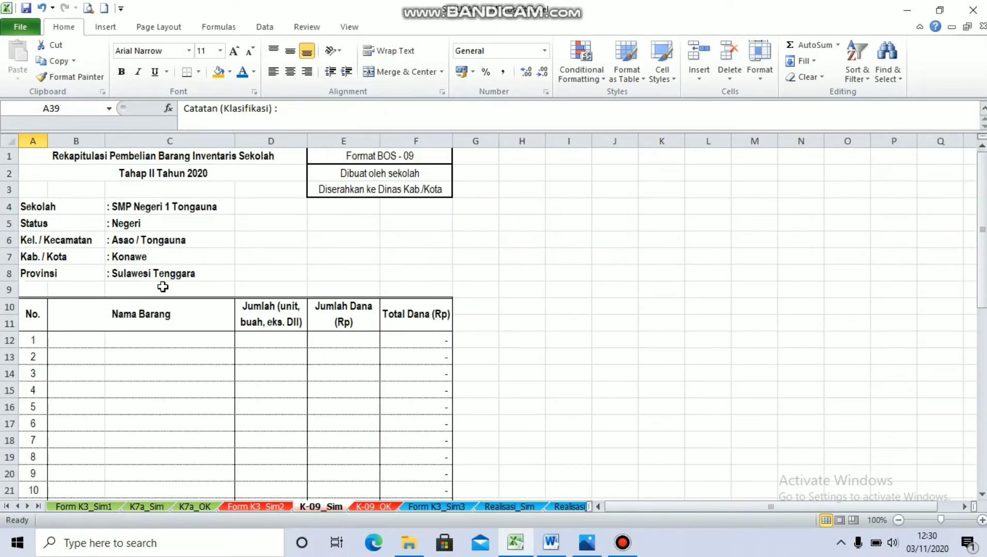
pyautogui.scroll(-9, 165, 286)
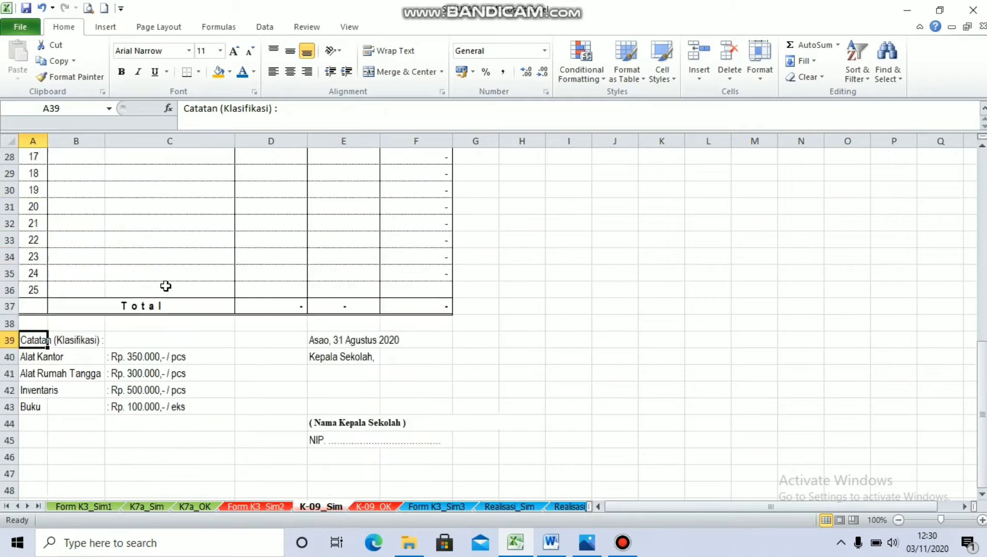
pyautogui.scroll(9, 165, 286)
pyautogui.scroll(-6, 165, 287)
pyautogui.scroll(6, 165, 286)
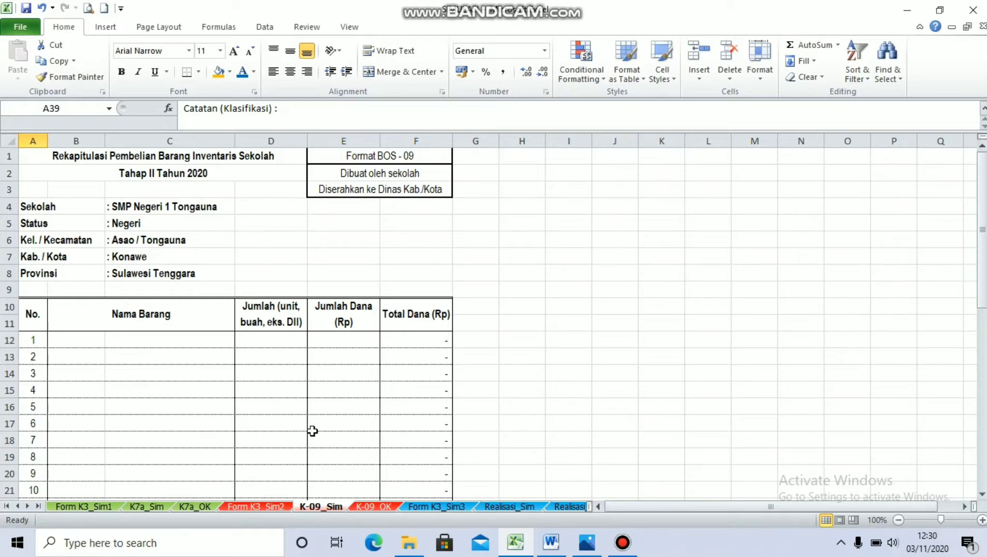
# - Examine the green-marked May purchases on Form K3_Sim2: buku pelajaran siswa, Peralatan Olah Raga and mick wireless
pyautogui.click(273, 508)
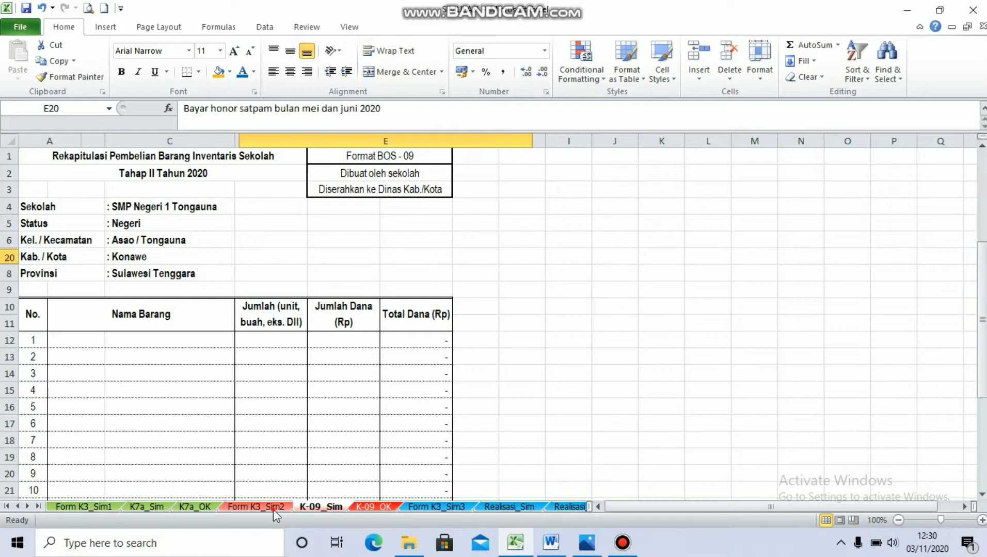
pyautogui.scroll(4, 398, 409)
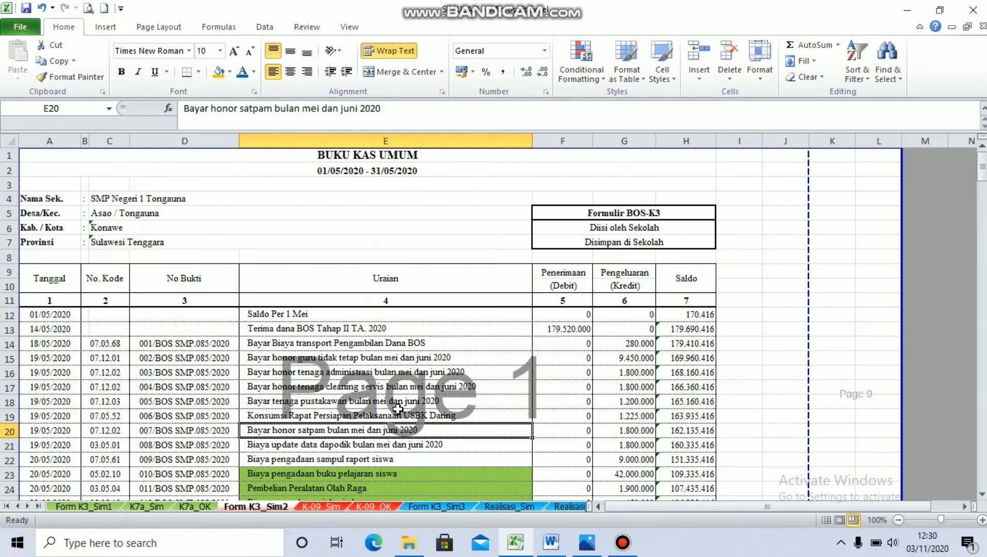
pyautogui.scroll(-10, 397, 409)
pyautogui.scroll(8, 398, 410)
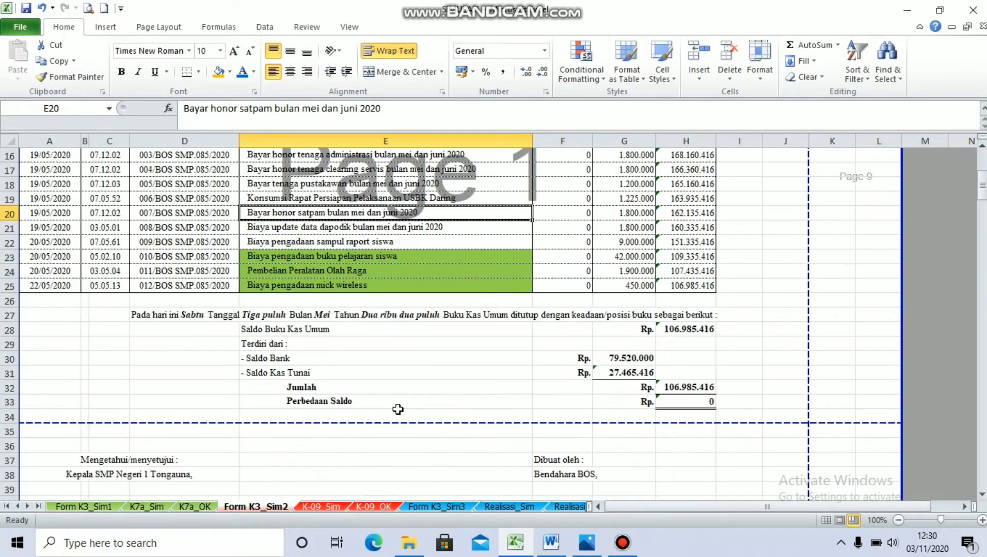
pyautogui.scroll(1, 400, 407)
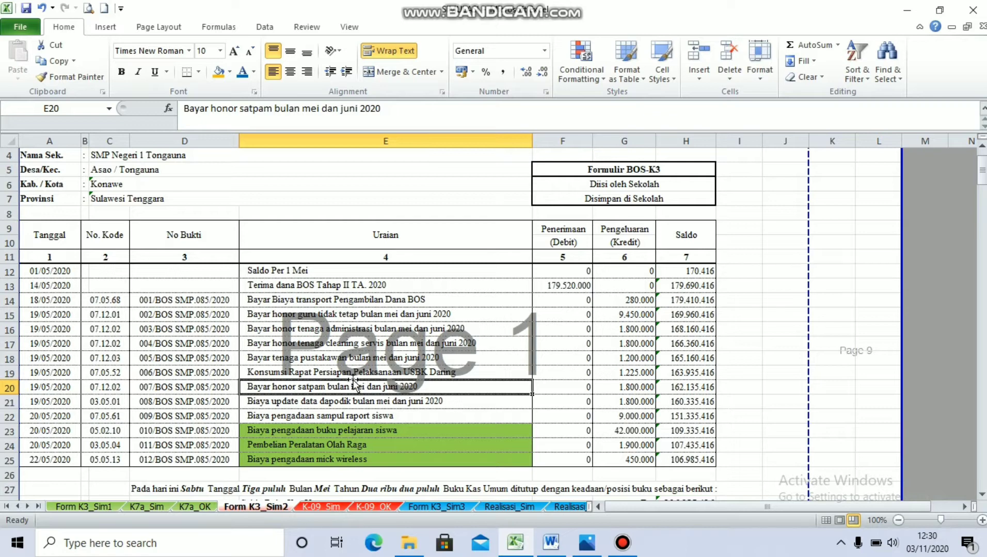
pyautogui.click(346, 429)
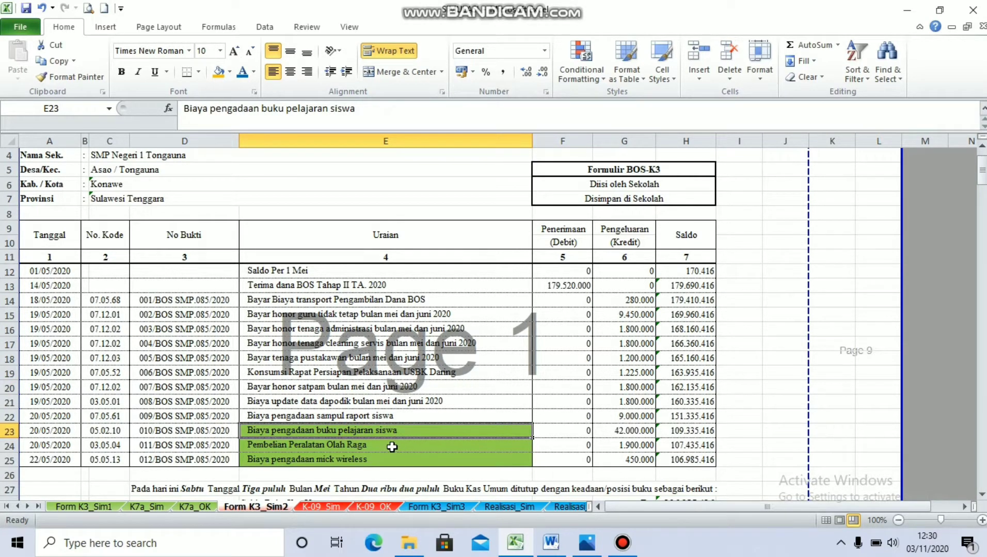
pyautogui.click(393, 447)
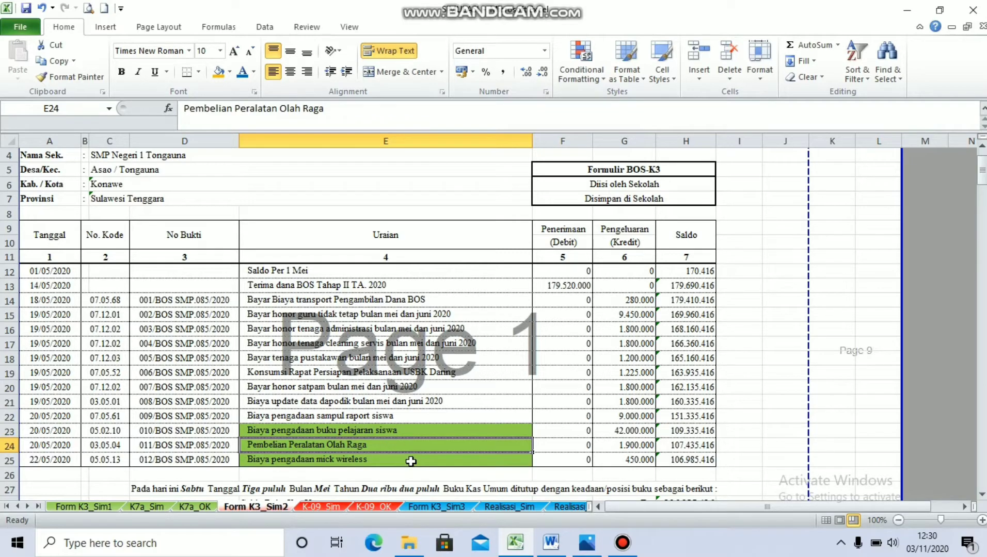
pyautogui.click(410, 464)
pyautogui.scroll(-5, 421, 451)
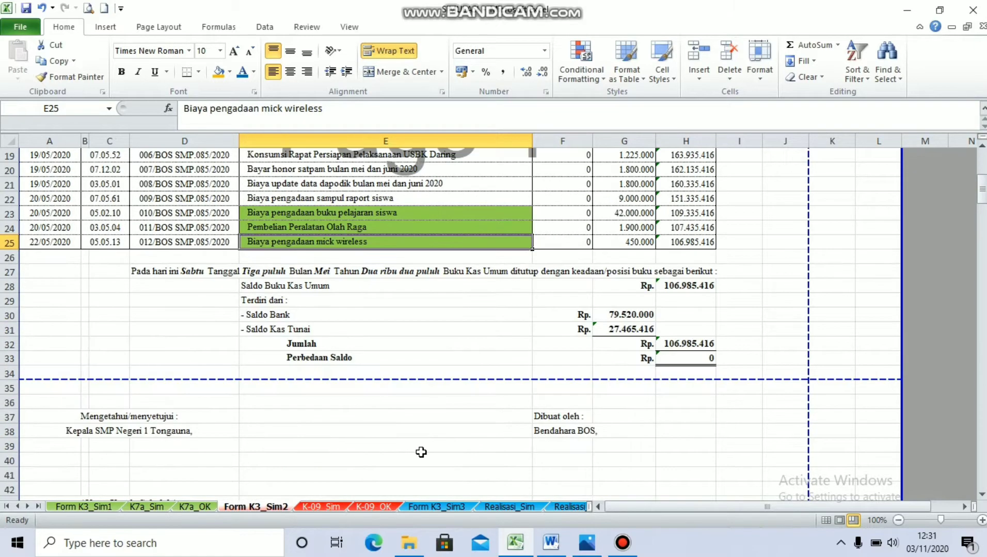
pyautogui.scroll(3, 422, 452)
pyautogui.click(432, 349)
pyautogui.scroll(-3, 429, 355)
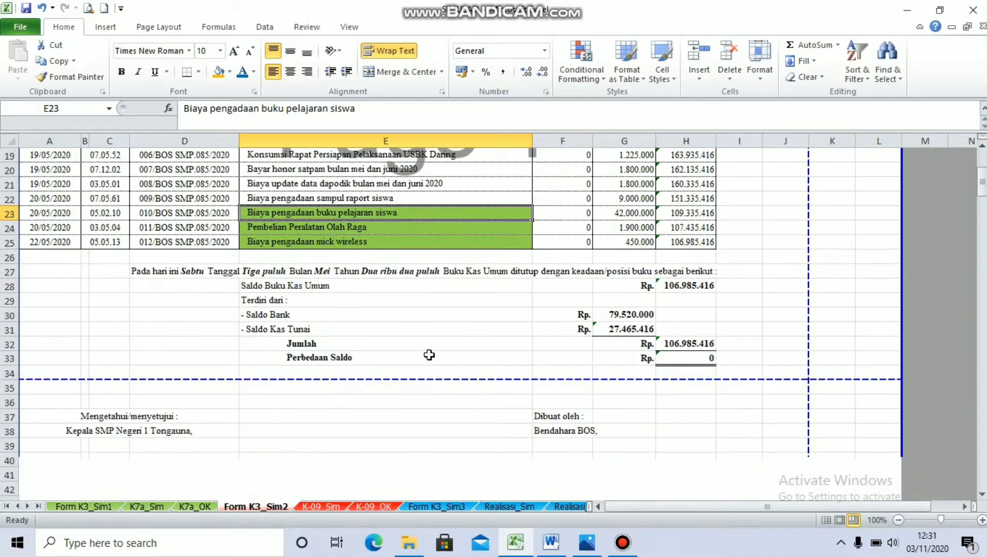
# - Look through the June and July entries of Form K3_Sim2 for green-marked purchases and compare the sheet with the K-09_Sim item columns
pyautogui.scroll(-20, 429, 356)
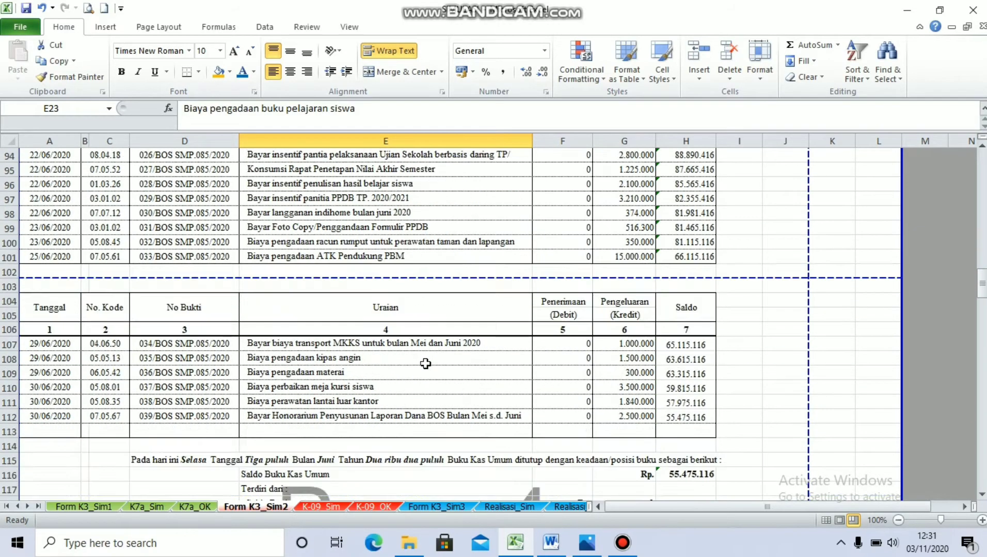
pyautogui.scroll(-6, 425, 364)
pyautogui.scroll(-13, 427, 364)
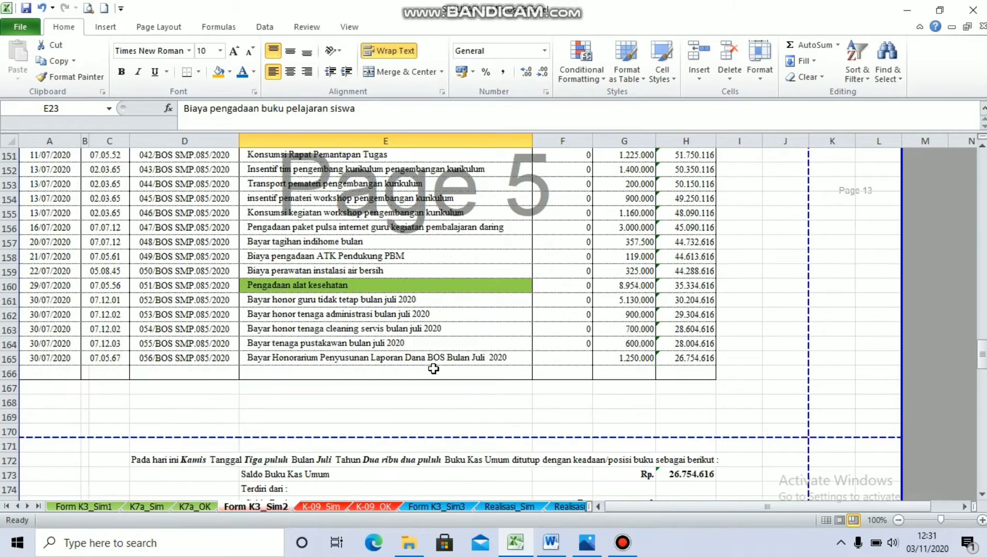
pyautogui.scroll(-12, 433, 369)
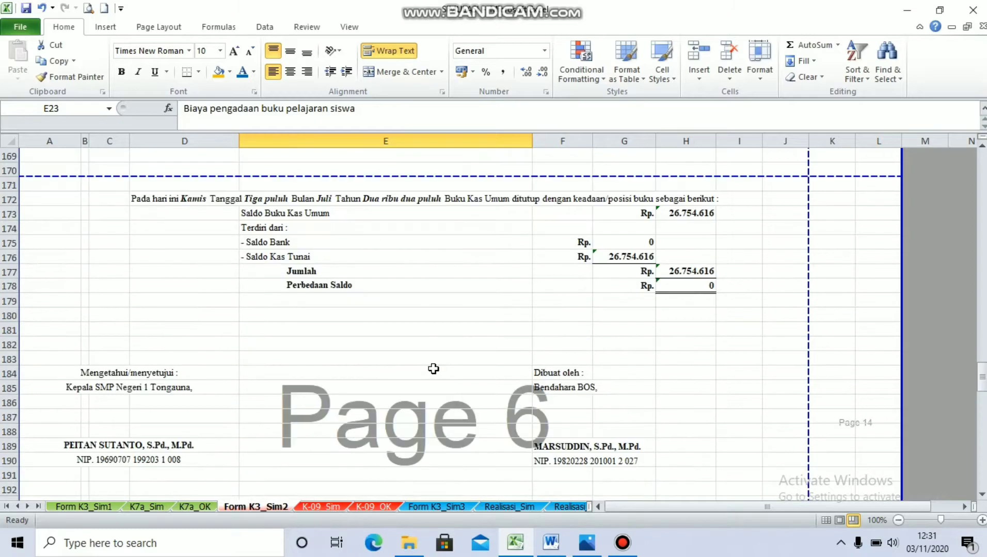
pyautogui.scroll(12, 433, 369)
pyautogui.scroll(20, 433, 368)
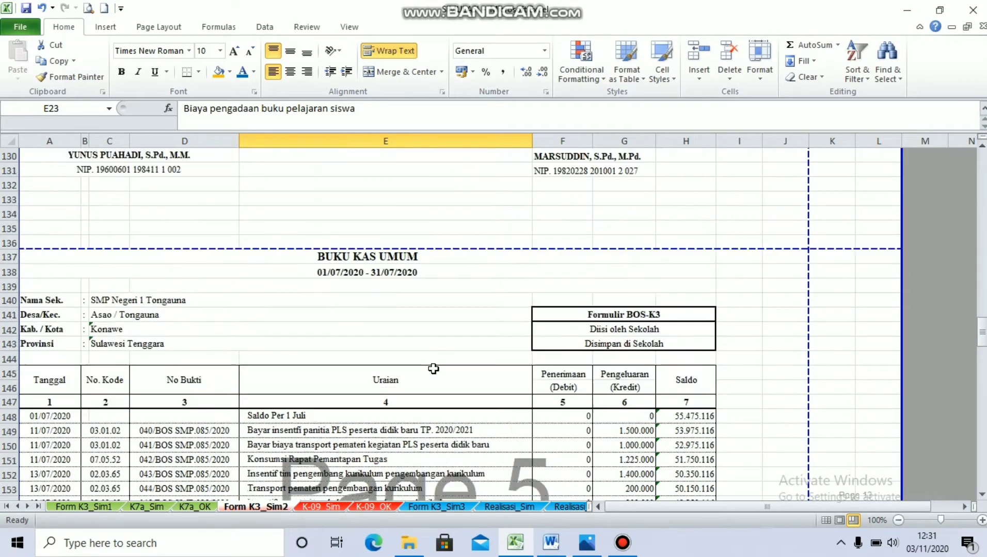
pyautogui.scroll(15, 433, 368)
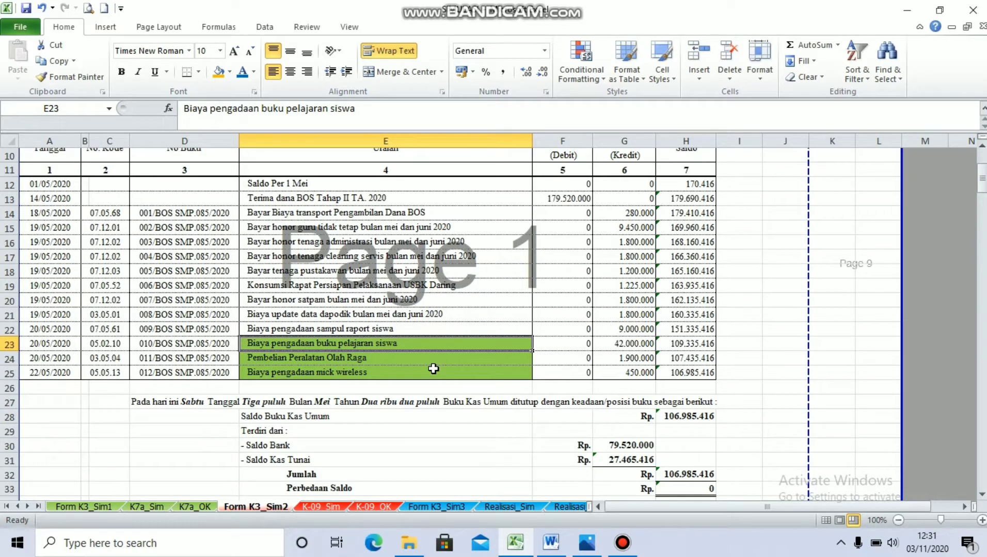
pyautogui.click(317, 505)
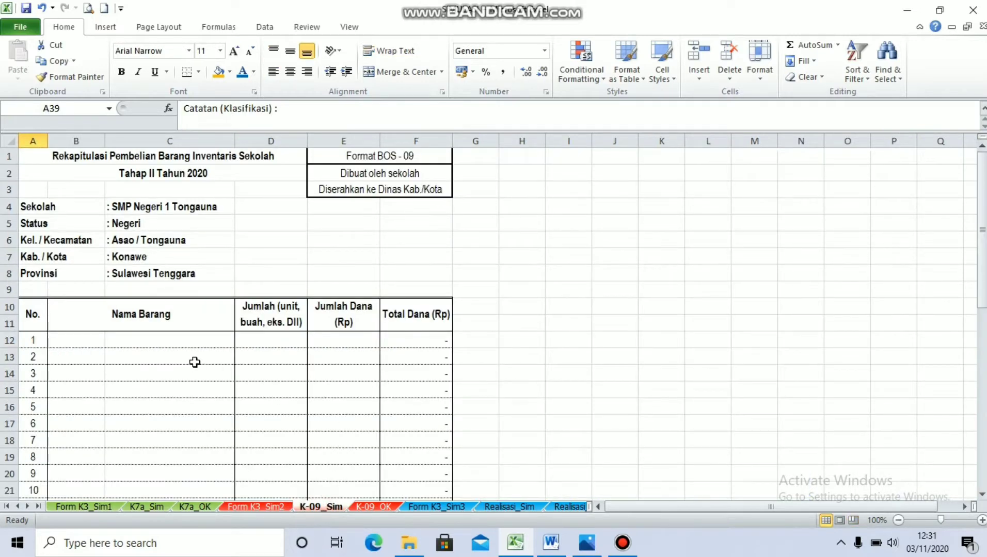
pyautogui.click(271, 508)
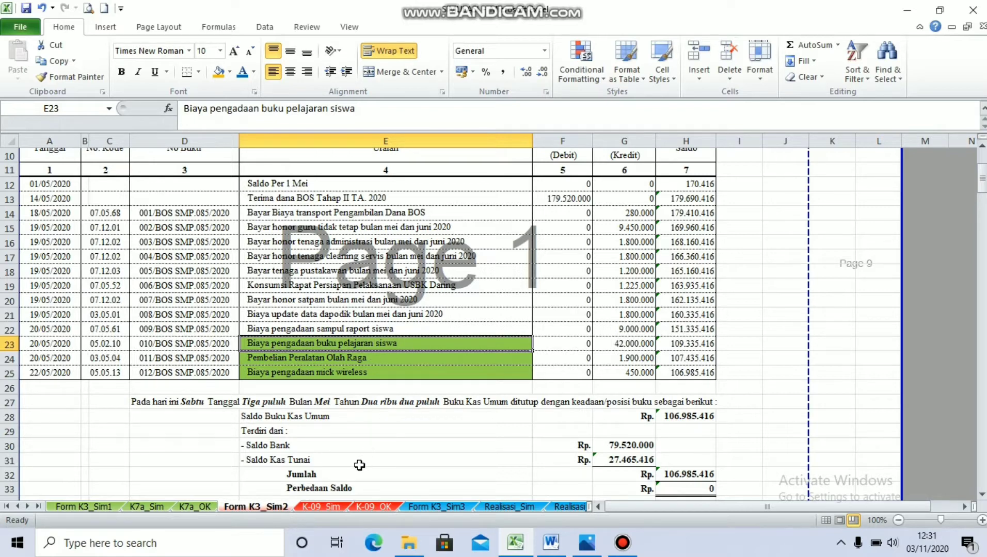
pyautogui.click(332, 506)
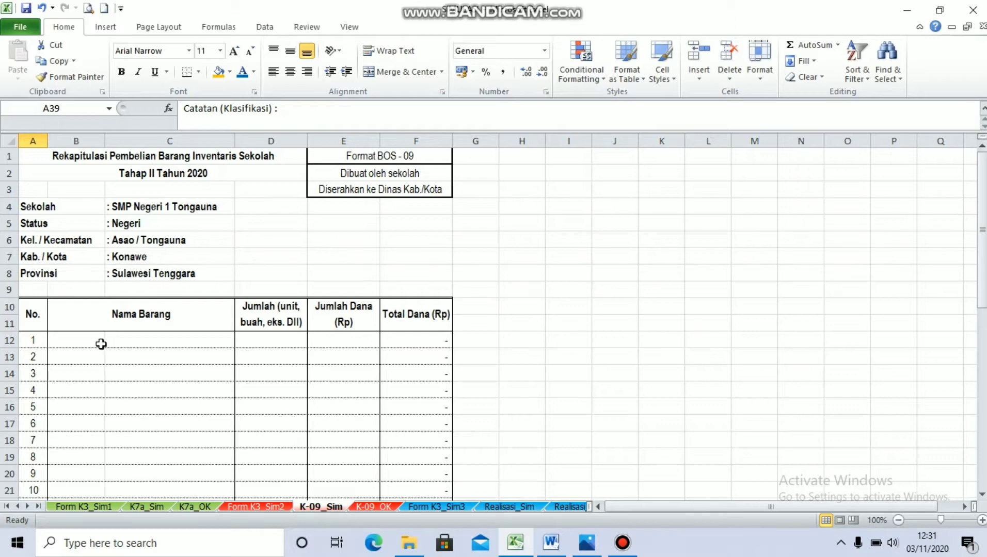
pyautogui.click(267, 511)
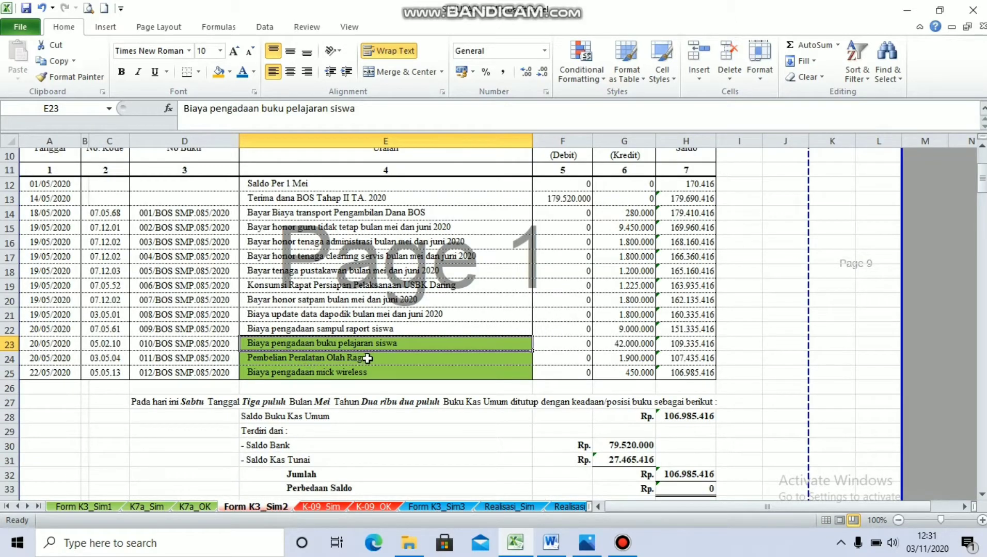
pyautogui.click(319, 510)
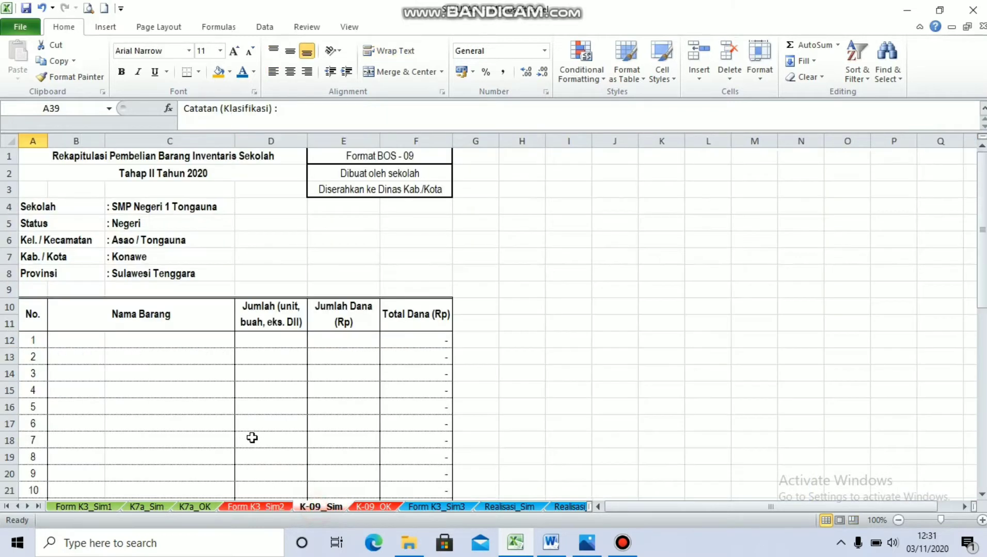
# - Fill in item row 1 of the K-09_Sim form with Nama Barang Buku PPKn, Jumlah 5 and Jumlah Dana 105.000
pyautogui.click(165, 344)
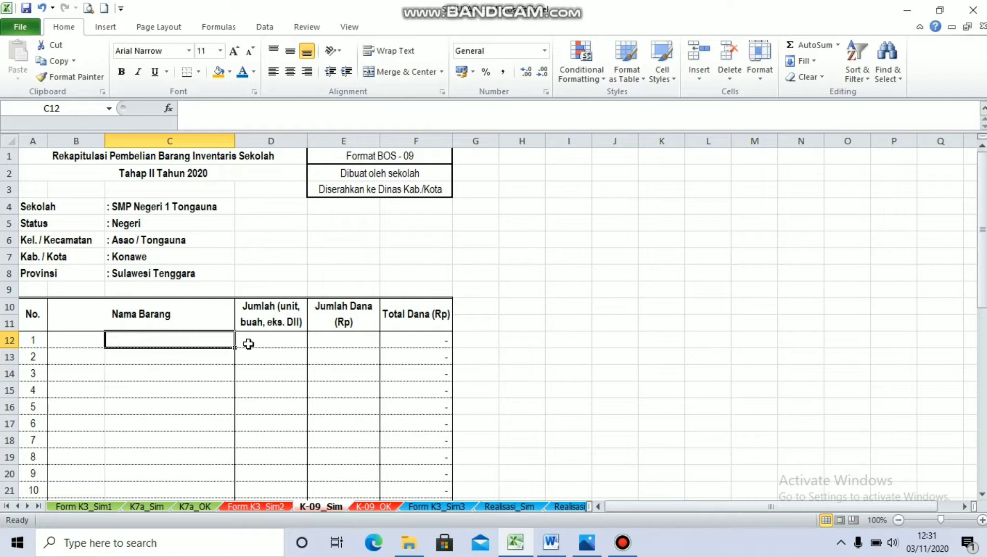
pyautogui.press('Left')
pyautogui.write('Buku')
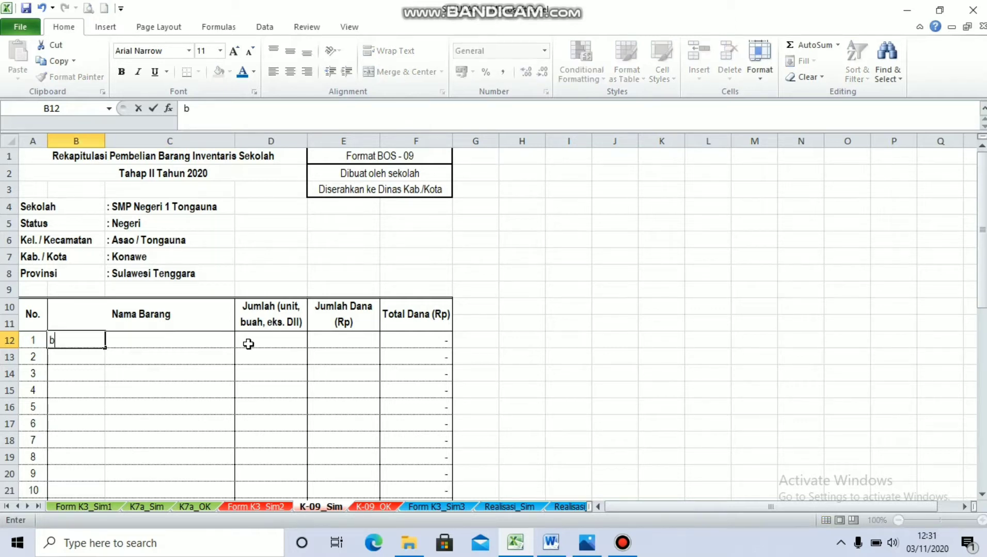
pyautogui.press('BackSpace')
pyautogui.press('BackSpace')
pyautogui.press('BackSpace')
pyautogui.press('BackSpace')
pyautogui.write('Buku PPKn')
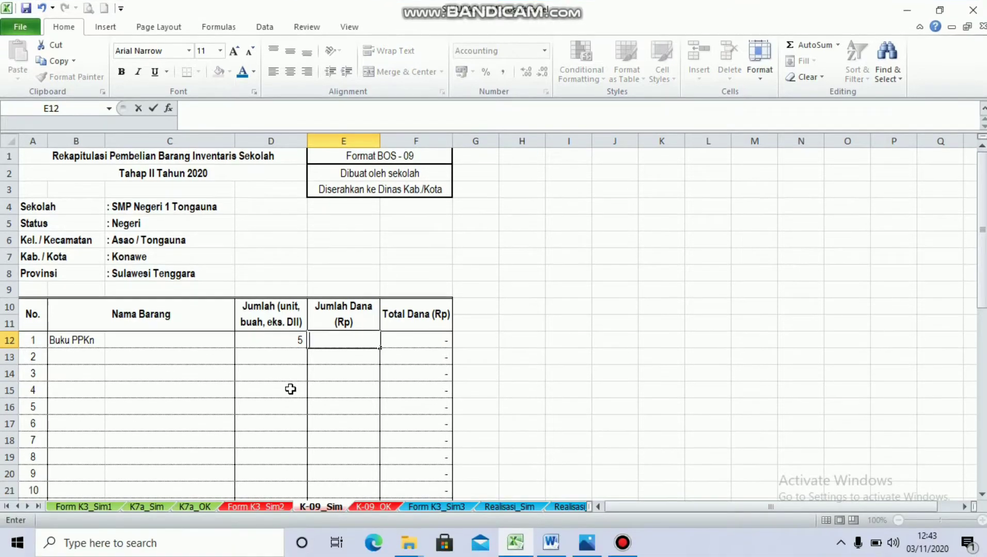
pyautogui.write('105.000')
pyautogui.press('Return')
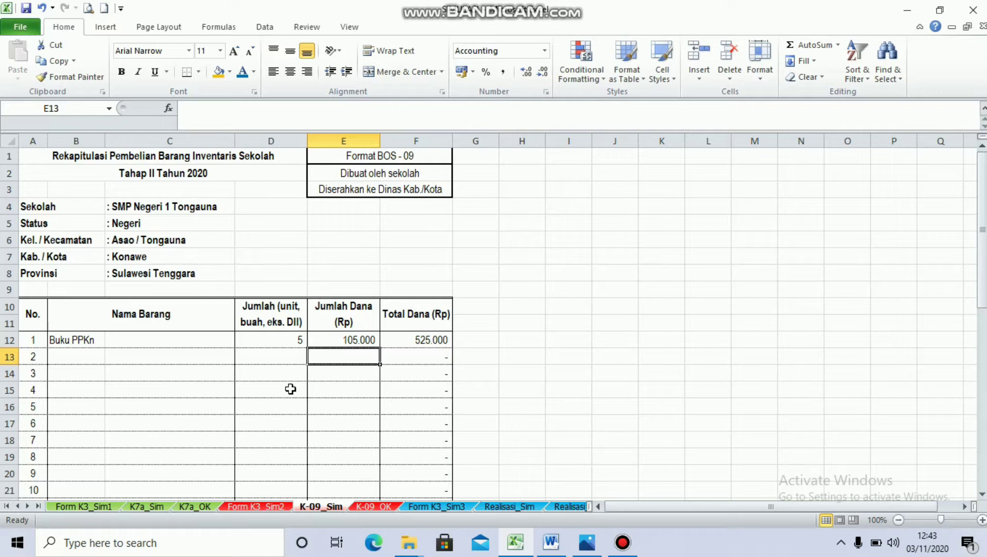
pyautogui.press('Left')
pyautogui.press('Left')
pyautogui.press('Left')
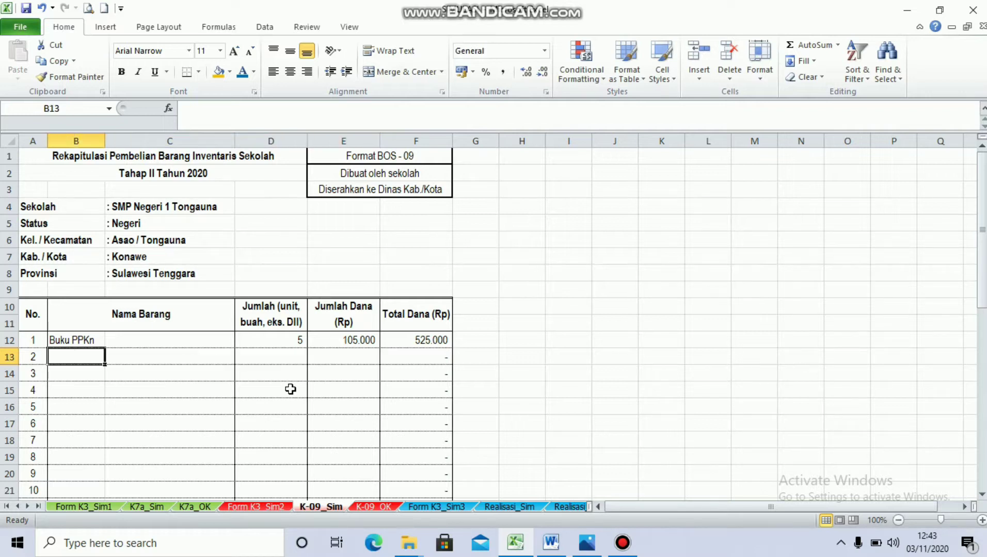
# - Fill in item row 2 of the K-09_Sim form with Nama Barang Bahasa Indonesia kelas 7, Jumlah 30 and Jumlah Dana 1.100.000
pyautogui.write('B')
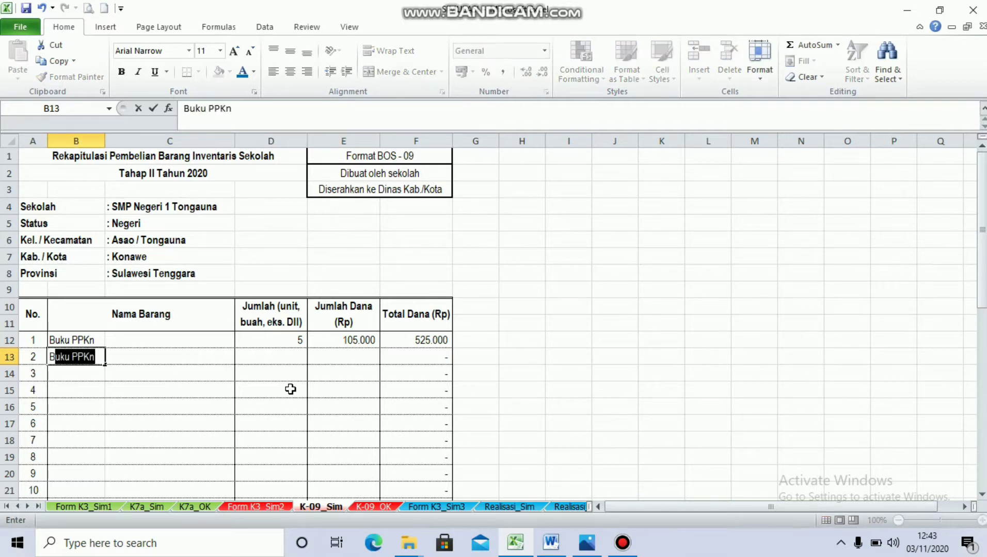
pyautogui.write('ahasa Ind')
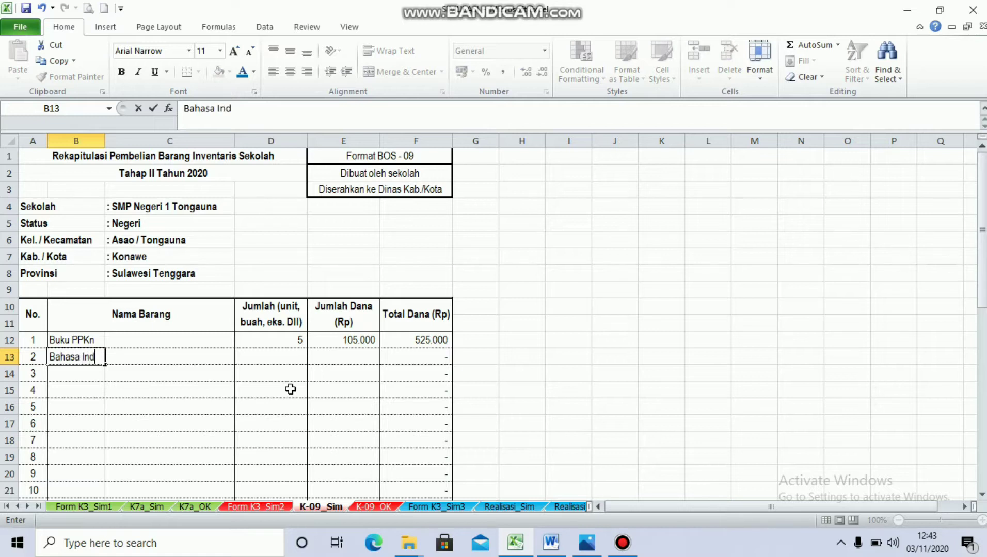
pyautogui.write('onesia kelas ')
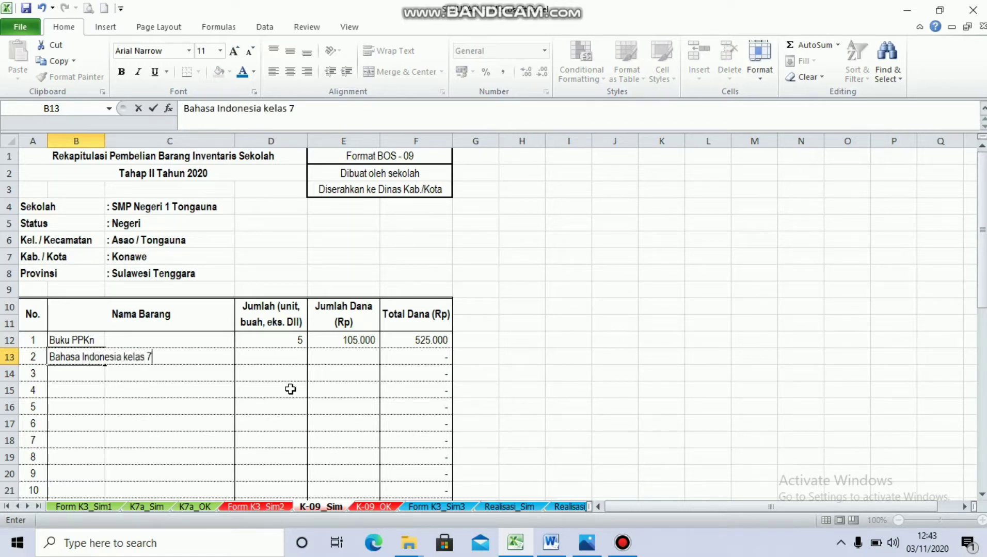
pyautogui.write('7')
pyautogui.press('Tab')
pyautogui.write('30')
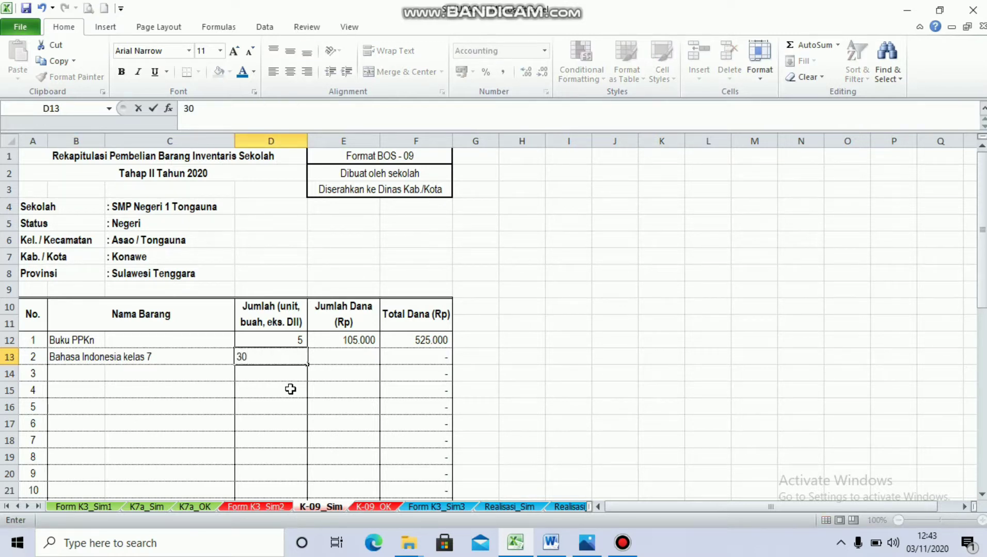
pyautogui.press('Tab')
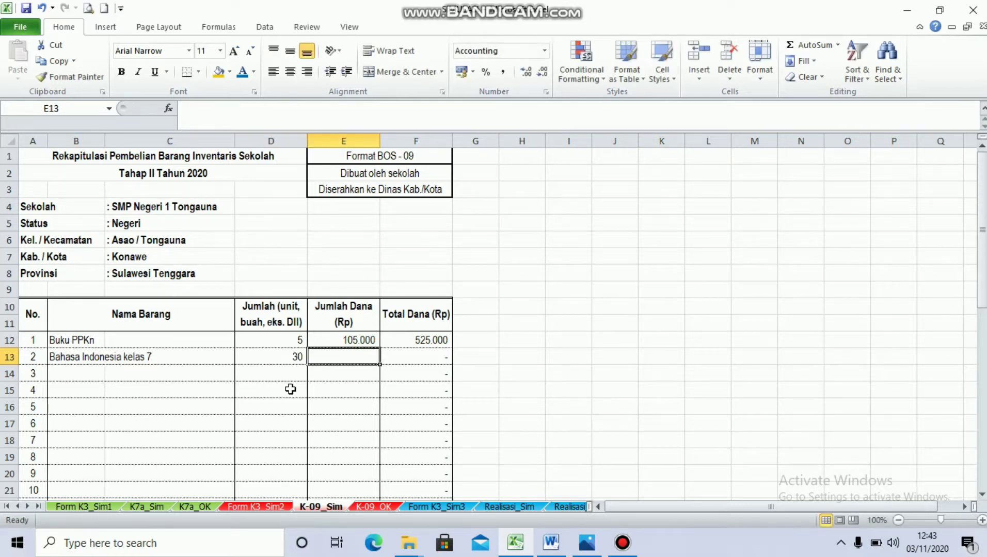
pyautogui.write('1100000')
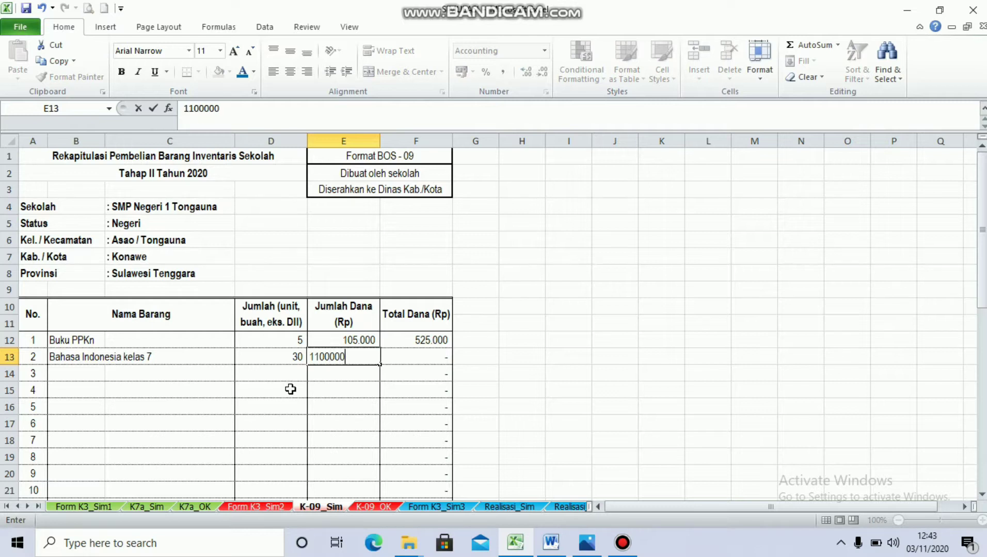
pyautogui.press('Tab')
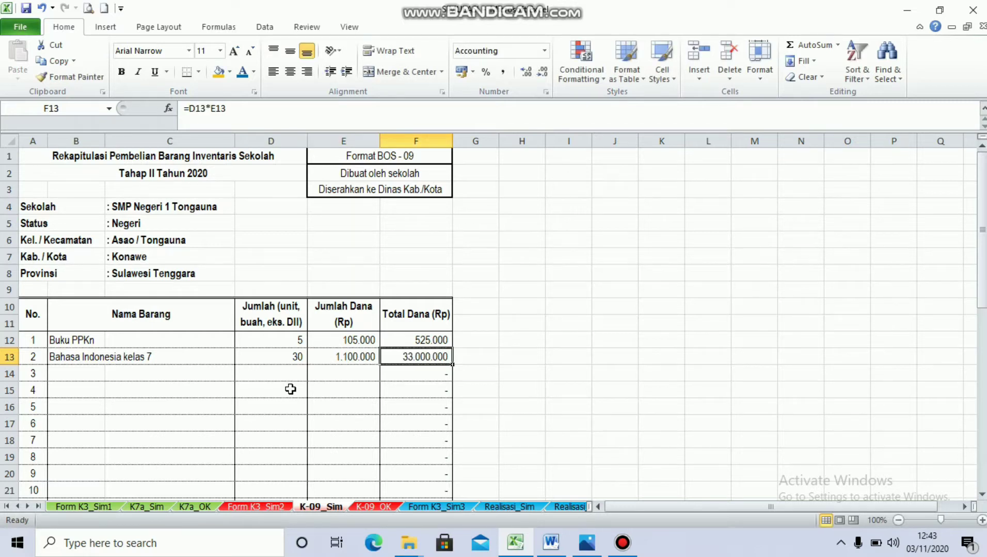
# - Correct the Jumlah Dana of the Bahasa Indonesia kelas 7 item to 110.000
pyautogui.click(329, 356)
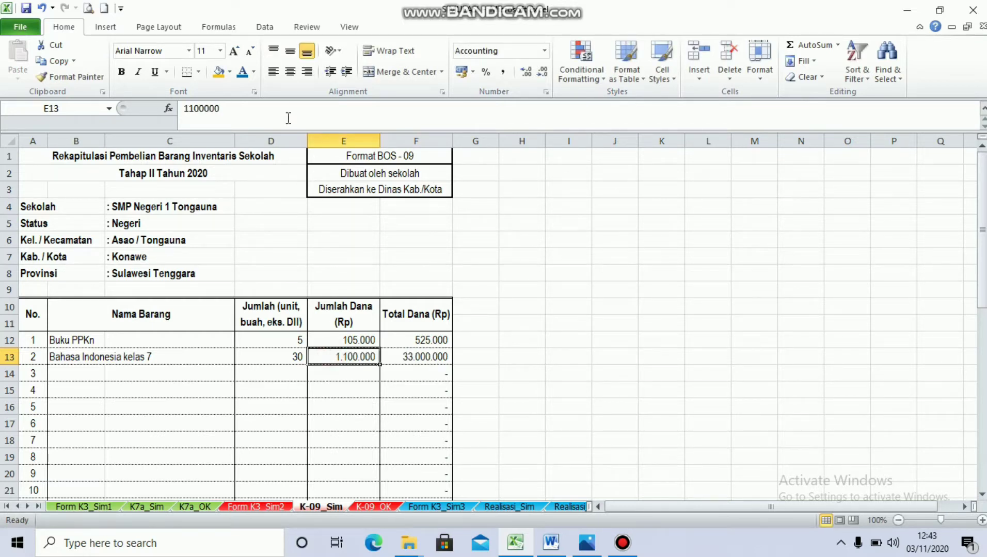
pyautogui.click(283, 114)
pyautogui.press('BackSpace')
pyautogui.press('Return')
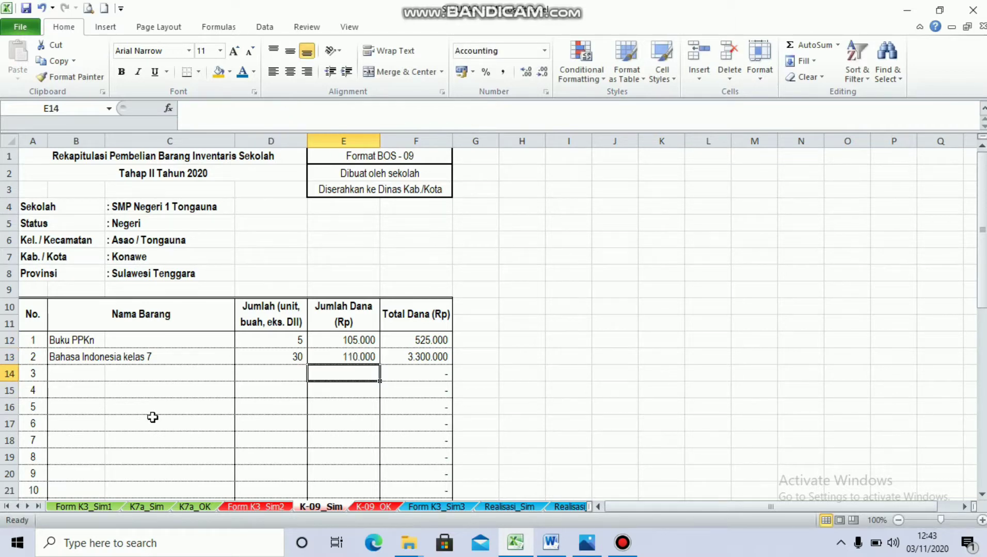
# - Highlight the Buku line (Rp. 100.000,- / eks) of the Catatan (Klasifikasi) notes below the table with an orange fill
pyautogui.click(139, 407)
pyautogui.scroll(-7, 139, 407)
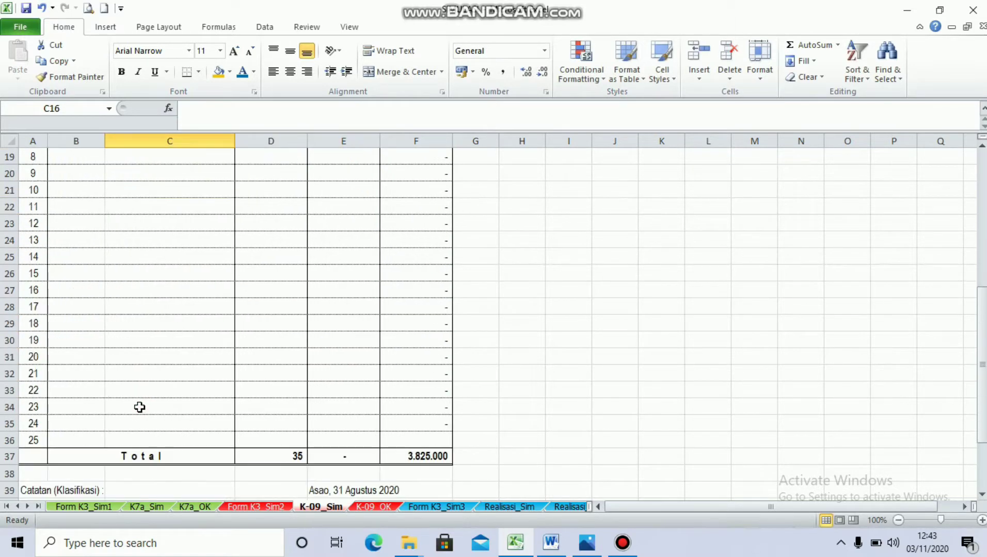
pyautogui.scroll(-2, 143, 406)
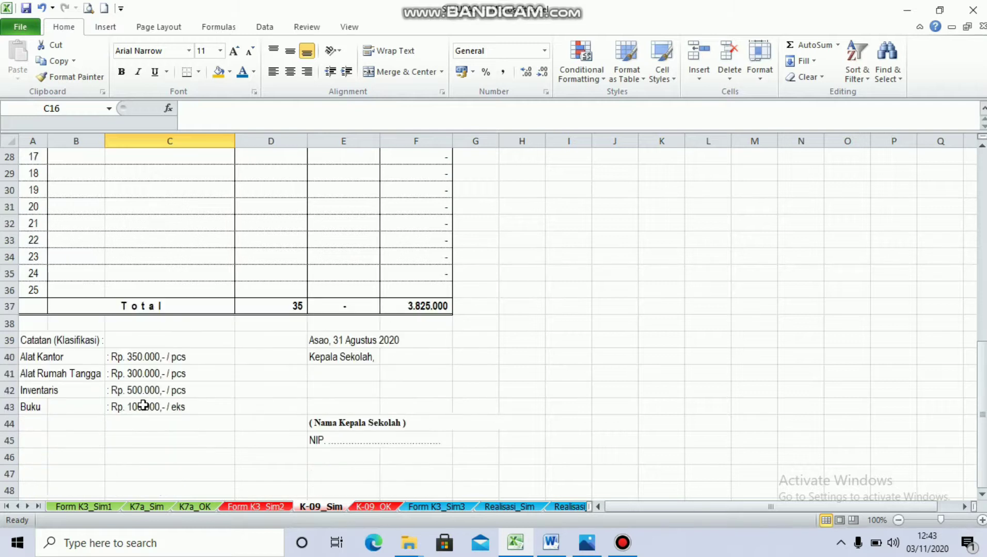
pyautogui.click(34, 405)
pyautogui.moveTo(34, 405); pyautogui.dragTo(126, 407)
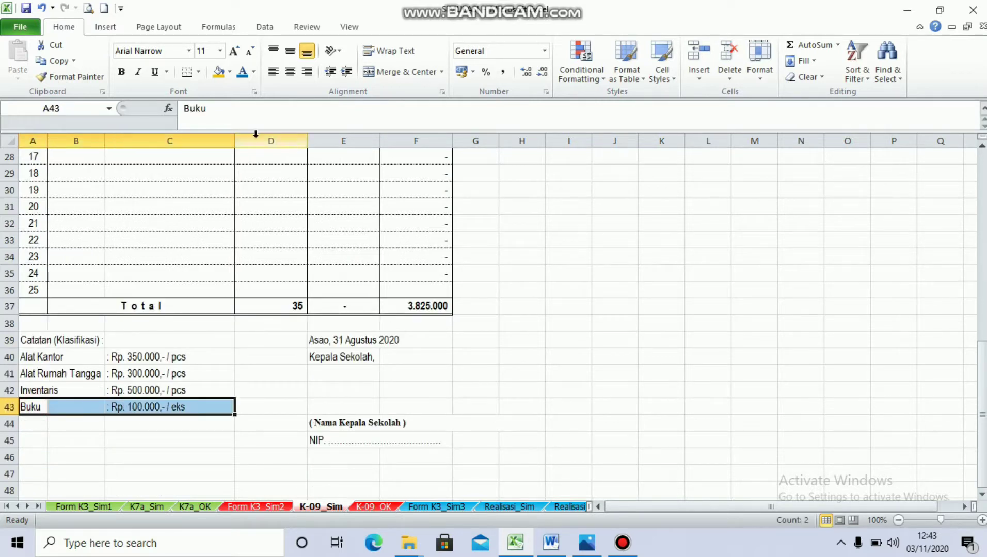
pyautogui.click(219, 72)
pyautogui.click(269, 206)
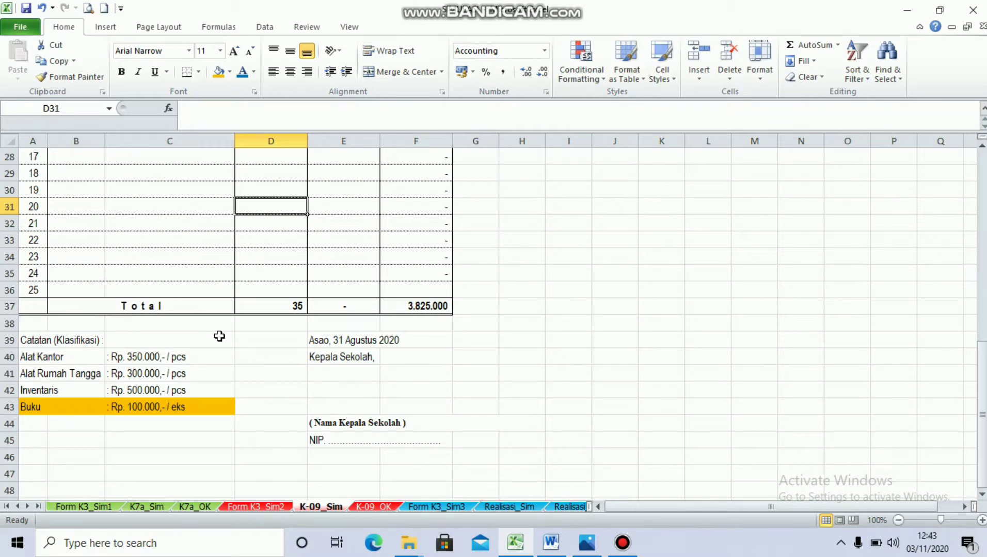
# - Compare the K-09_Sim book entries with the classification notes and check the Pembelian Peralatan Olah Raga expense on Form K3_Sim2
pyautogui.scroll(9, 219, 337)
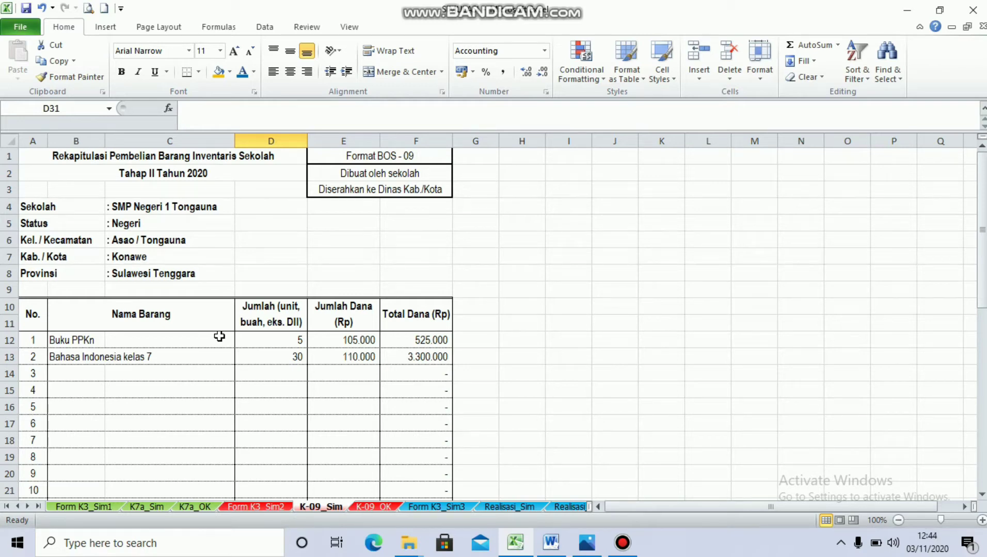
pyautogui.scroll(-2, 219, 337)
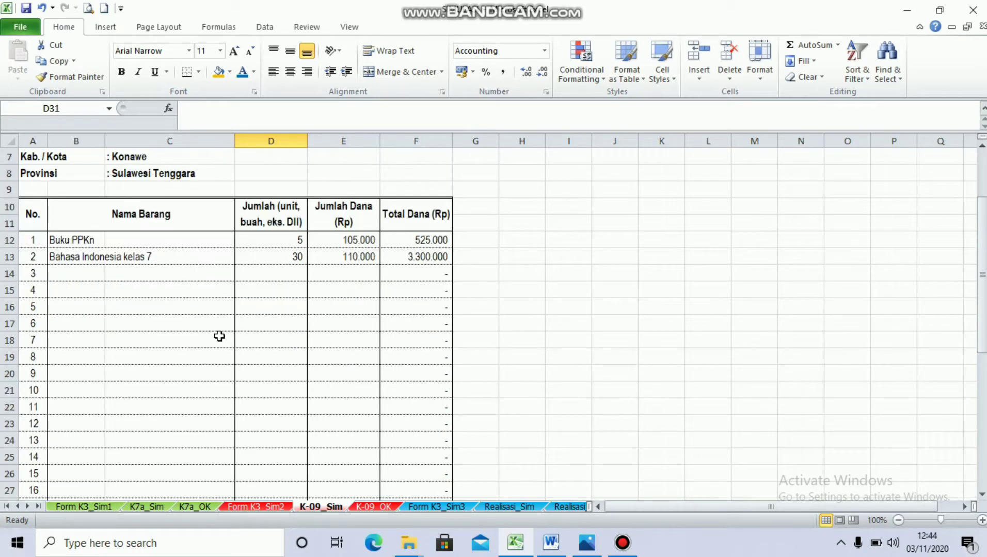
pyautogui.scroll(-6, 219, 337)
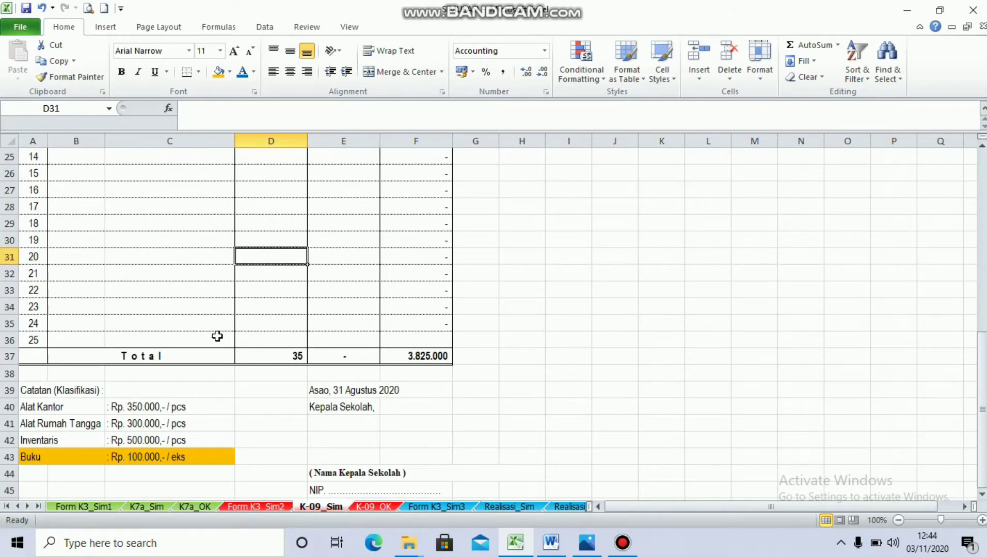
pyautogui.scroll(8, 217, 336)
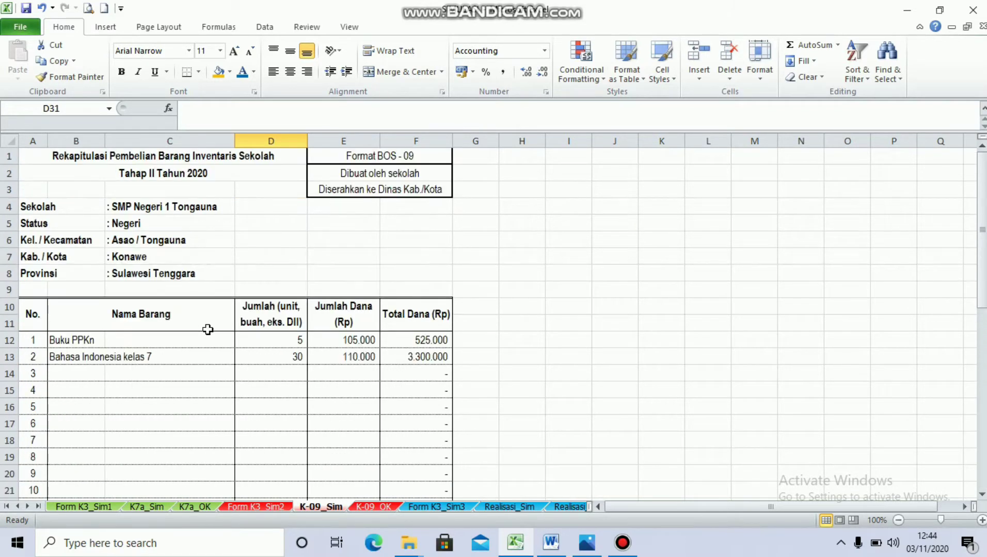
pyautogui.scroll(-2, 208, 330)
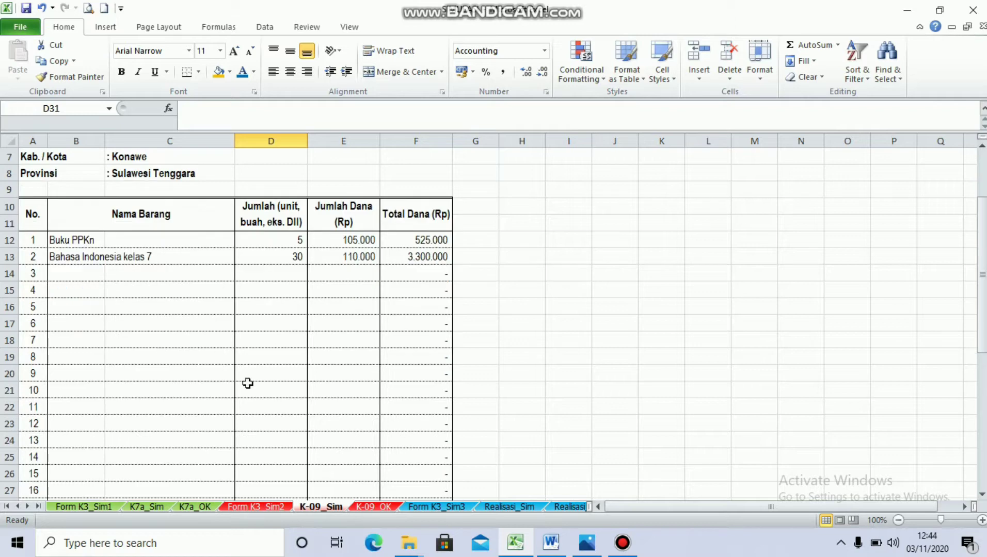
pyautogui.click(255, 506)
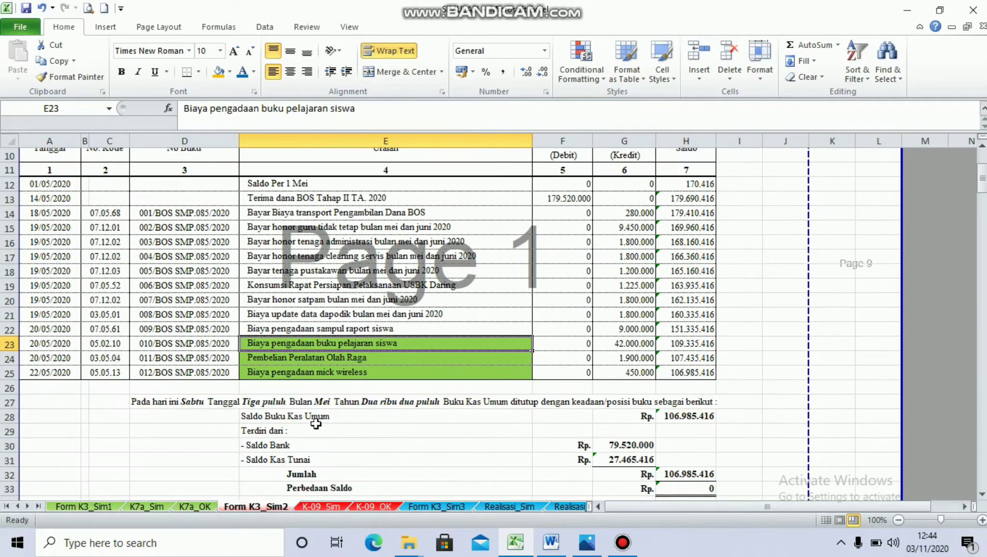
pyautogui.click(342, 361)
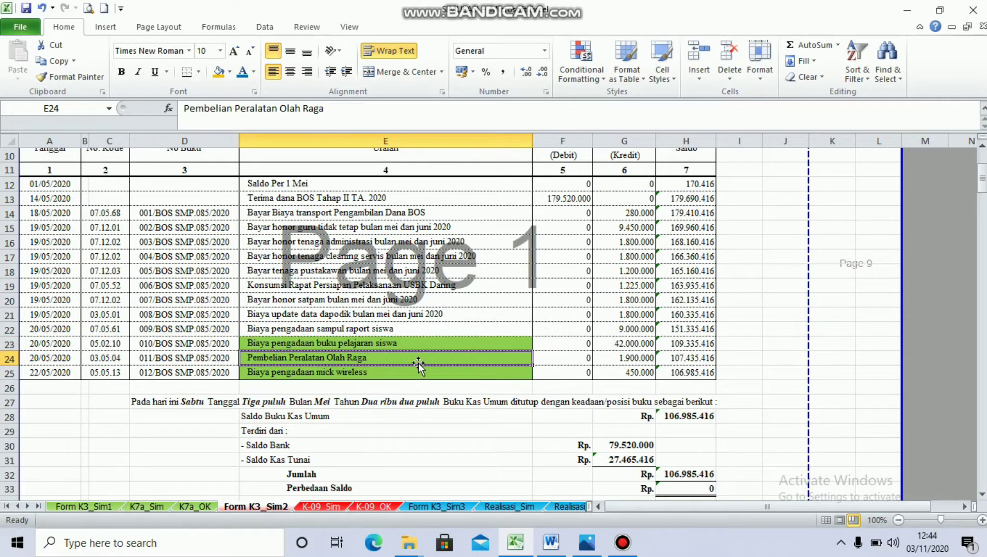
pyautogui.click(621, 360)
pyautogui.click(351, 356)
# - Fill in item row 3 of the K-09_Sim form with Nama Barang Bola Kaki, Jumlah 2 and Jumlah Dana 500.000
pyautogui.click(319, 507)
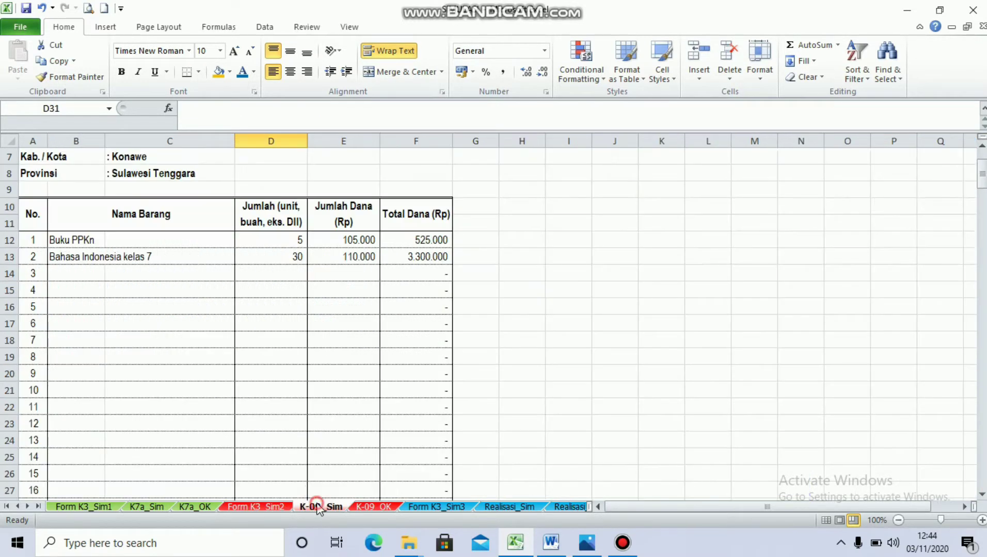
pyautogui.click(77, 273)
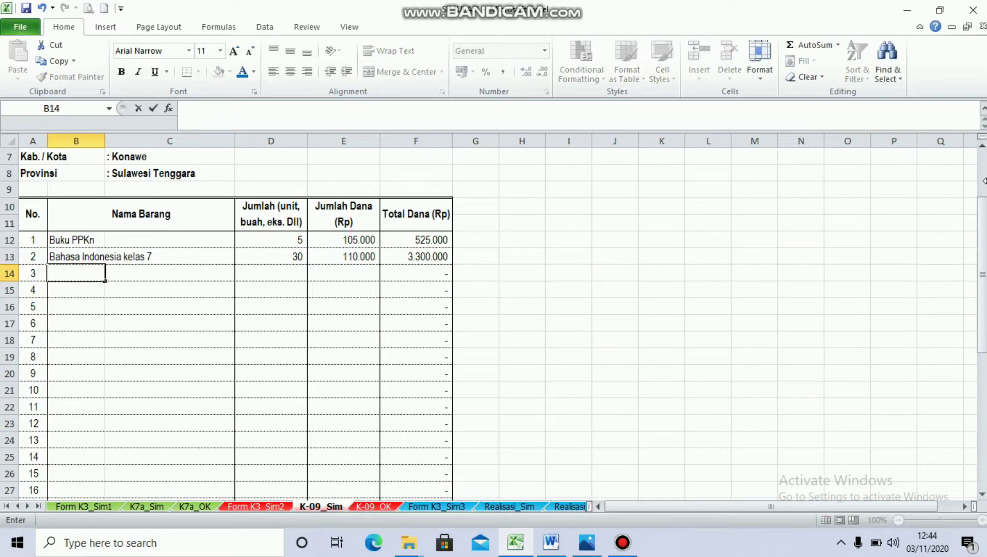
pyautogui.write('Bola Kaki')
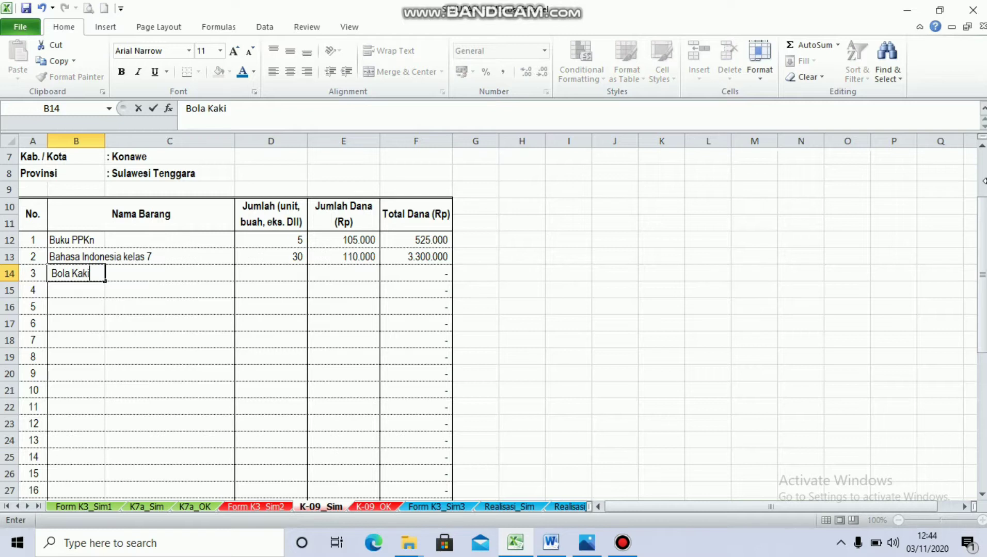
pyautogui.press('Tab')
pyautogui.press('Tab')
pyautogui.write('2')
pyautogui.press('Tab')
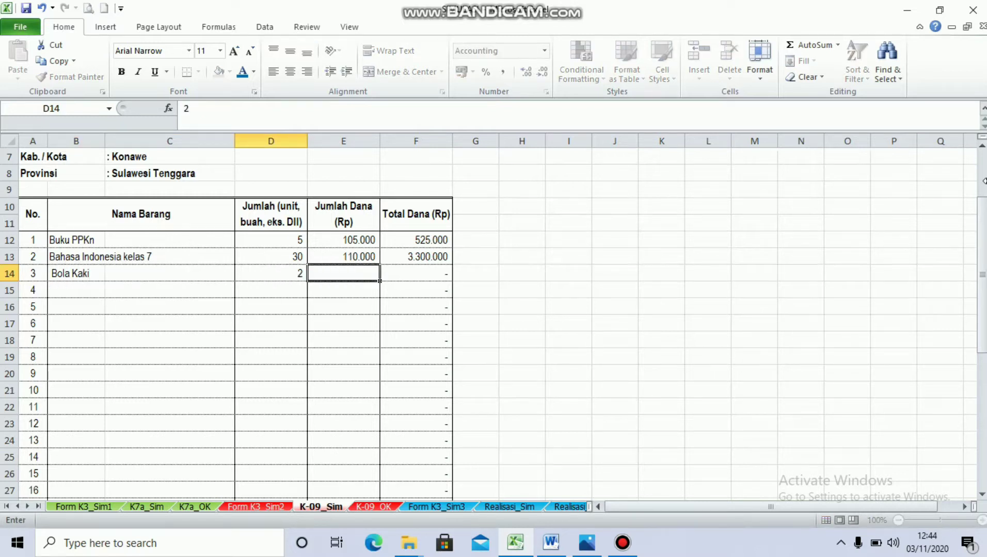
pyautogui.write('500000')
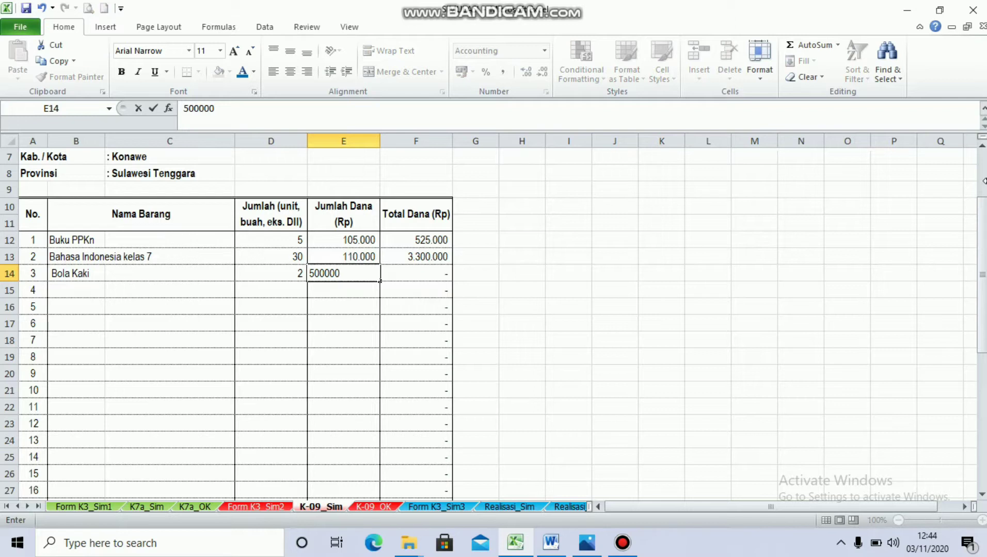
pyautogui.press('Return')
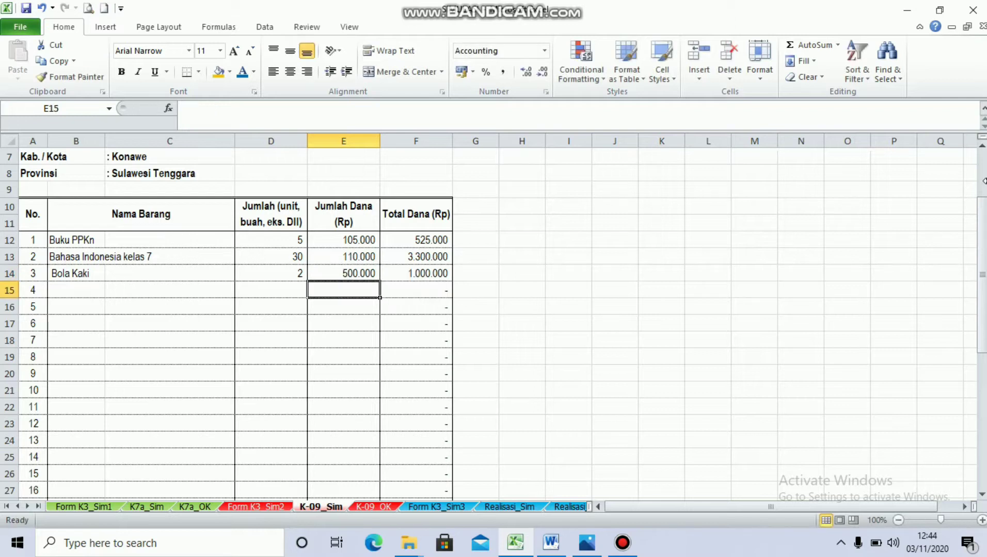
# - Fill in item row 4 of the K-09_Sim form with Nama Barang Bola Volly, Jumlah 2 and Jumlah Dana 450.000
pyautogui.press('Left')
pyautogui.press('Left')
pyautogui.press('Left')
pyautogui.write('B')
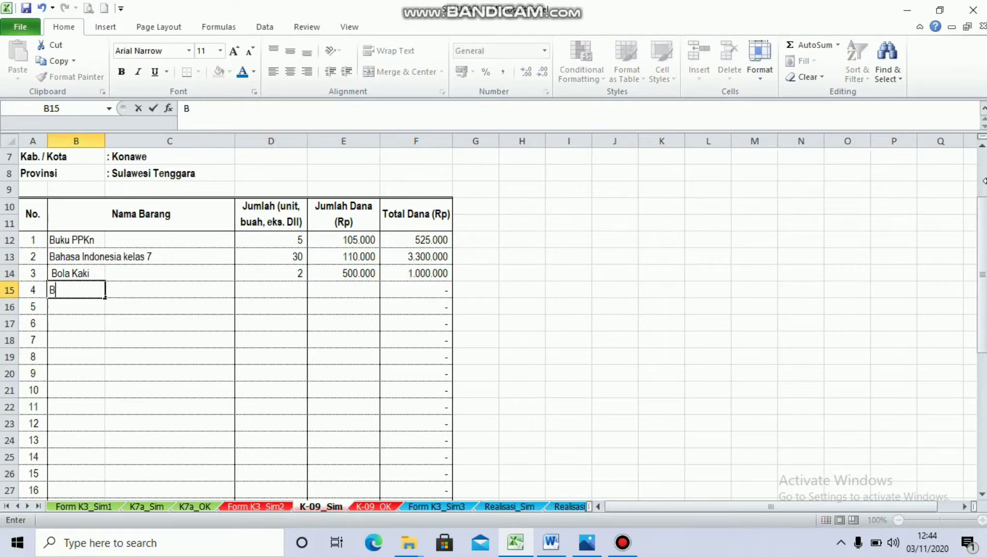
pyautogui.write('ola Volly')
pyautogui.press('Right')
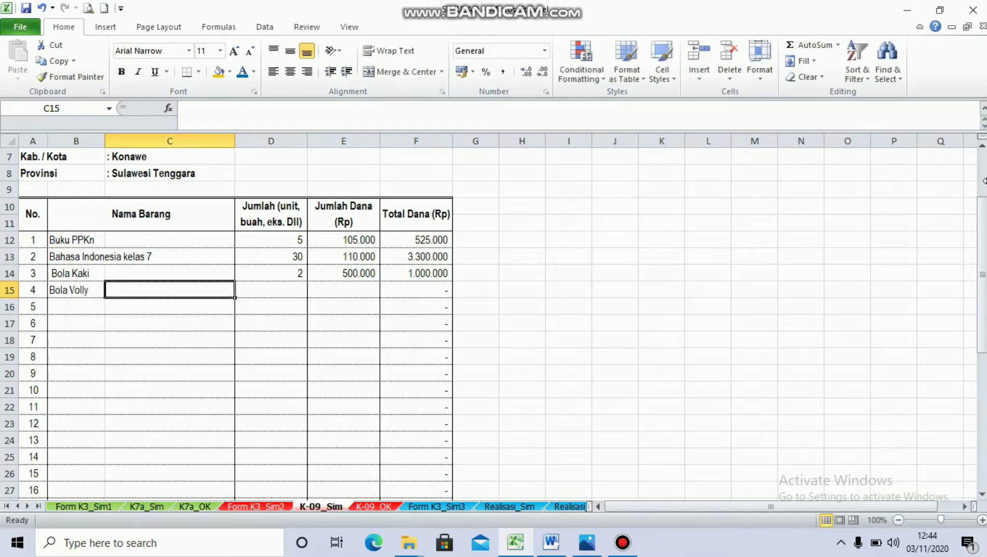
pyautogui.press('Right')
pyautogui.write('2')
pyautogui.press('Right')
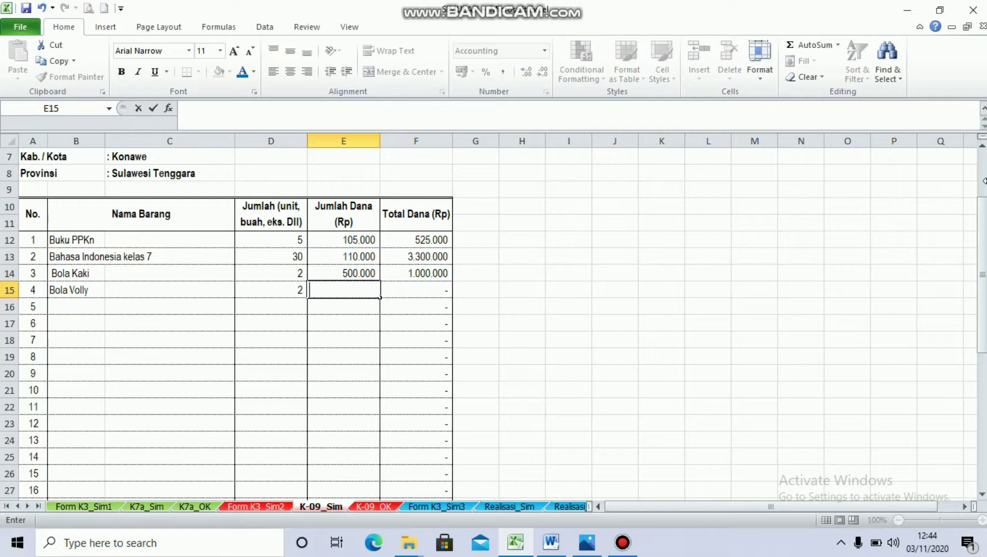
pyautogui.write('450.000')
pyautogui.press('Return')
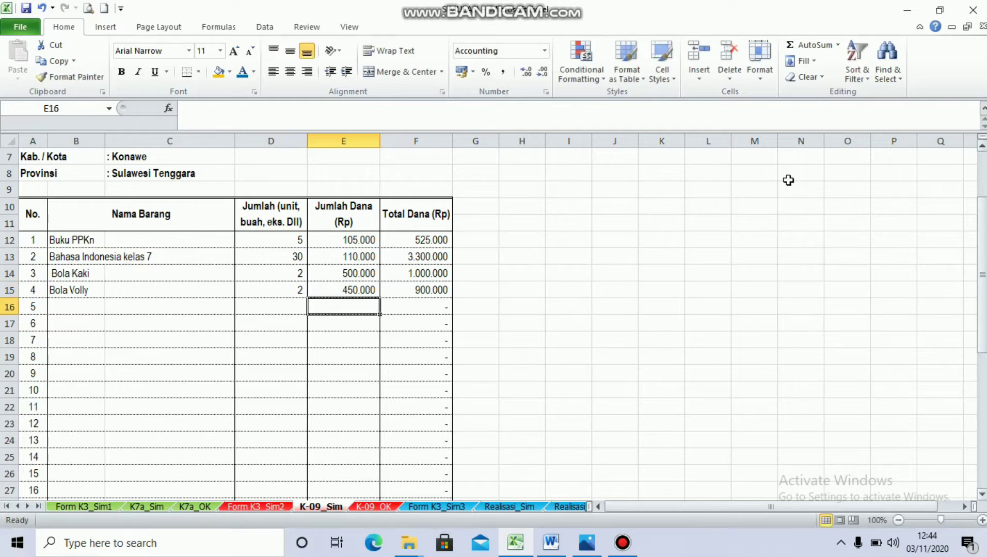
# - Check the mick wireless expense on Form K3_Sim2 and fill in K-09_Sim item row 5 with Mic Wirellas, Jumlah 1 and Jumlah Dana 450.000
pyautogui.click(259, 506)
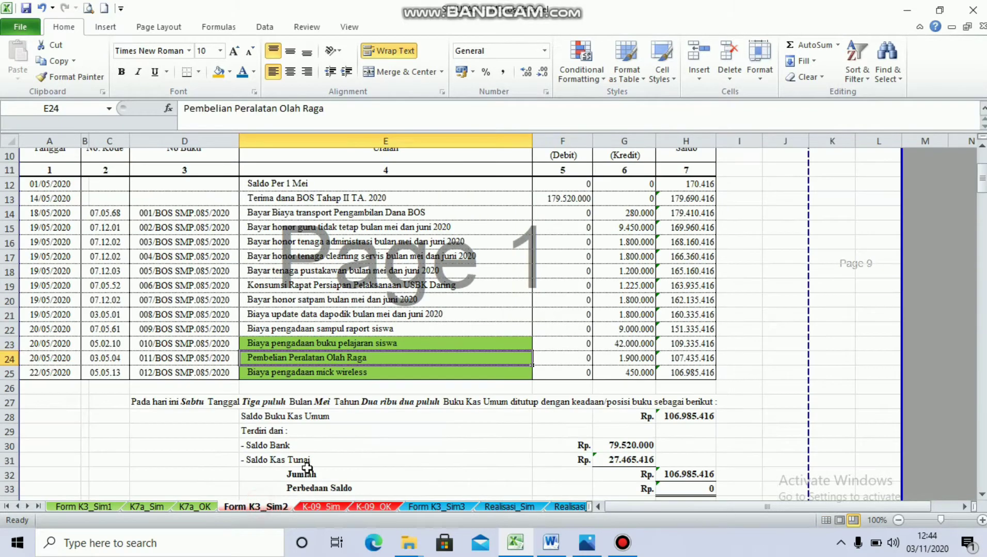
pyautogui.click(337, 377)
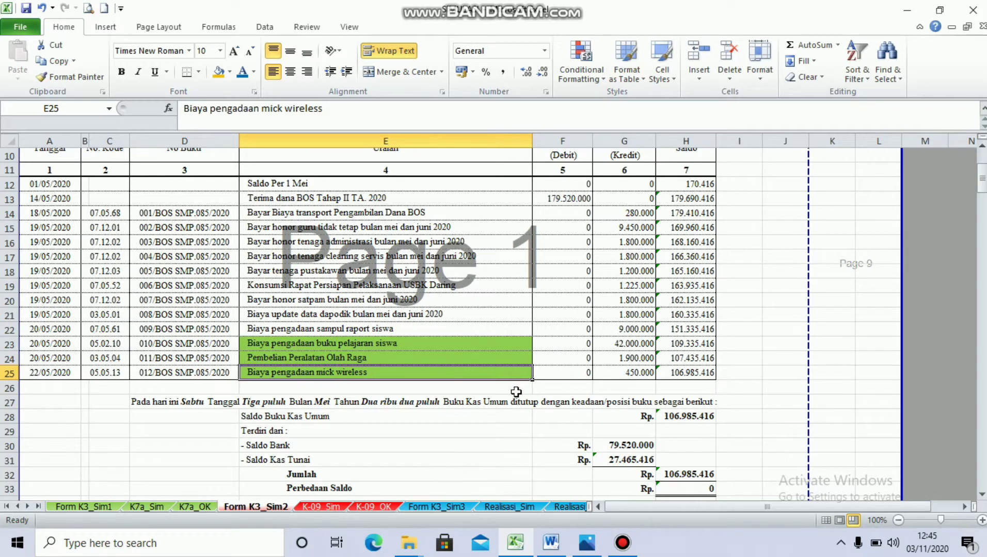
pyautogui.click(325, 507)
pyautogui.click(115, 307)
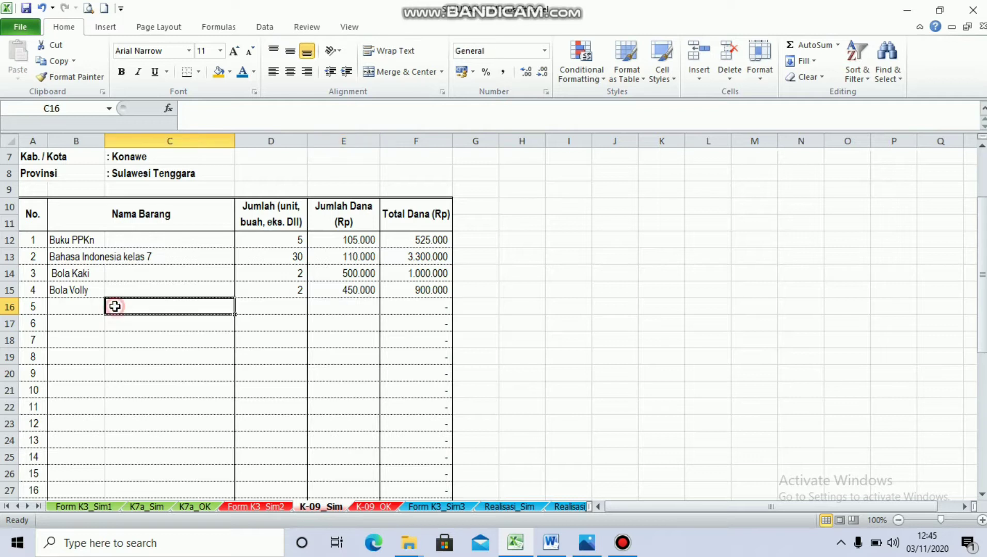
pyautogui.press('Left')
pyautogui.write('Mi')
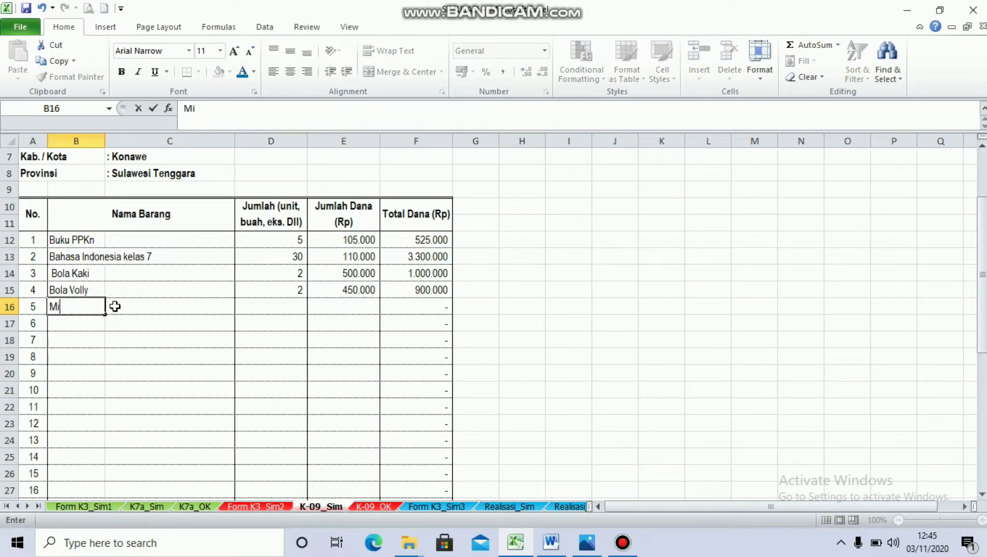
pyautogui.write('c Wirellas')
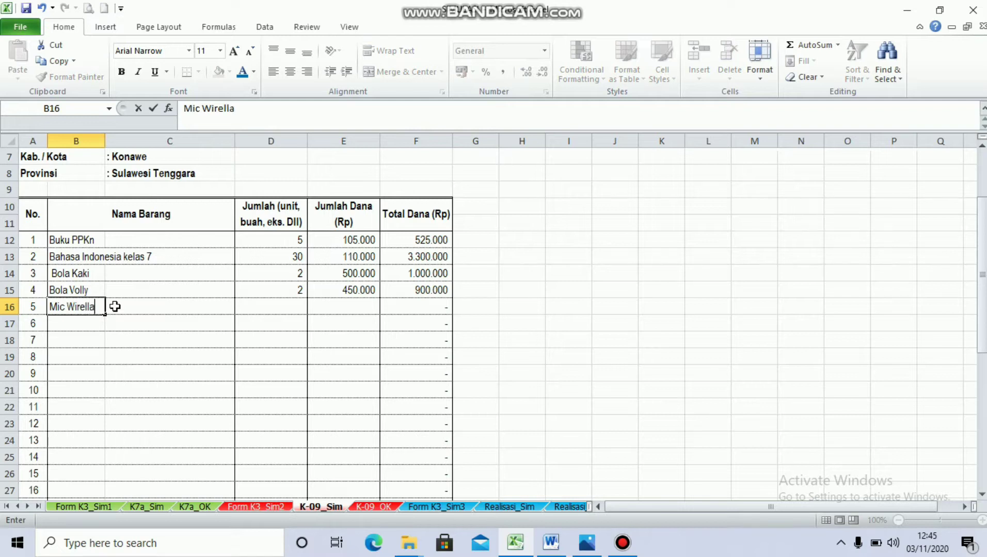
pyautogui.press('Tab')
pyautogui.press('Tab')
pyautogui.write('1')
pyautogui.press('Tab')
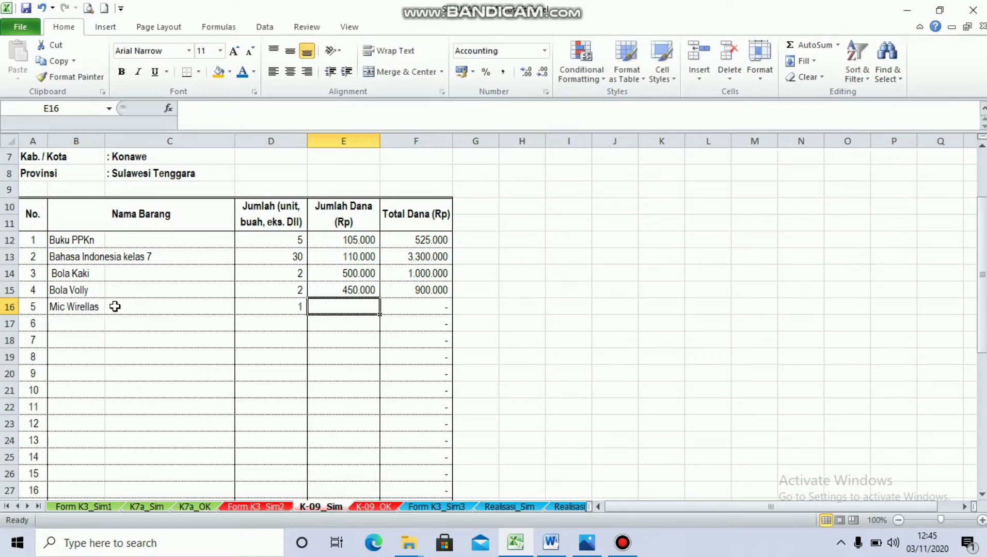
pyautogui.write('4500.000')
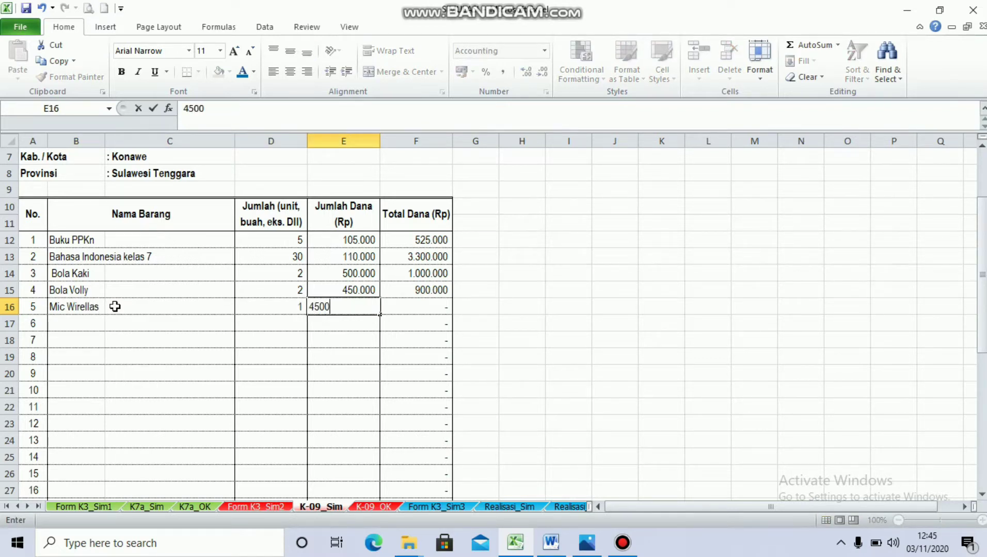
pyautogui.press('Return')
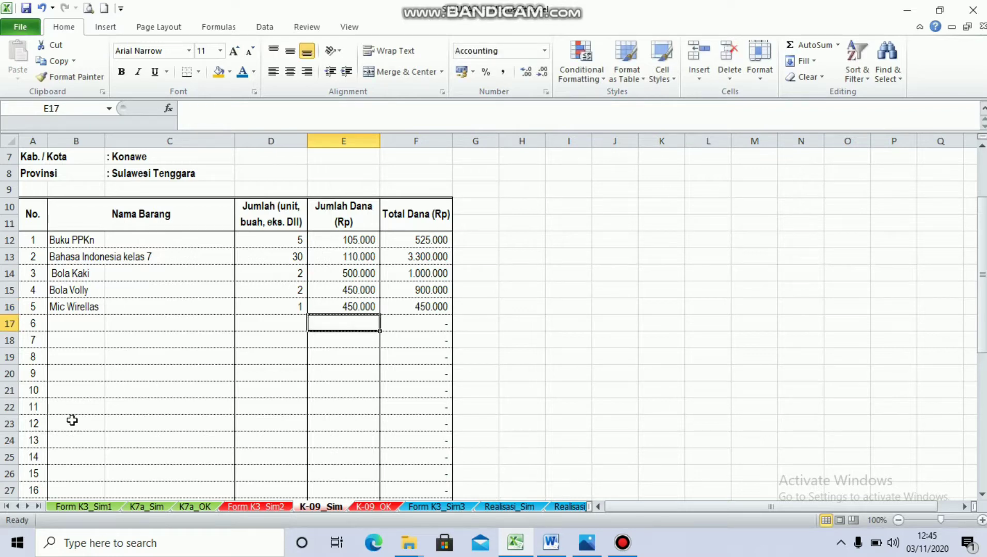
# - Review the Alat Kantor, Alat Rumah Tangga and Inventaris price thresholds in the Catatan (Klasifikasi) notes against the K-09_Sim items
pyautogui.scroll(-5, 160, 367)
pyautogui.scroll(-2, 159, 368)
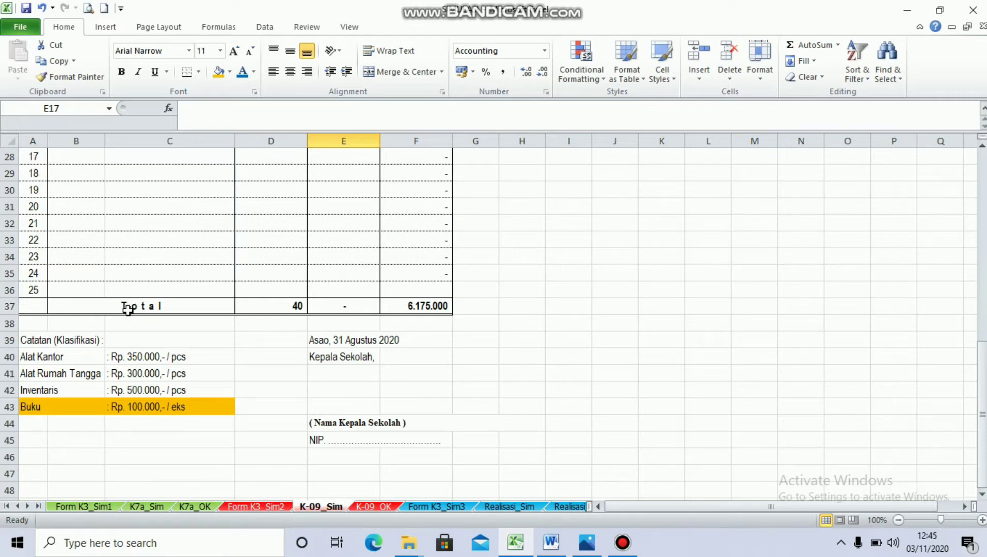
pyautogui.click(67, 360)
pyautogui.click(133, 360)
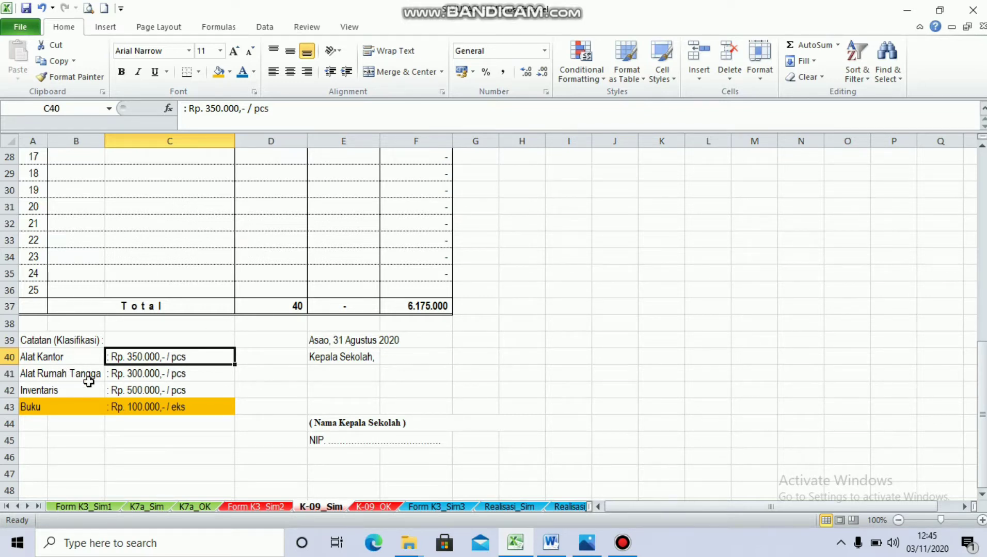
pyautogui.click(138, 376)
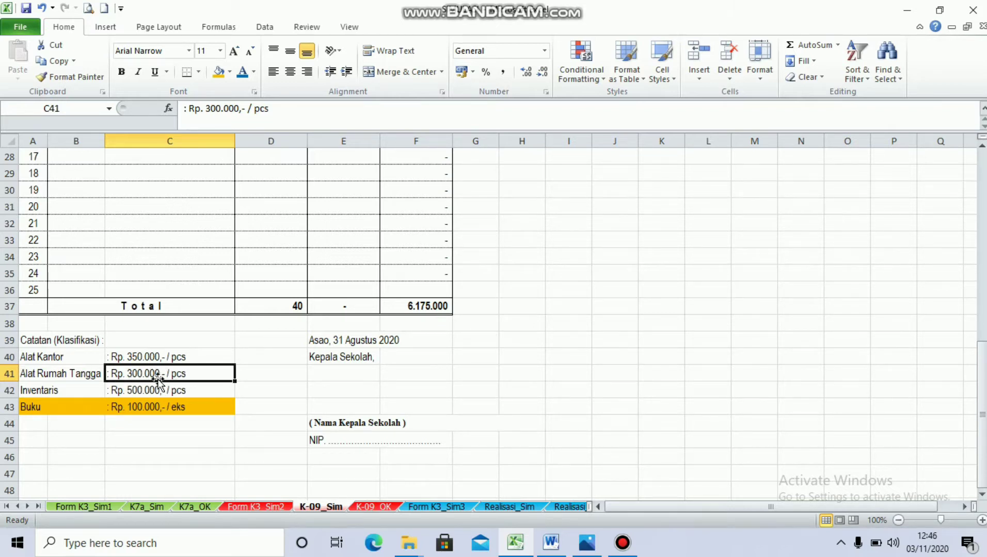
pyautogui.click(47, 374)
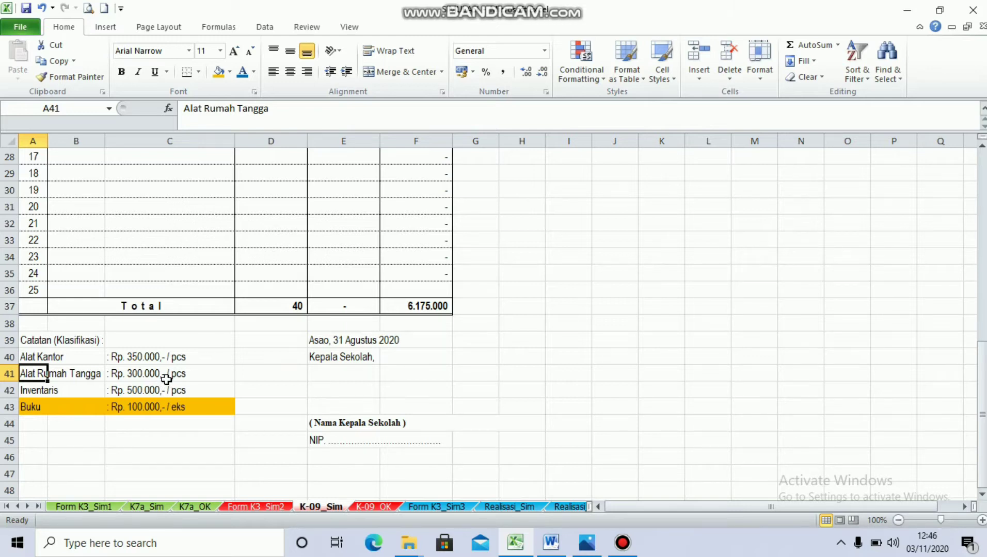
pyautogui.click(143, 374)
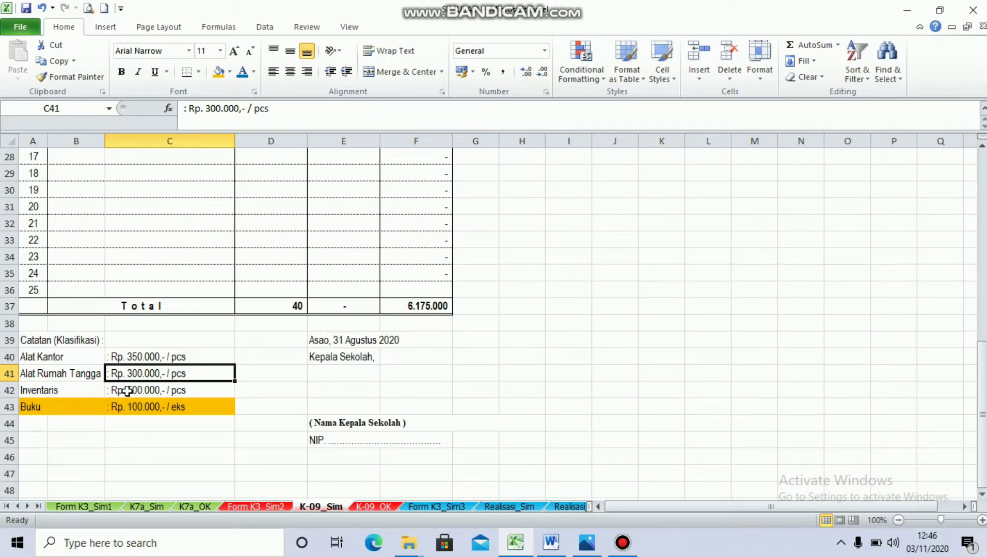
pyautogui.click(73, 392)
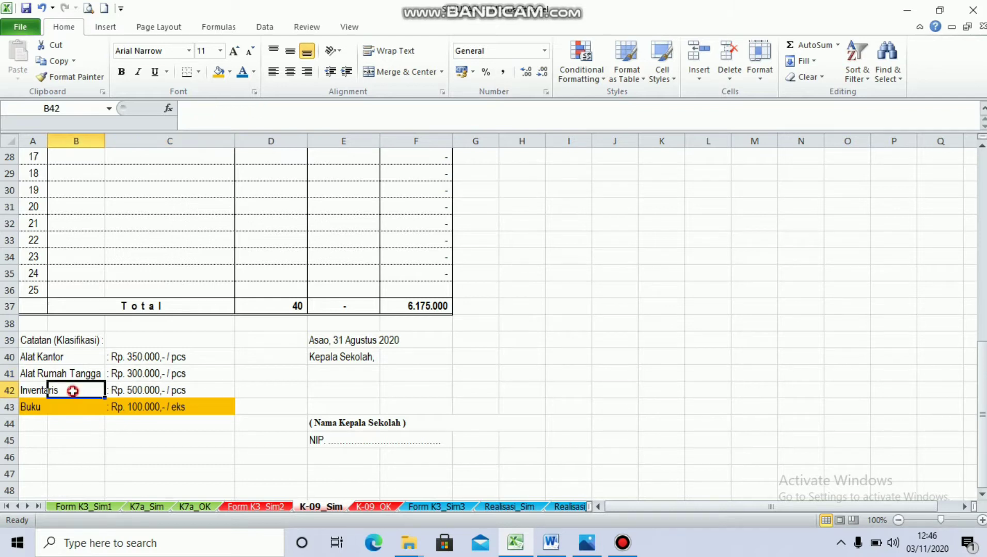
pyautogui.click(135, 391)
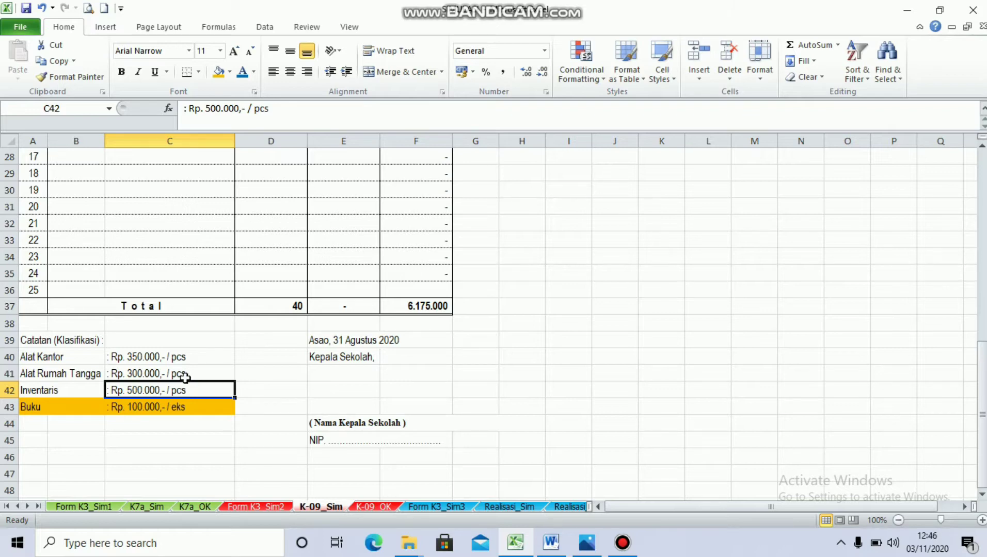
pyautogui.scroll(9, 185, 378)
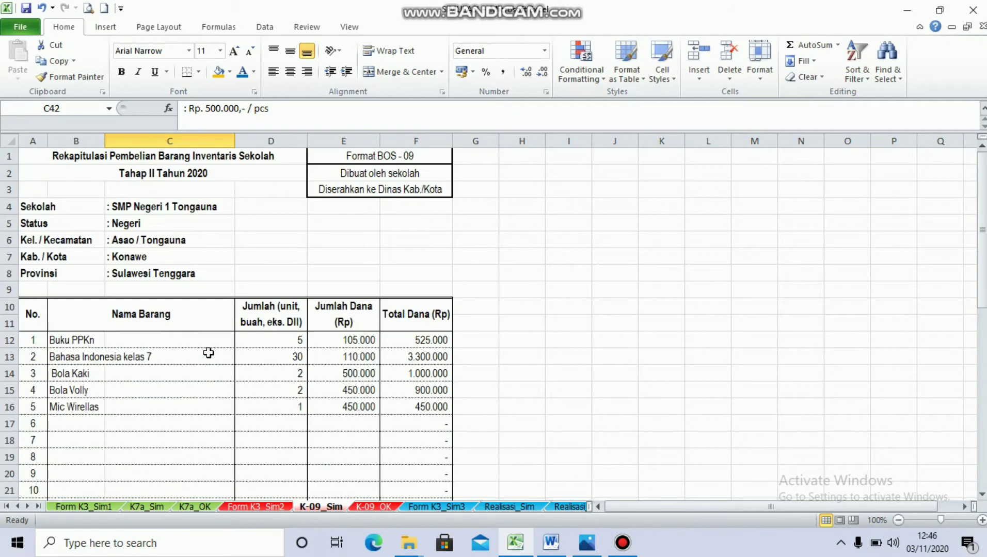
pyautogui.click(188, 413)
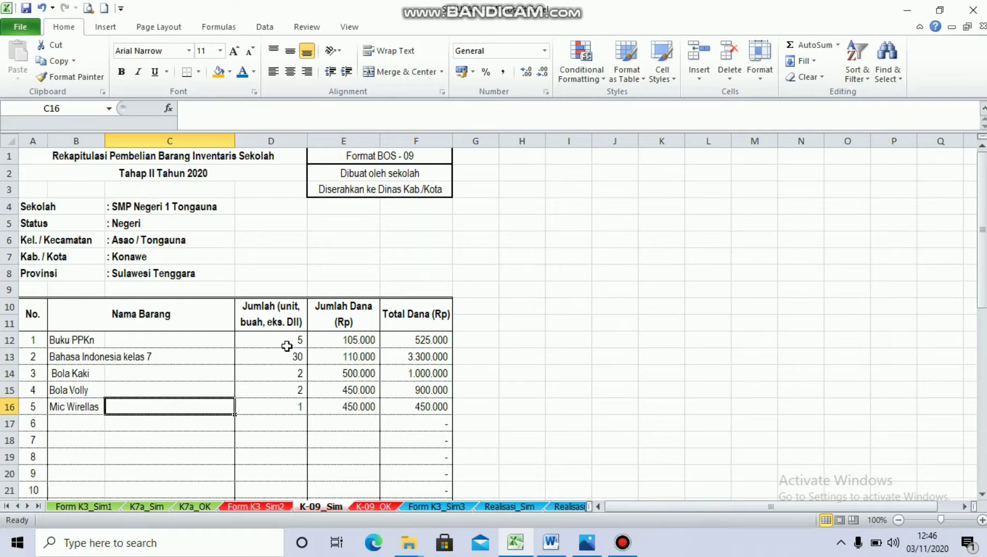
# - Look through the completed K-09_OK inventory recapitulation, from its header and item list down to the total and classification notes
pyautogui.click(371, 506)
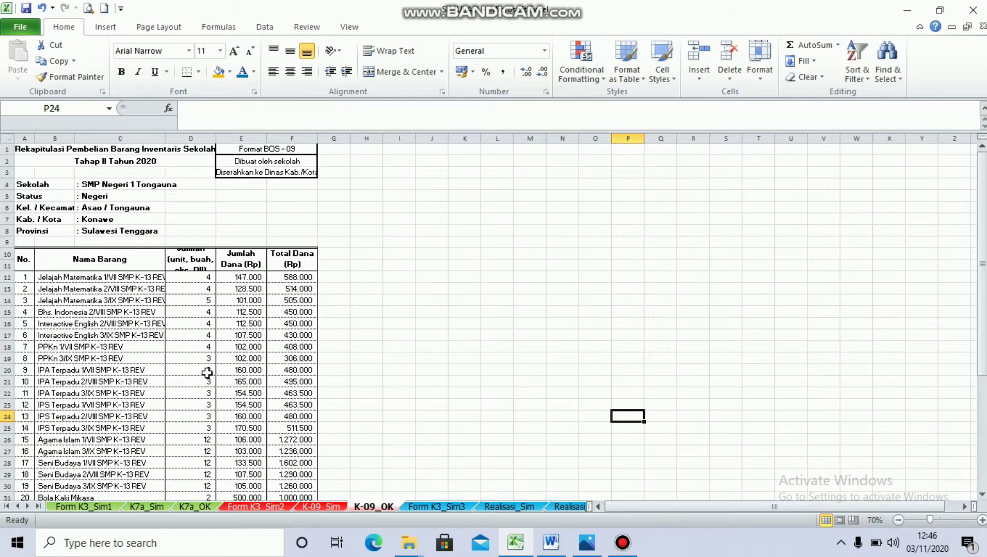
pyautogui.scroll(3, 207, 373)
pyautogui.scroll(2, 201, 372)
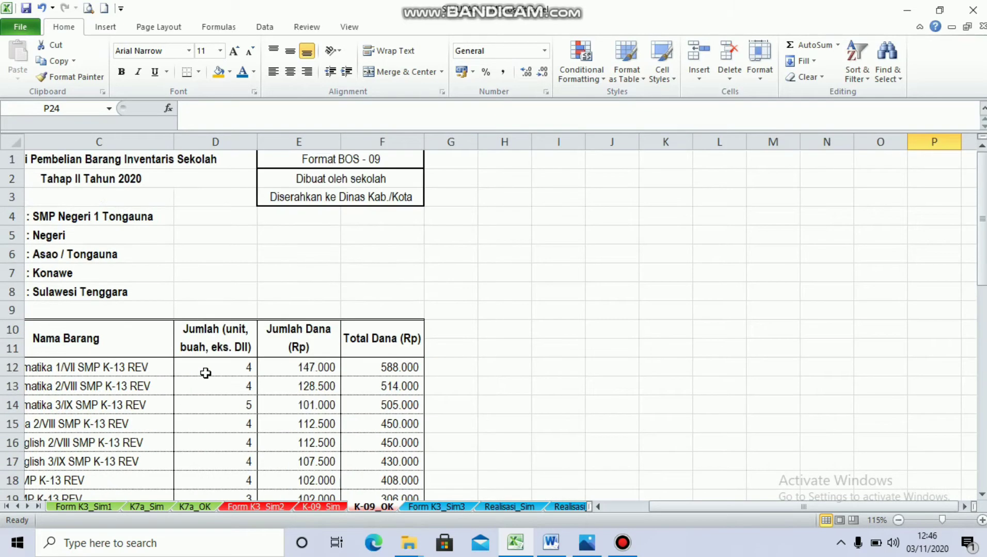
pyautogui.click(796, 507)
pyautogui.moveTo(797, 508); pyautogui.dragTo(654, 509)
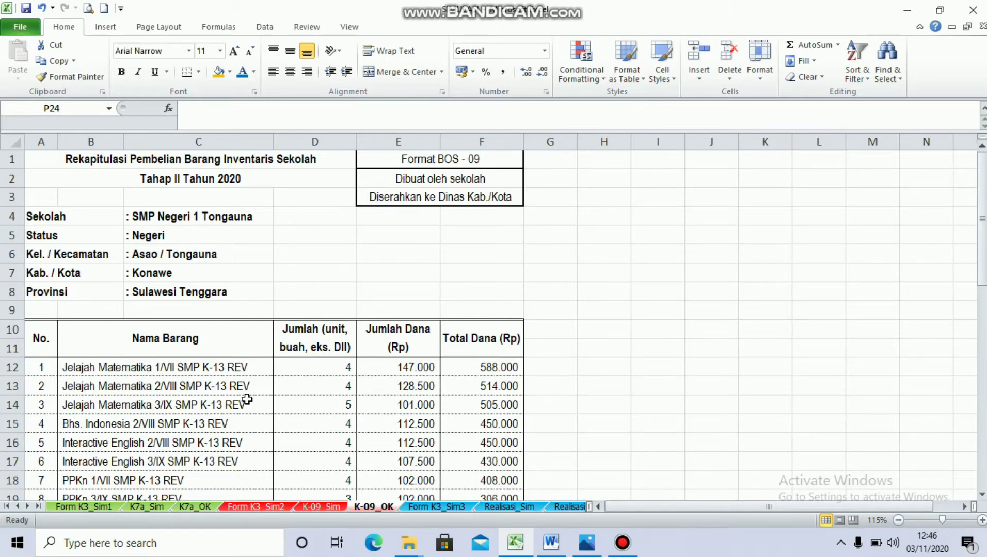
pyautogui.scroll(-6, 246, 401)
pyautogui.scroll(-5, 252, 398)
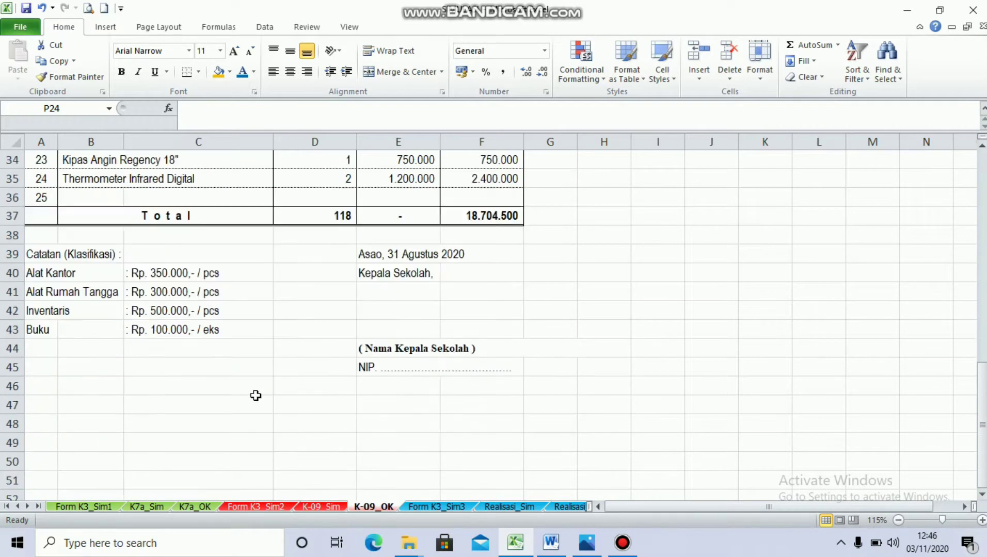
pyautogui.scroll(11, 253, 396)
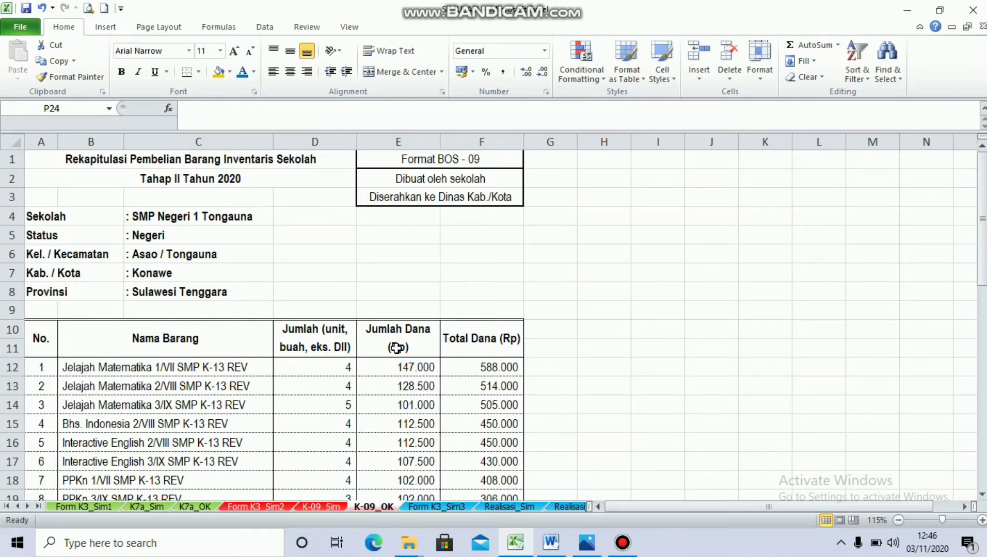
# - Examine how Total Dana is calculated from Jumlah and Jumlah Dana in item row 2 of K-09_OK, and check the Total row
pyautogui.click(402, 394)
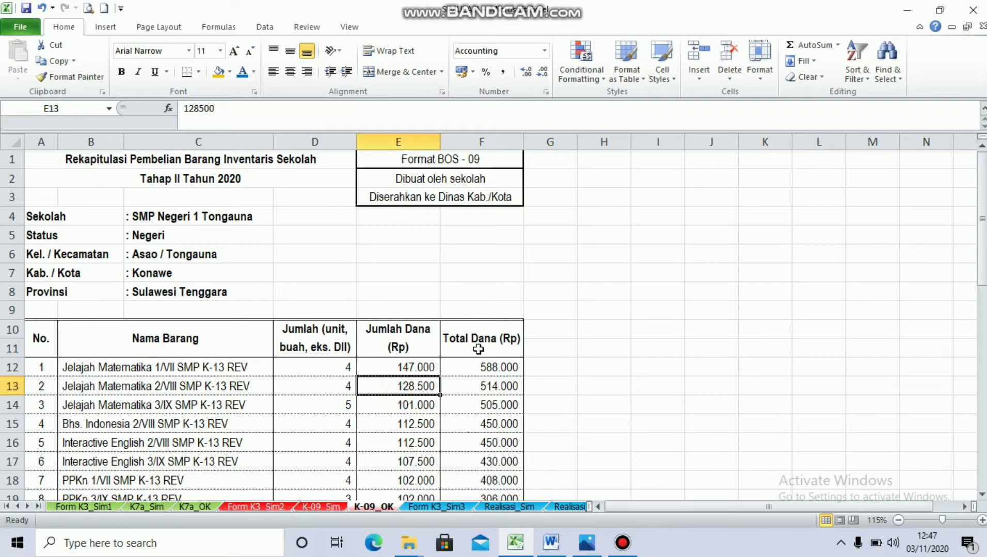
pyautogui.click(479, 382)
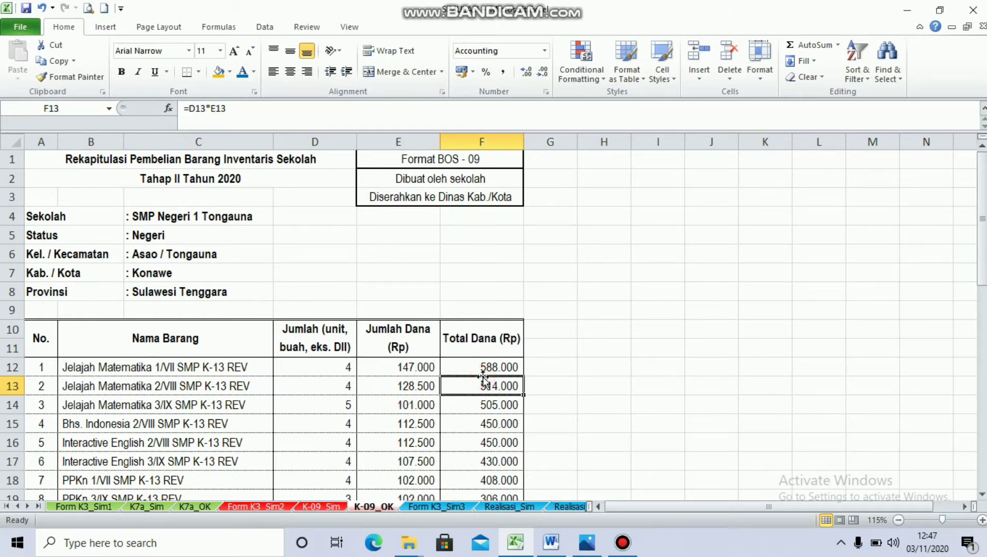
pyautogui.click(318, 379)
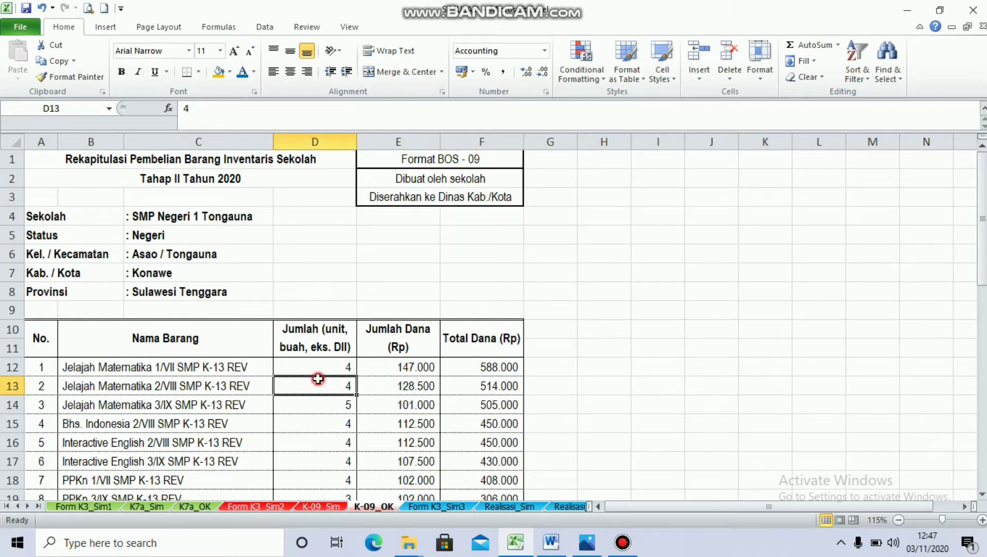
pyautogui.click(396, 387)
pyautogui.click(478, 388)
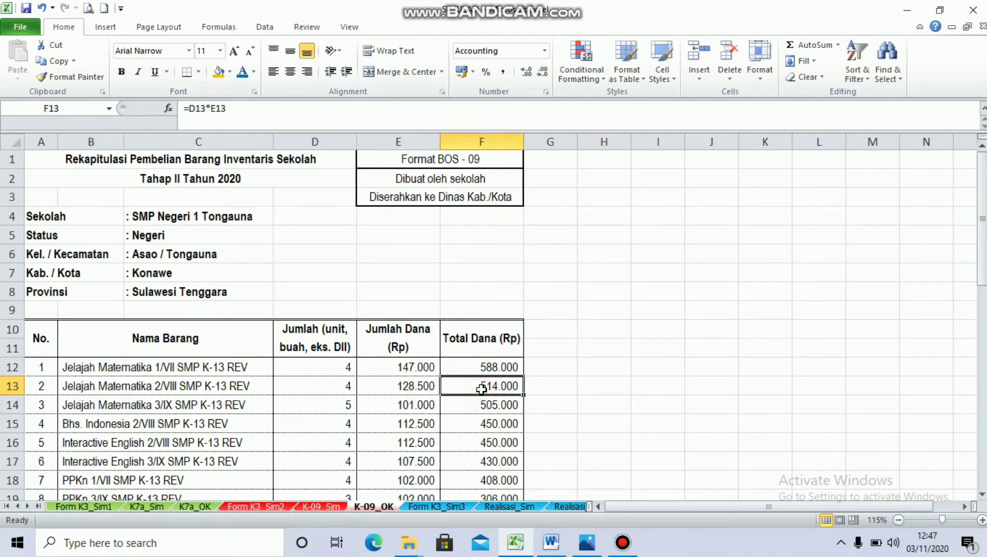
pyautogui.scroll(-10, 479, 390)
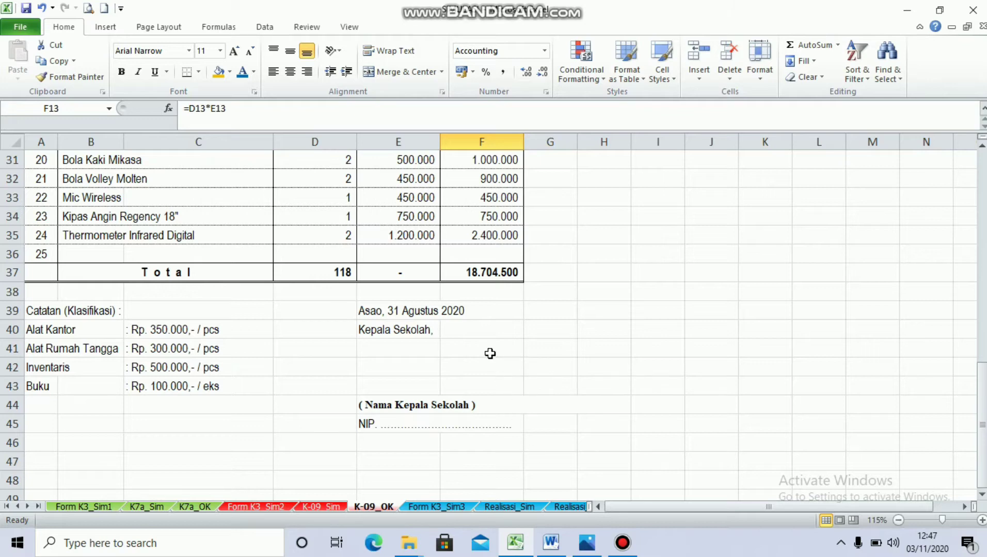
pyautogui.click(347, 367)
pyautogui.scroll(10, 357, 367)
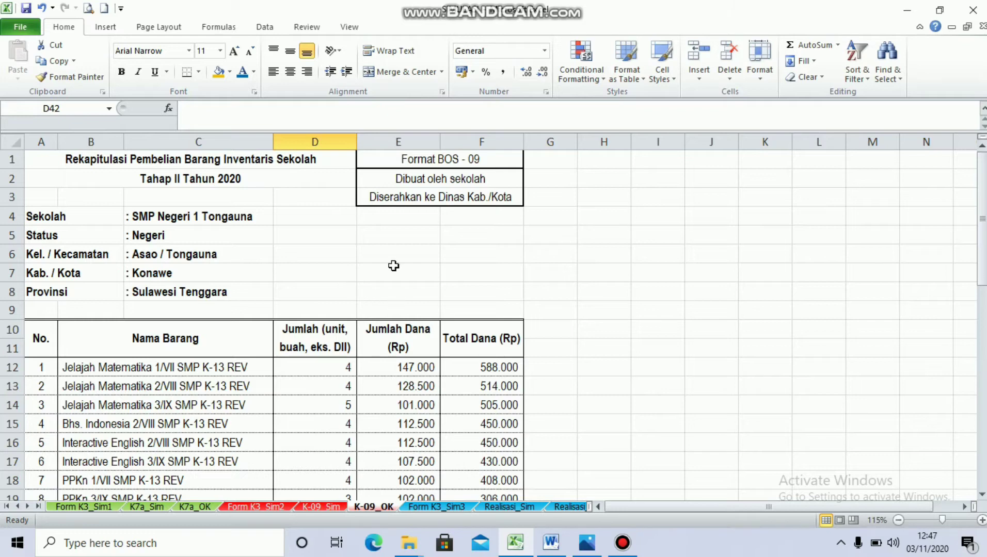
# - Review the Form K3_Sim3 expenses and the Belanja Pegawai, Belanja Barang dan Jasa and Belanja Modal sections of the Realisasi_Sim recapitulation
pyautogui.click(456, 507)
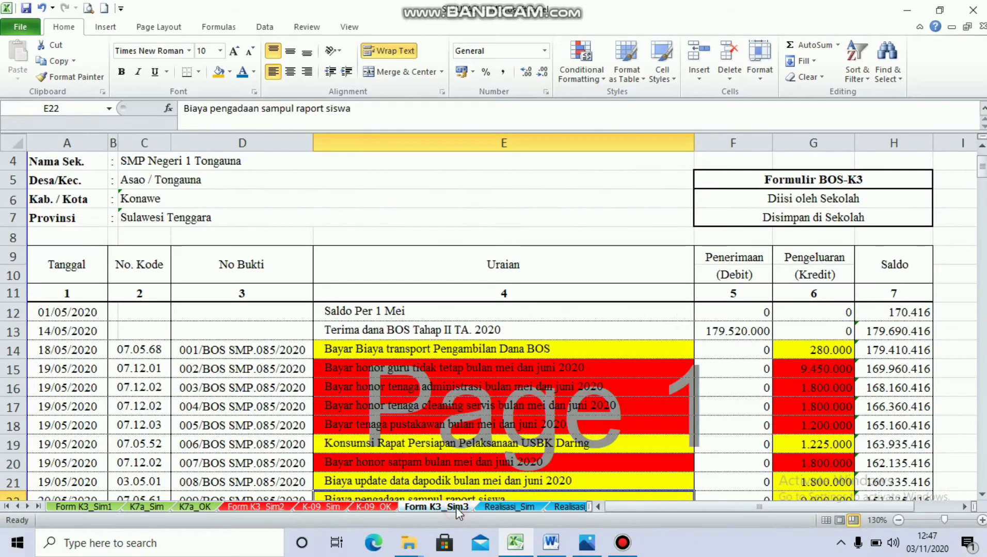
pyautogui.click(502, 505)
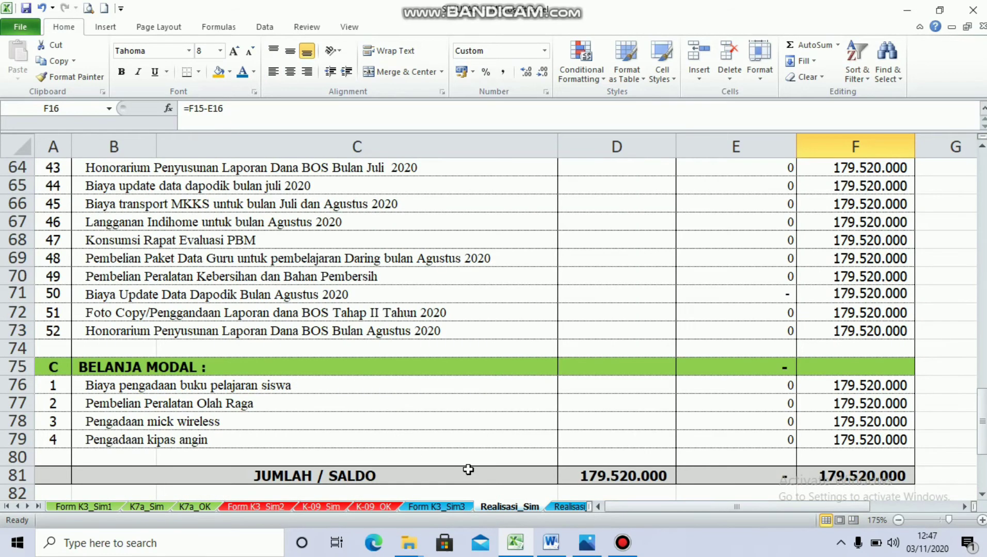
pyautogui.scroll(18, 468, 469)
pyautogui.scroll(-3, 468, 469)
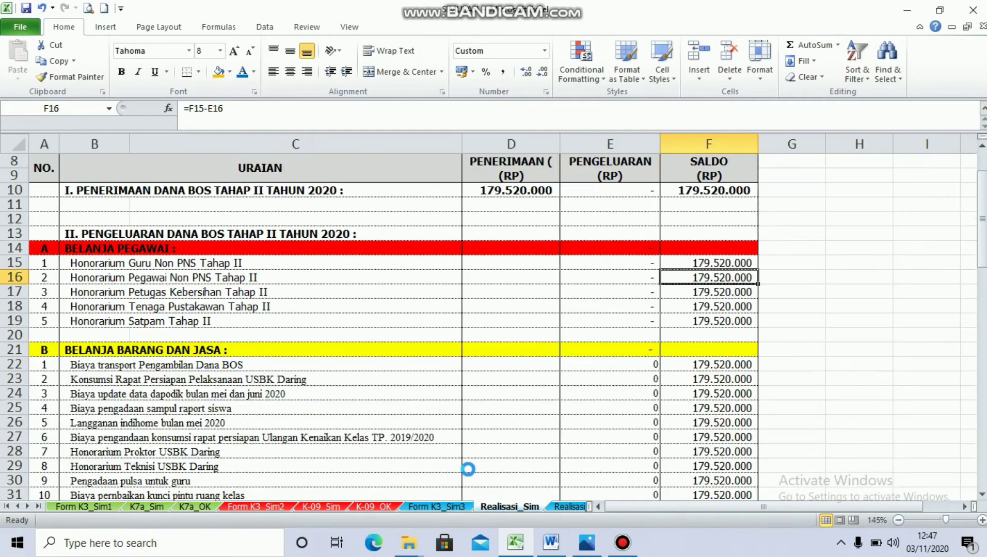
pyautogui.scroll(3, 468, 469)
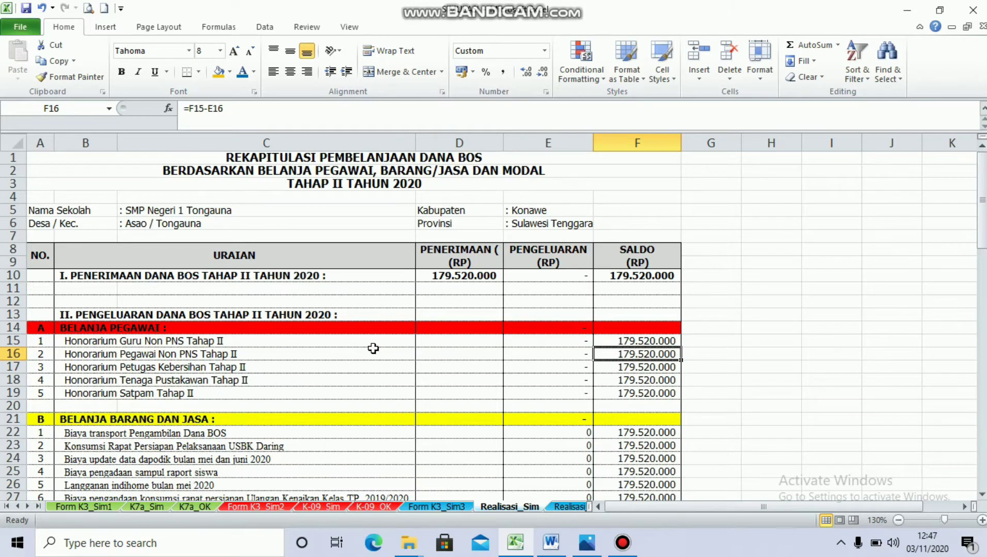
pyautogui.scroll(-5, 369, 358)
pyautogui.scroll(5, 368, 358)
pyautogui.scroll(-2, 369, 358)
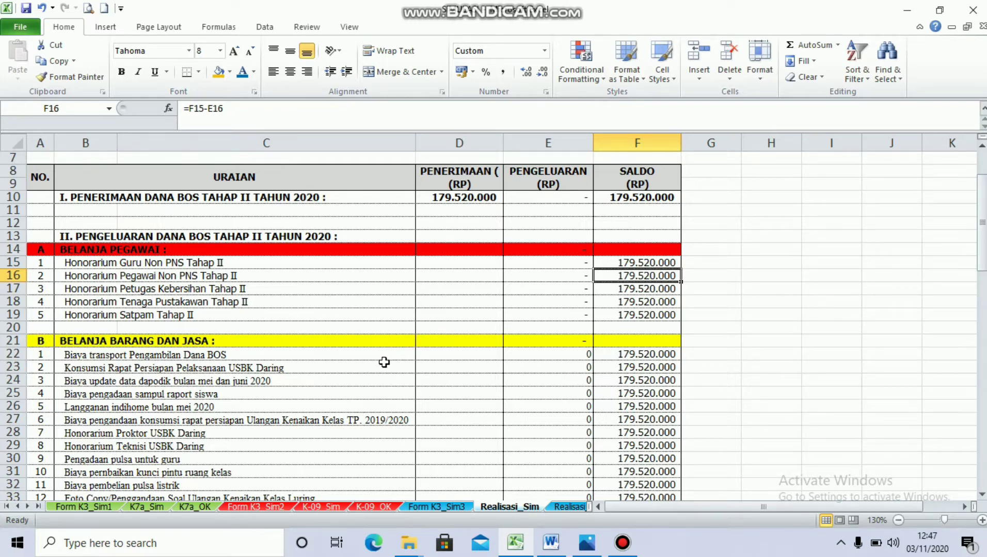
pyautogui.scroll(-18, 384, 362)
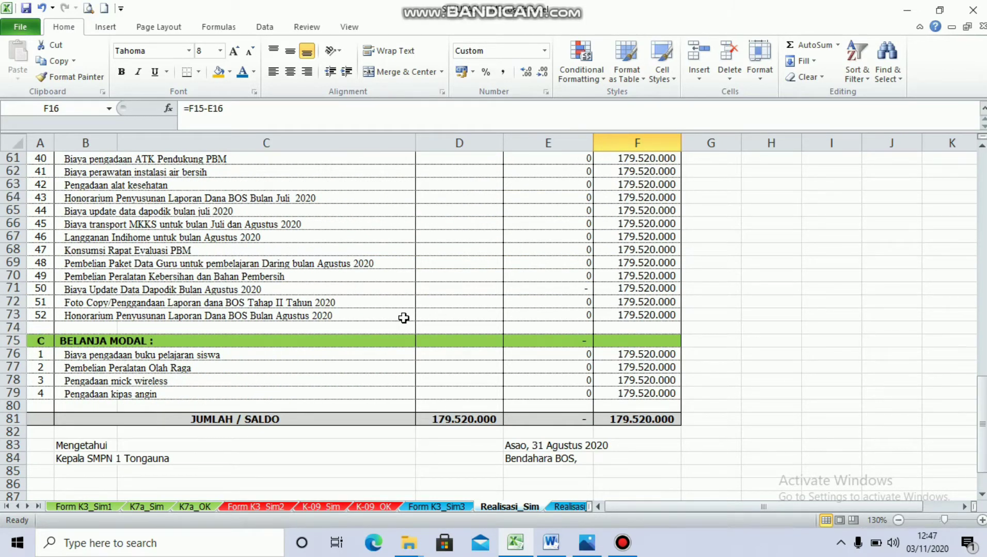
pyautogui.scroll(20, 404, 318)
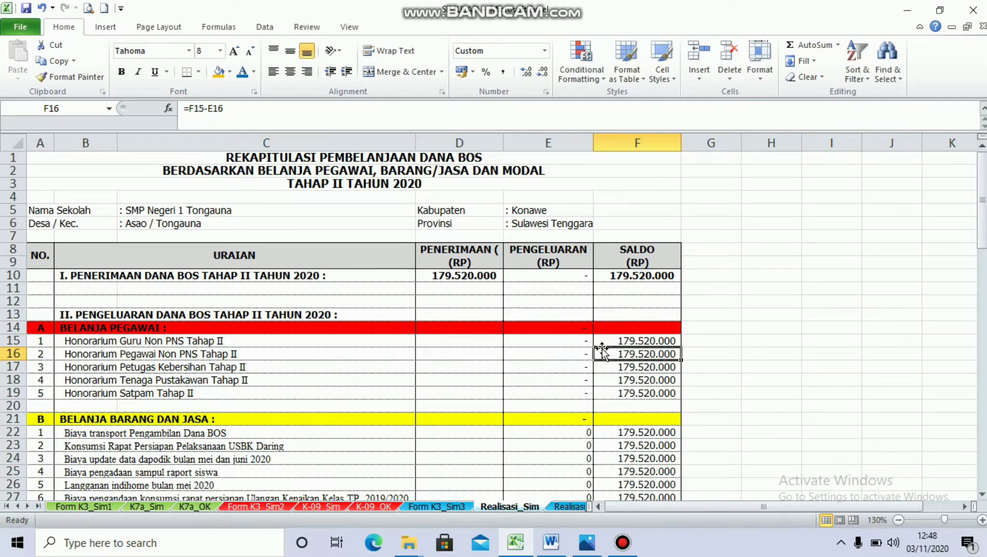
# - Inspect the formulas behind the Belanja Pegawai Saldo values and the Belanja Pegawai and Belanja Barang dan Jasa expenditure subtotals in Realisasi_Sim
pyautogui.click(641, 341)
pyautogui.moveTo(642, 341); pyautogui.dragTo(640, 393)
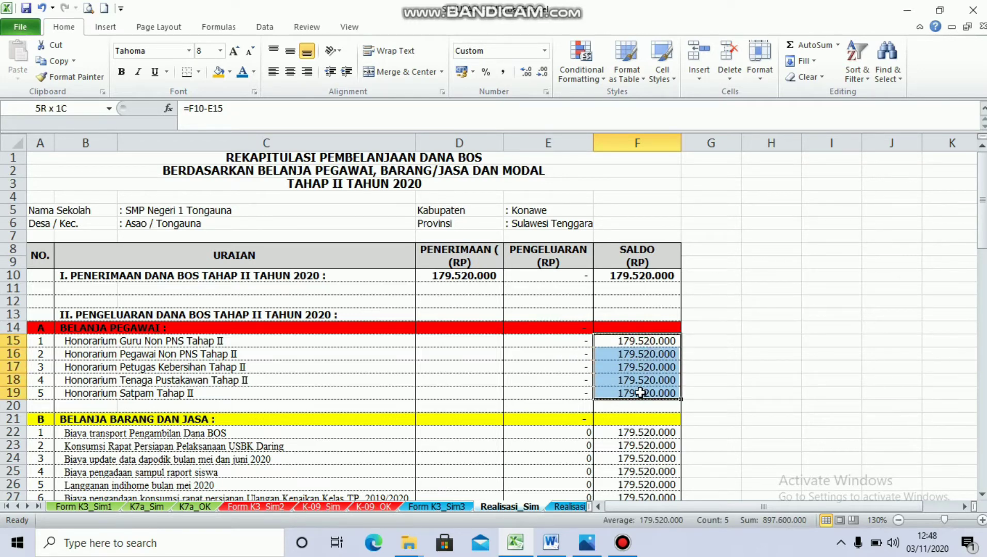
pyautogui.click(545, 353)
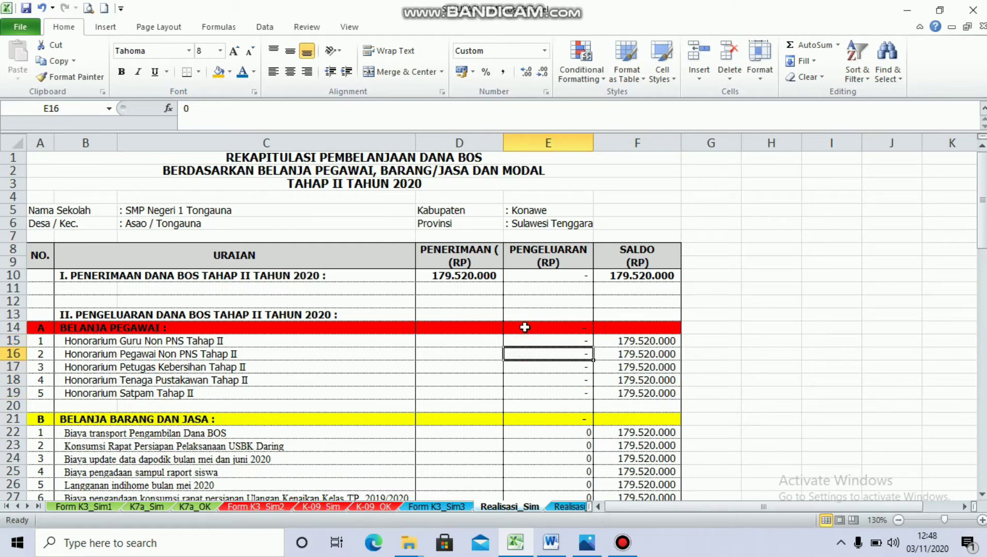
pyautogui.click(525, 327)
pyautogui.hotkey('ctrl', 'c')
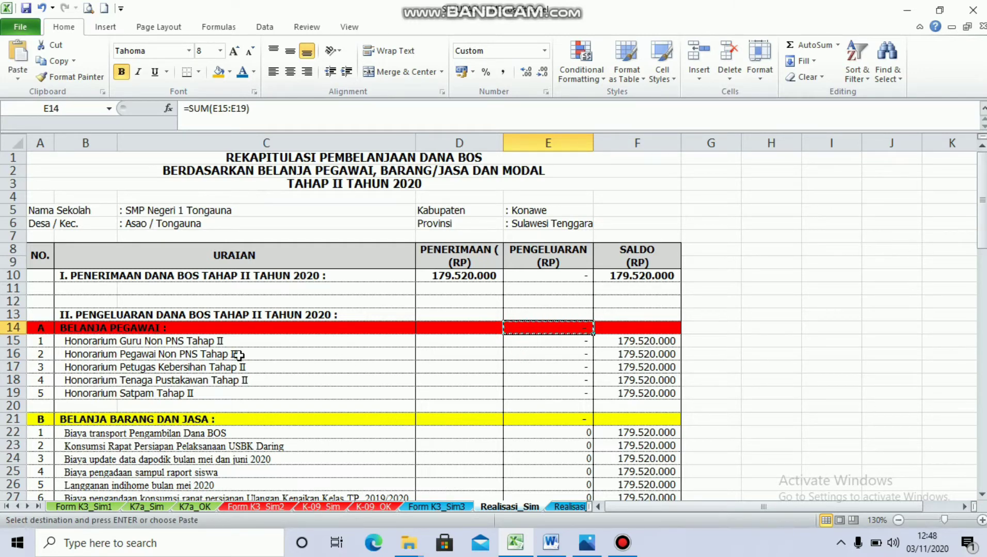
pyautogui.click(545, 417)
pyautogui.hotkey('ctrl', 'c')
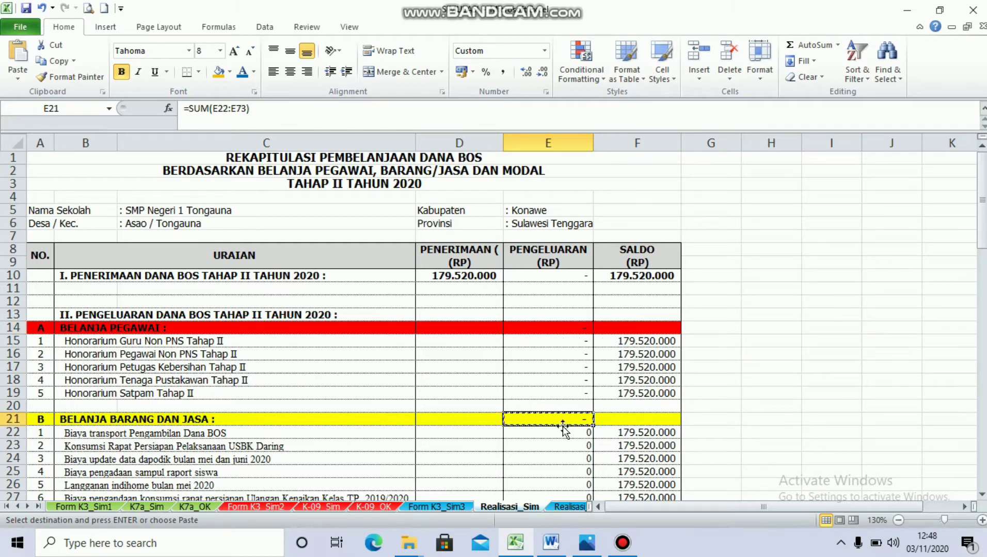
# - Check the Belanja Modal subtotal formula and the Pengeluaran entries it sums, and recheck the Belanja Barang dan Jasa subtotal
pyautogui.scroll(-2, 566, 430)
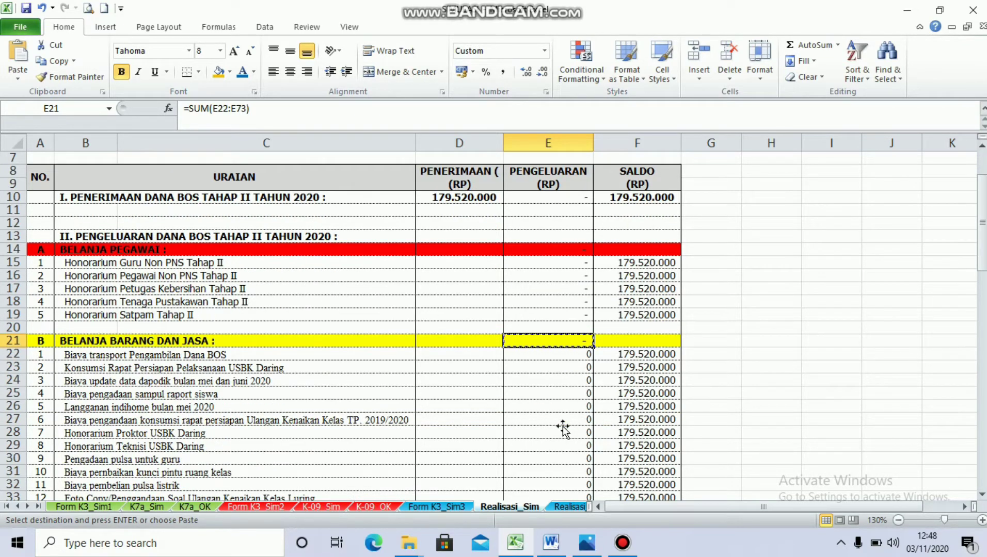
pyautogui.scroll(-12, 563, 428)
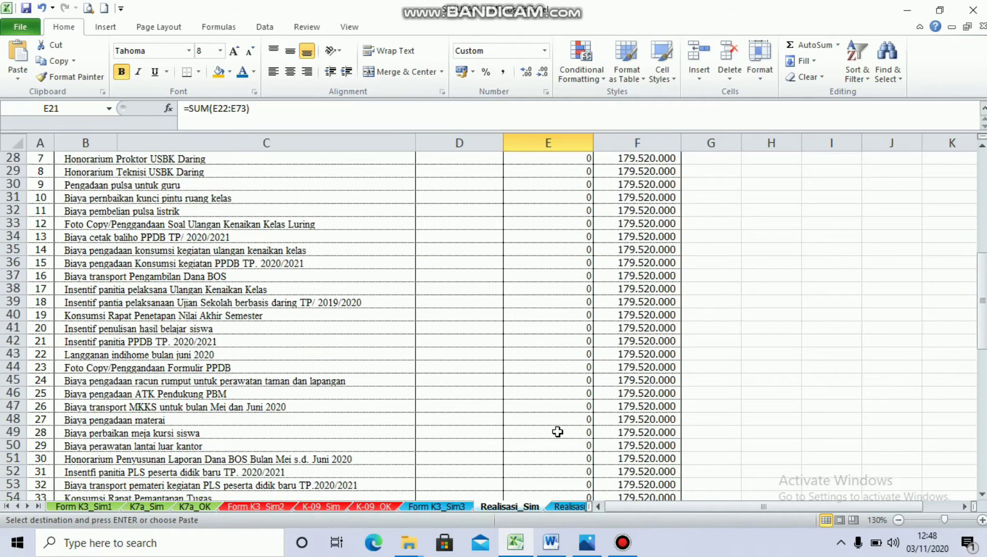
pyautogui.scroll(-5, 549, 438)
pyautogui.click(550, 380)
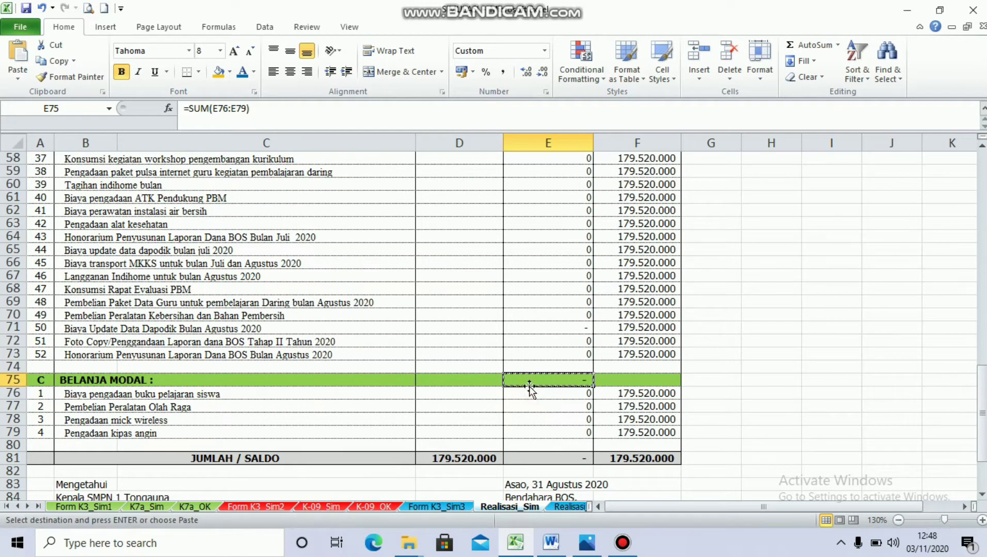
pyautogui.click(538, 402)
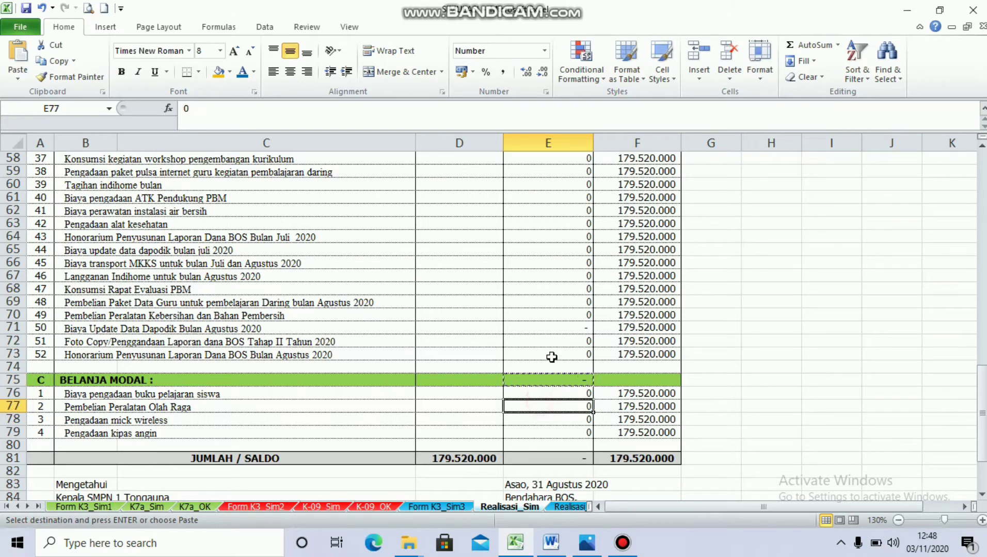
pyautogui.click(555, 312)
pyautogui.scroll(3, 544, 250)
pyautogui.click(545, 263)
pyautogui.scroll(11, 544, 262)
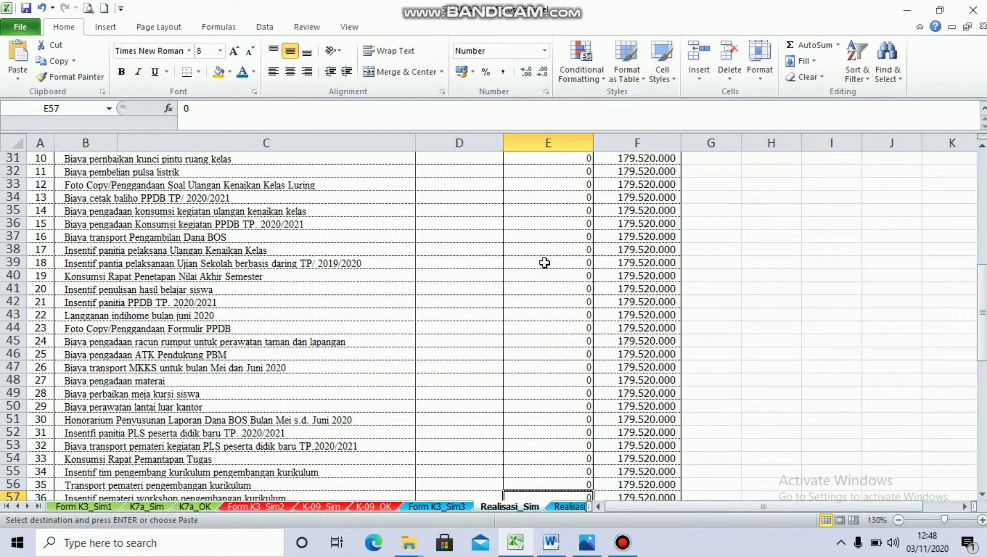
pyautogui.click(550, 228)
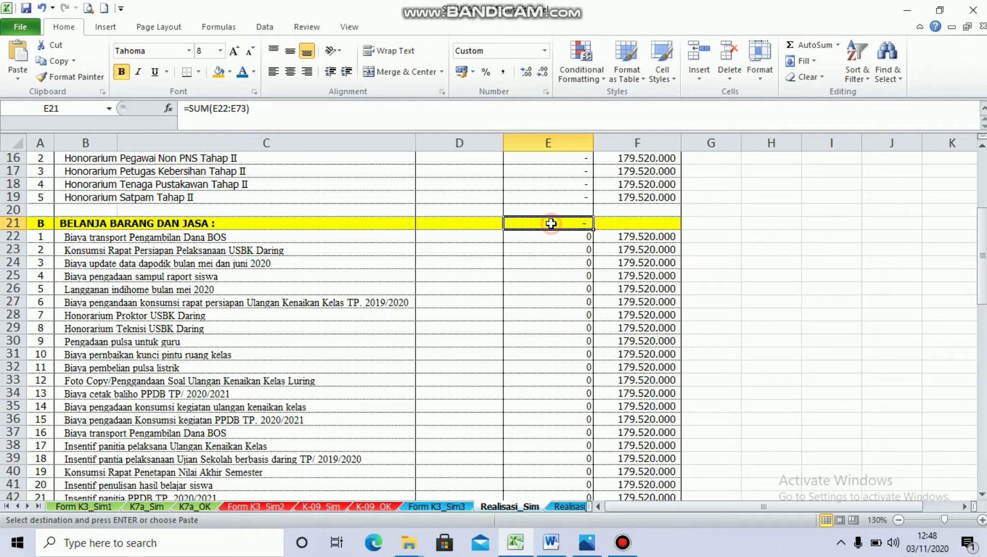
pyautogui.scroll(5, 551, 225)
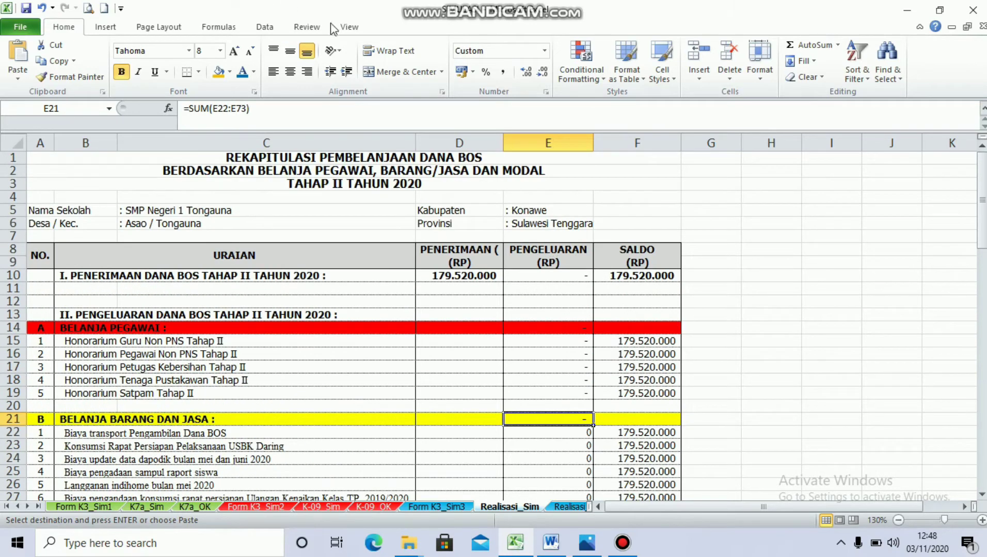
# - Review the May expenses on Form K3_Sim3 and how their red, yellow and green highlighting groups them by expenditure type
pyautogui.click(450, 508)
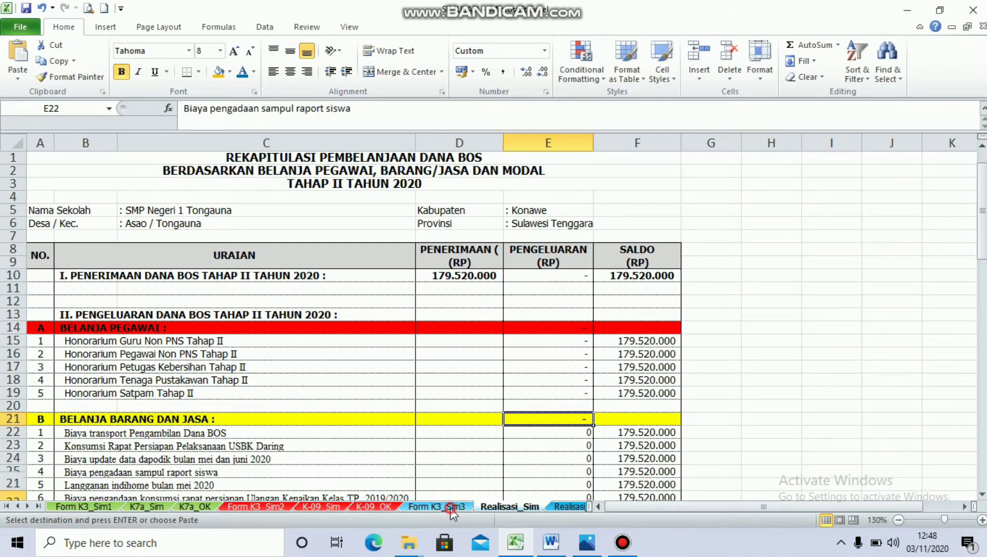
pyautogui.scroll(-4, 470, 412)
pyautogui.scroll(3, 469, 411)
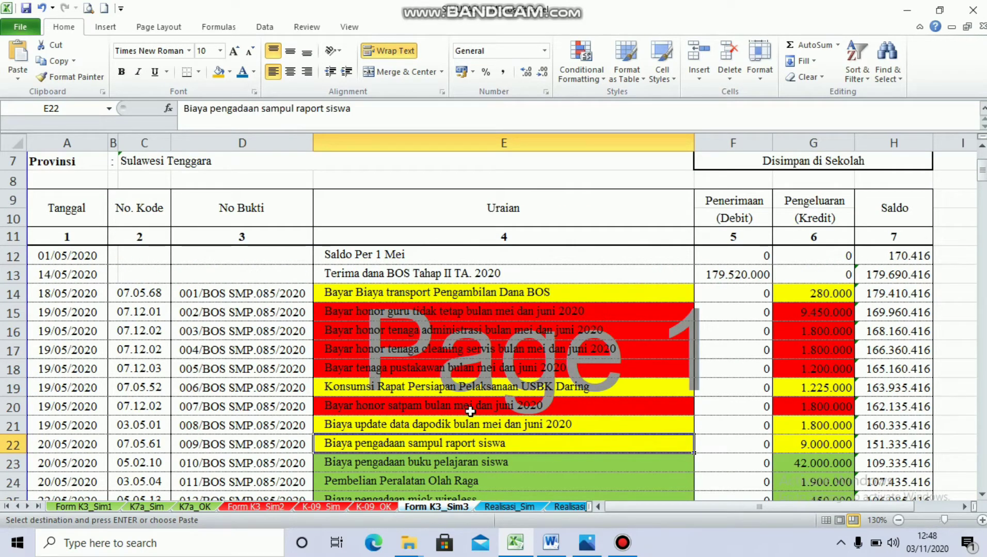
pyautogui.scroll(-2, 470, 411)
pyautogui.scroll(2, 467, 418)
pyautogui.scroll(-3, 438, 458)
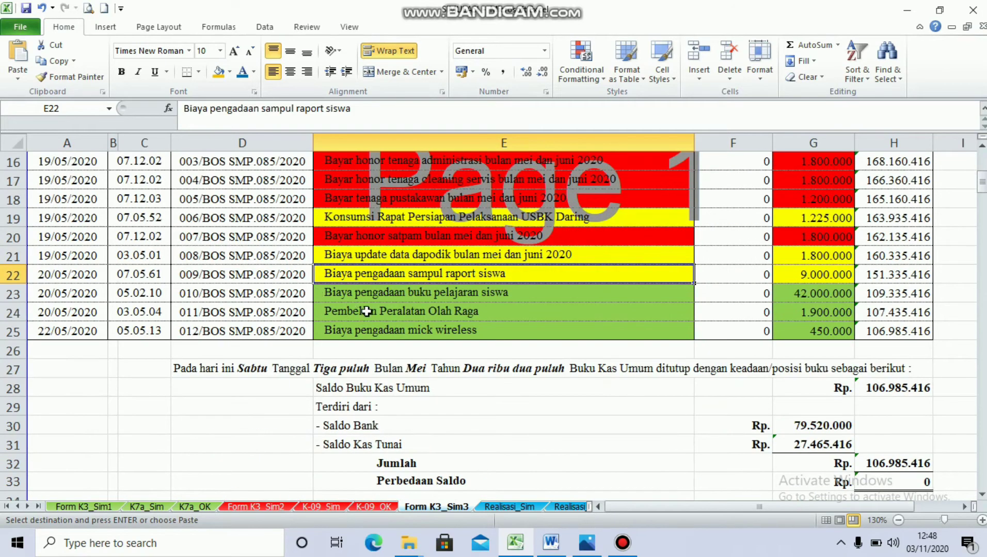
pyautogui.click(352, 310)
pyautogui.hotkey('ctrl', 'c')
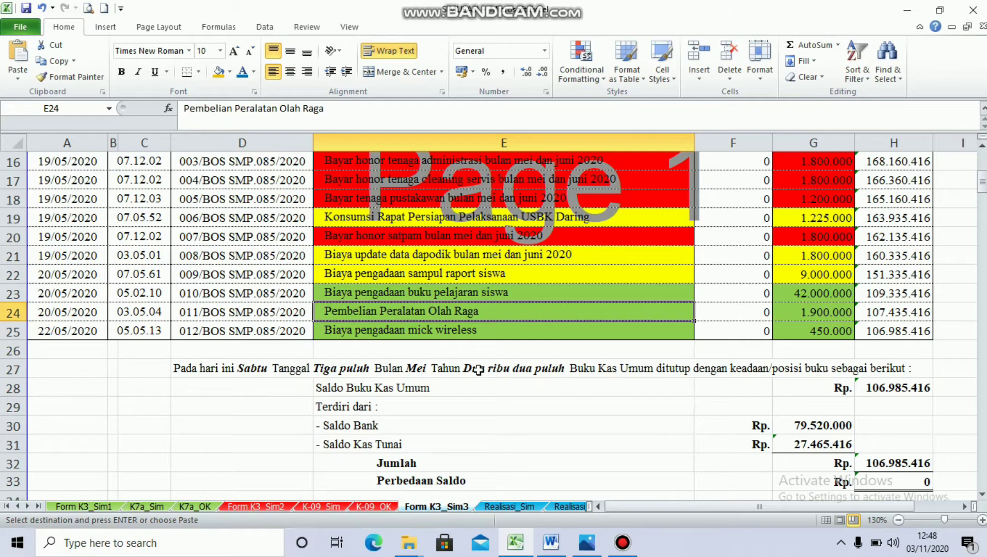
pyautogui.scroll(3, 479, 370)
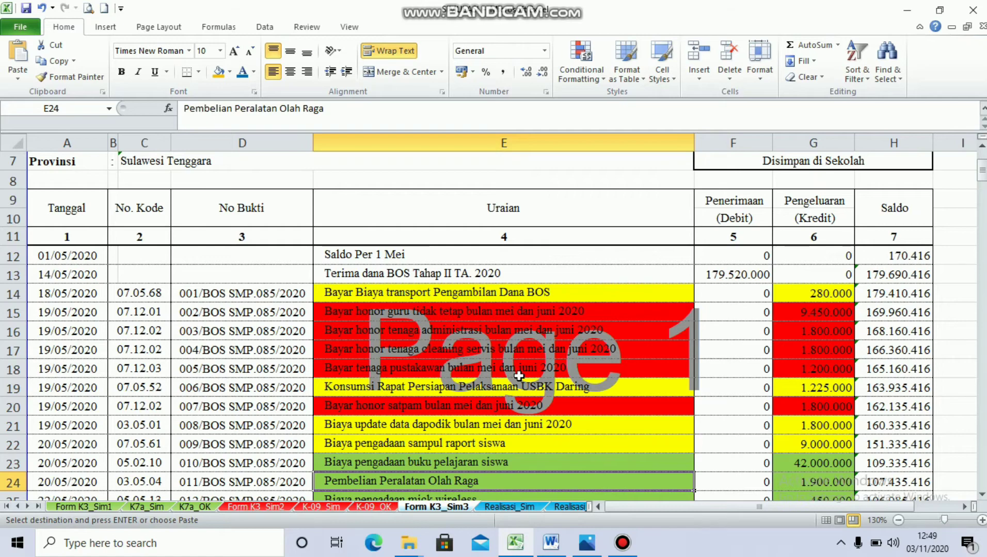
pyautogui.scroll(-3, 519, 377)
pyautogui.scroll(2, 518, 377)
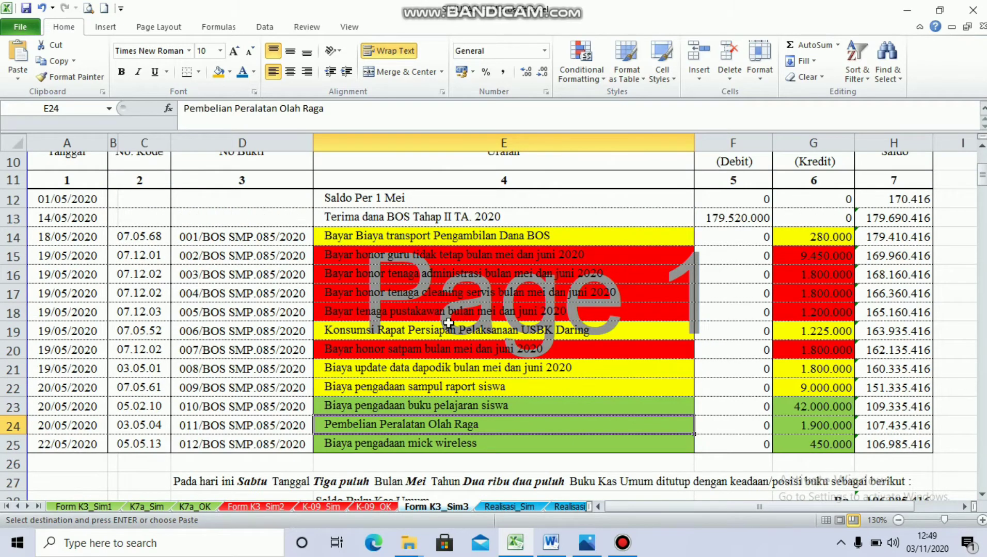
# - Compare the red honorarium descriptions and amounts on Form K3_Sim3 with the Belanja Pegawai Uraian and Pengeluaran cells in Realisasi_Sim
pyautogui.click(333, 256)
pyautogui.moveTo(340, 260); pyautogui.dragTo(345, 314)
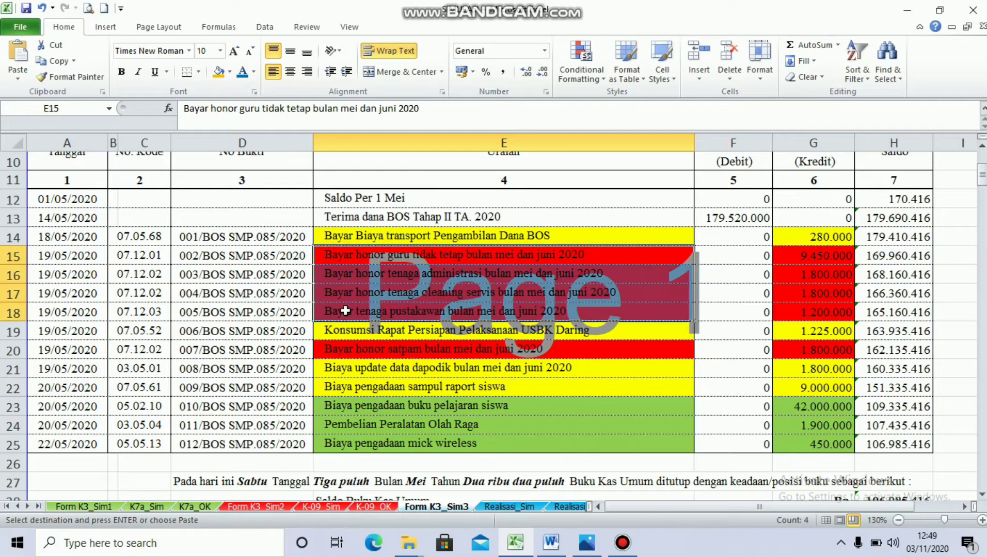
pyautogui.click(497, 509)
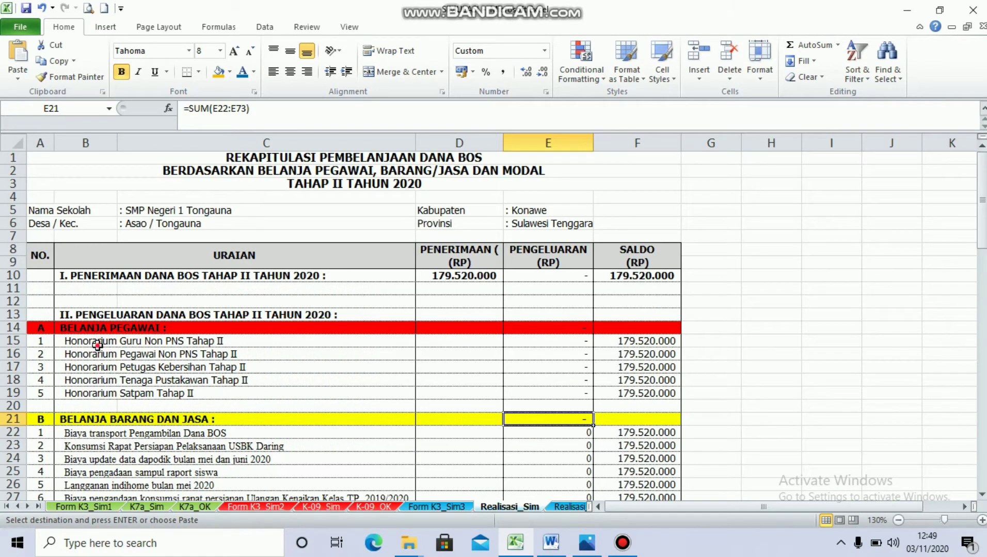
pyautogui.moveTo(97, 346); pyautogui.dragTo(332, 386)
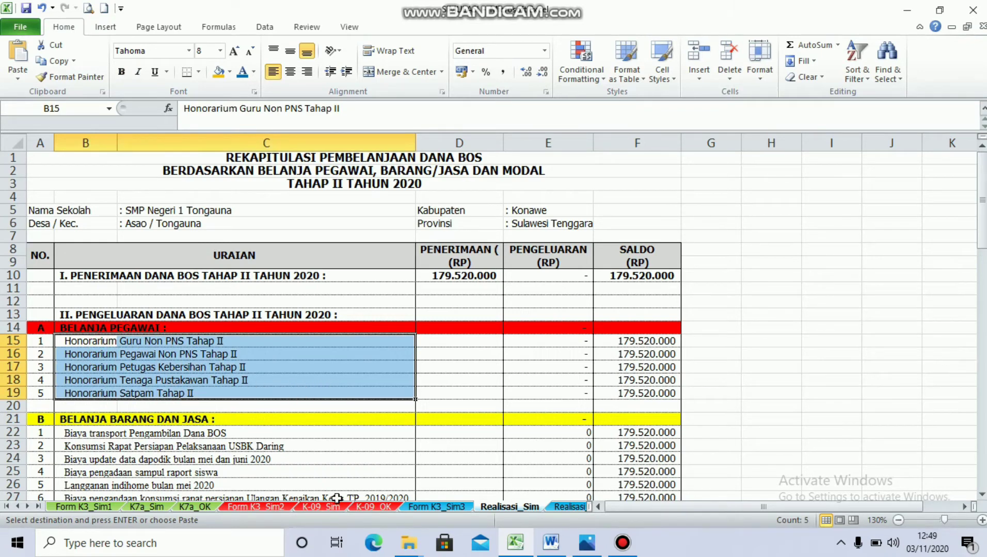
pyautogui.click(433, 509)
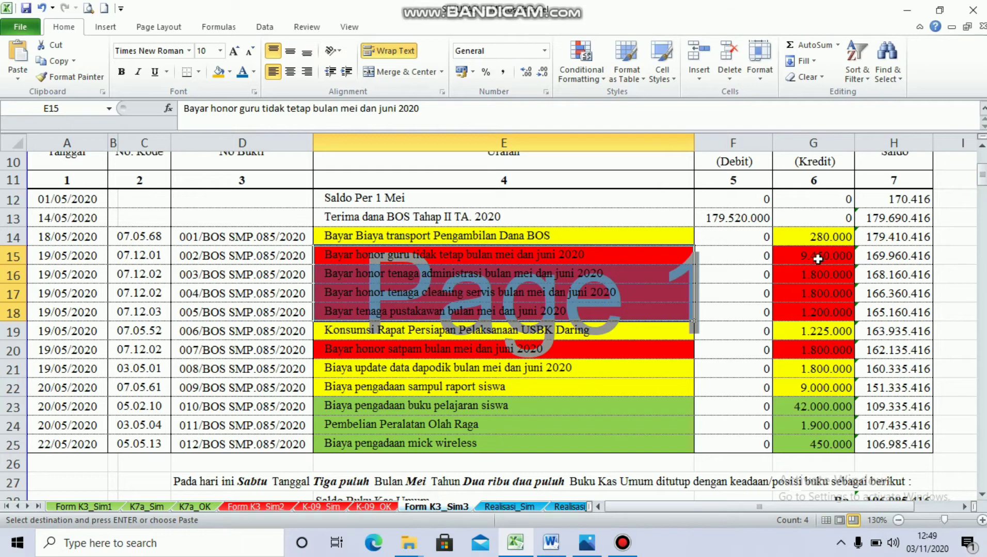
pyautogui.moveTo(818, 259); pyautogui.dragTo(818, 309)
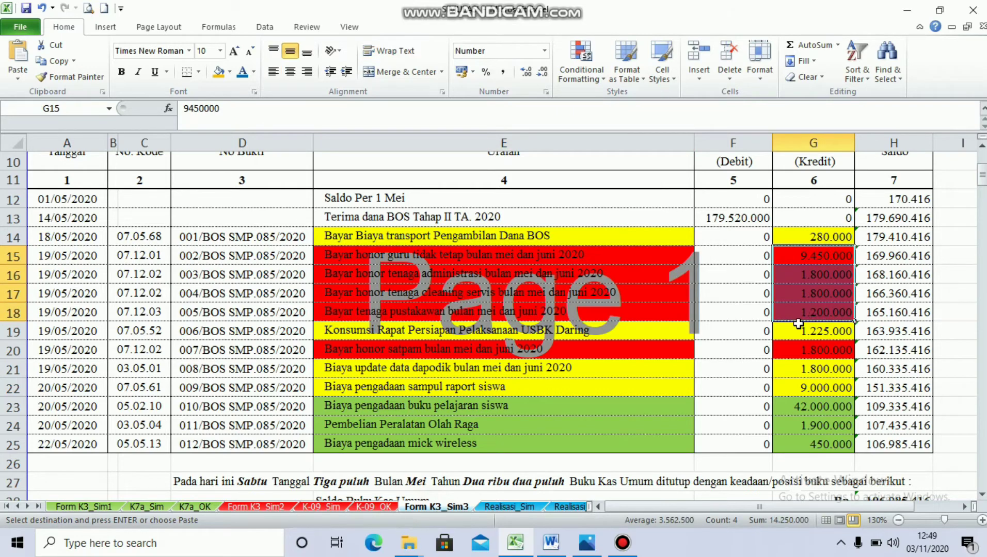
pyautogui.click(511, 509)
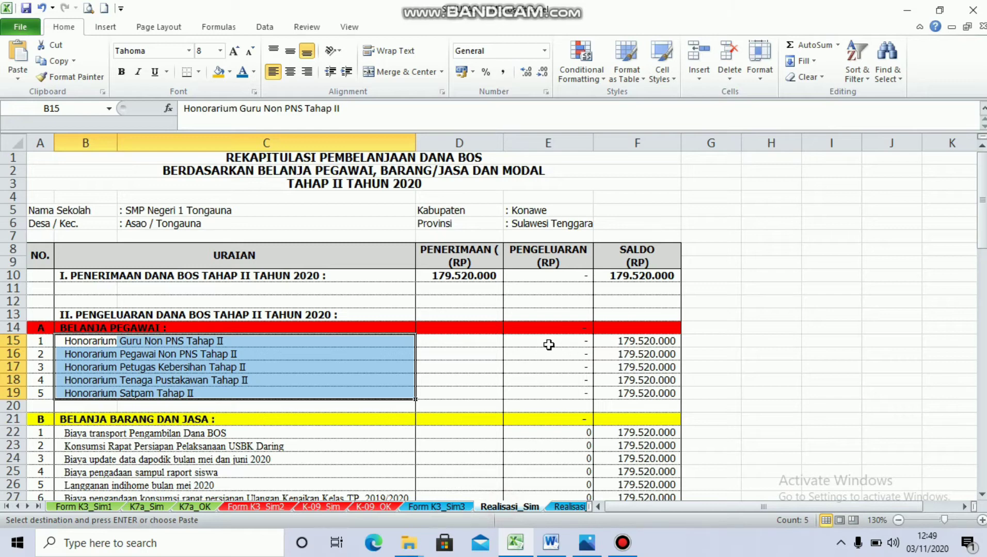
pyautogui.moveTo(548, 345); pyautogui.dragTo(549, 396)
pyautogui.click(281, 354)
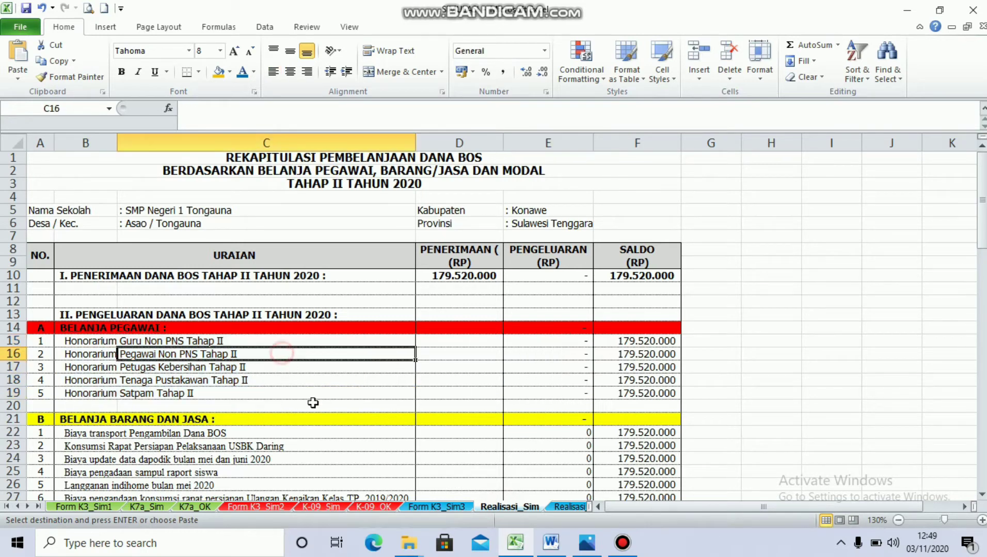
# - Copy the four consecutive honorarium descriptions in E15:E18 of Form K3_Sim3 into Realisasi_Sim under Belanja Pegawai, starting at B15
pyautogui.click(459, 507)
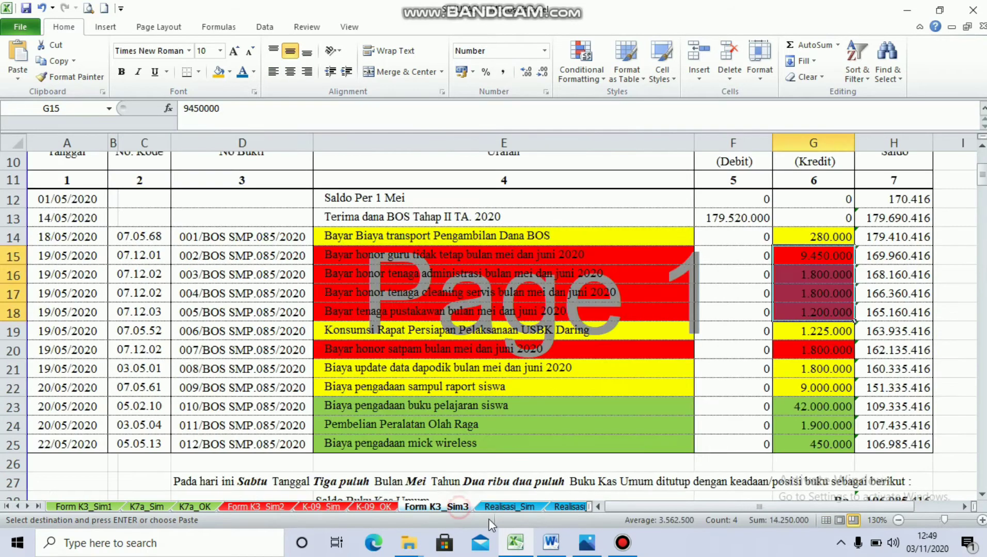
pyautogui.moveTo(343, 253); pyautogui.dragTo(372, 304)
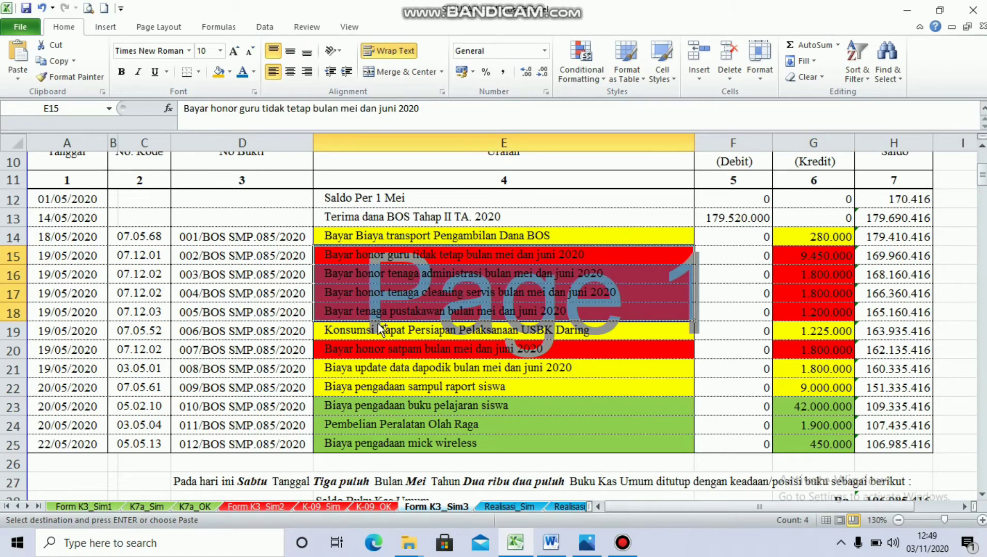
pyautogui.click(513, 508)
pyautogui.click(77, 339)
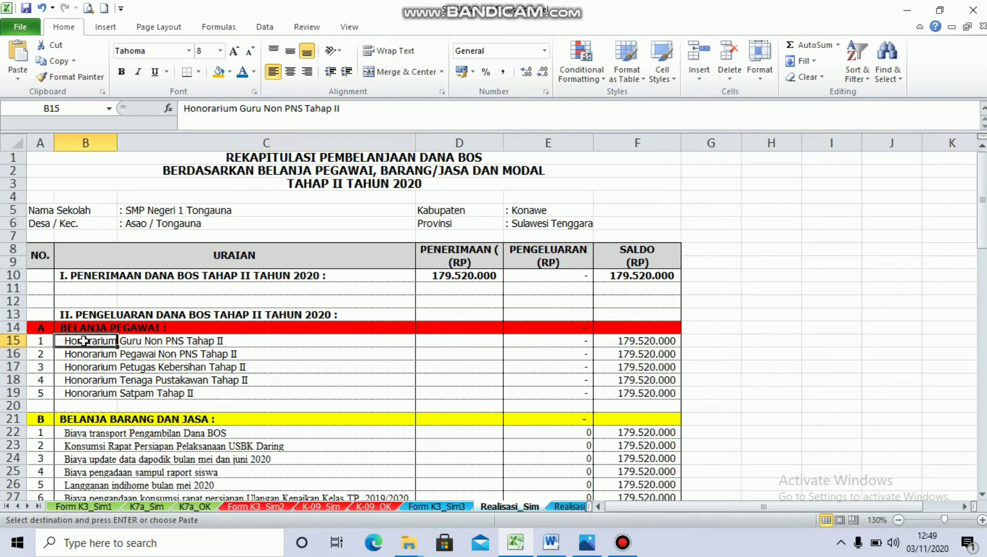
pyautogui.press('Return')
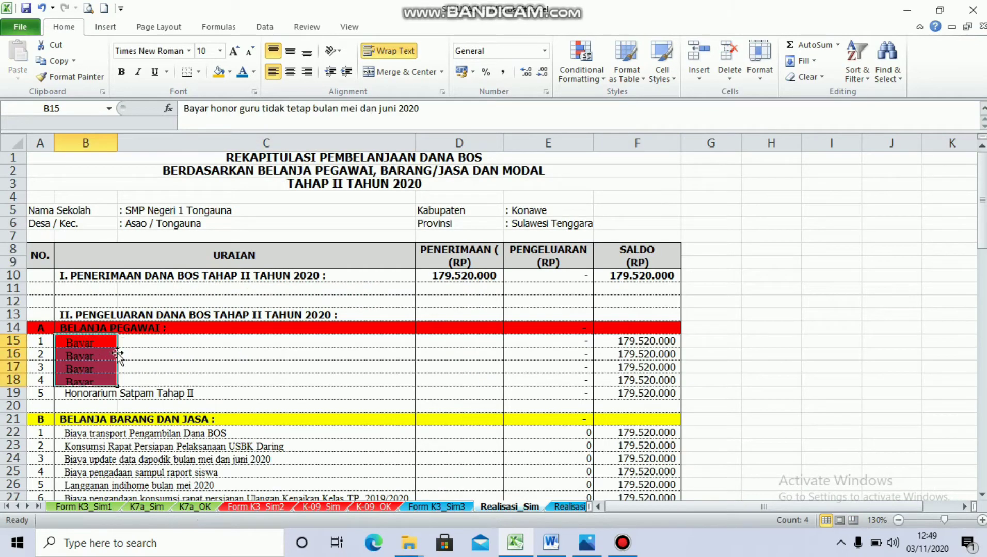
# - Merge and center columns B and C separately in each of rows 15 to 18 for the pasted Belanja Pegawai descriptions
pyautogui.click(172, 364)
pyautogui.moveTo(103, 344); pyautogui.dragTo(187, 339)
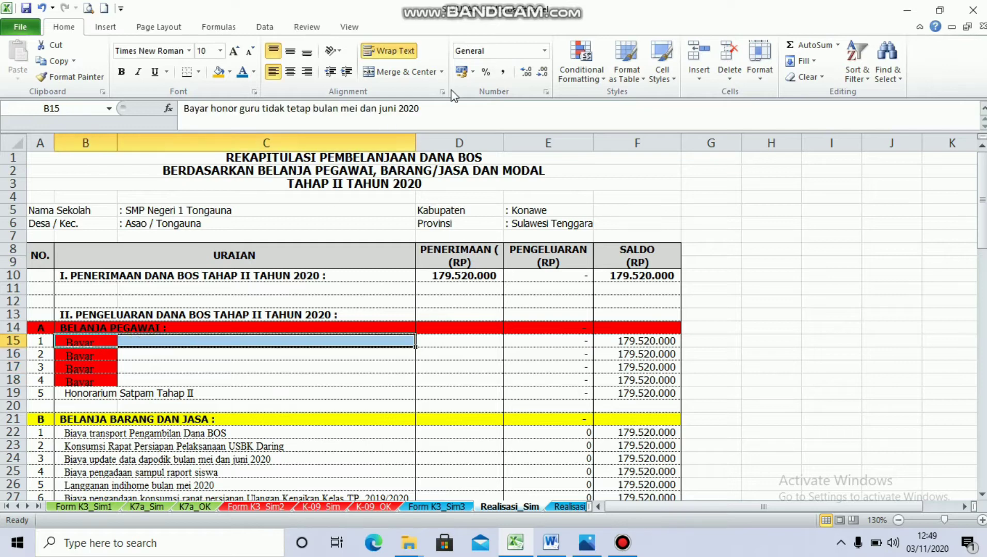
pyautogui.click(377, 72)
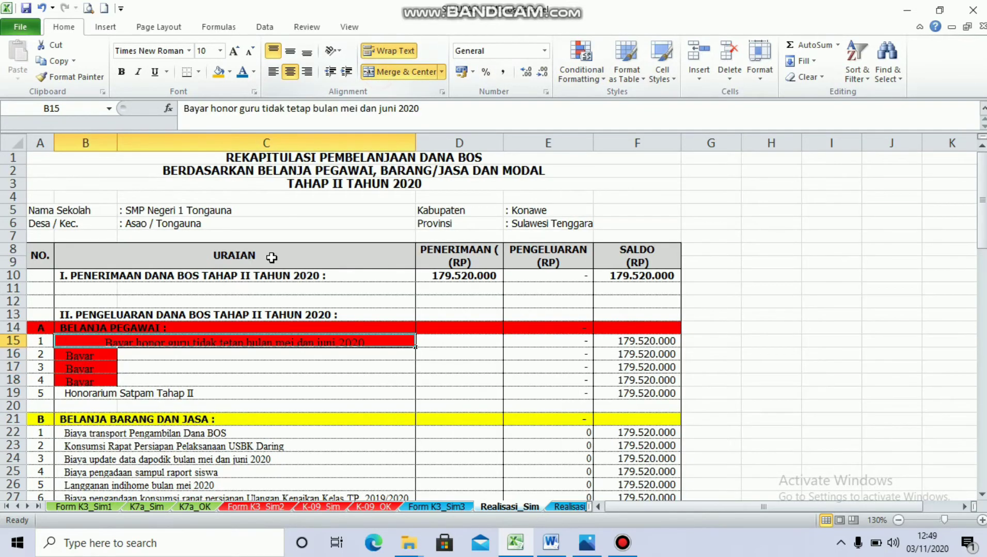
pyautogui.moveTo(106, 356); pyautogui.dragTo(192, 371)
pyautogui.click(381, 72)
pyautogui.click(382, 72)
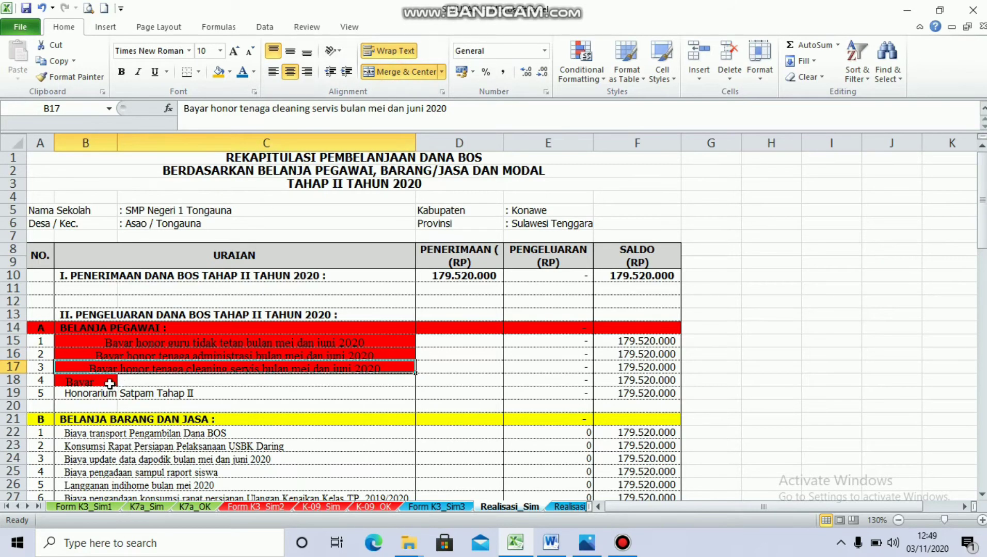
pyautogui.moveTo(114, 383); pyautogui.dragTo(135, 395)
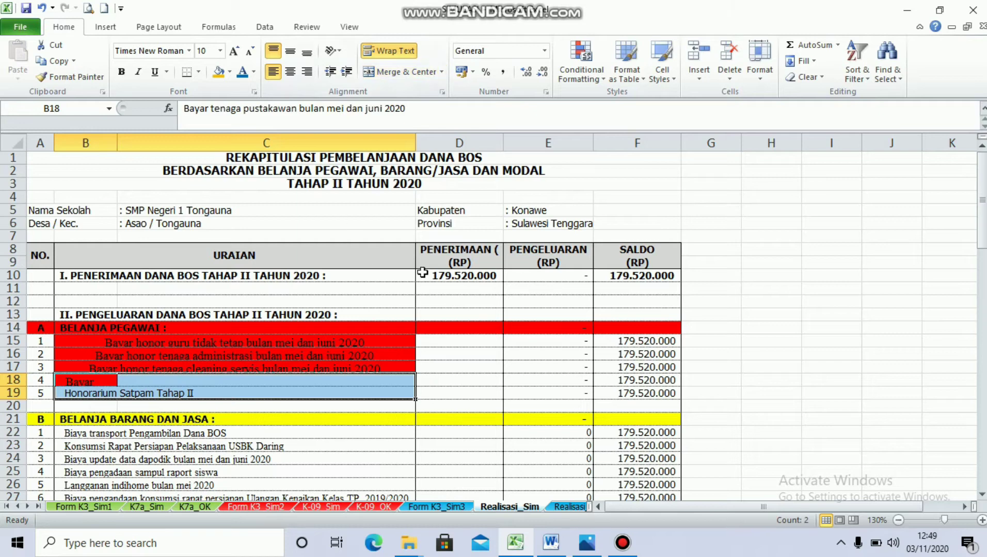
pyautogui.hotkey('shift', 'Up')
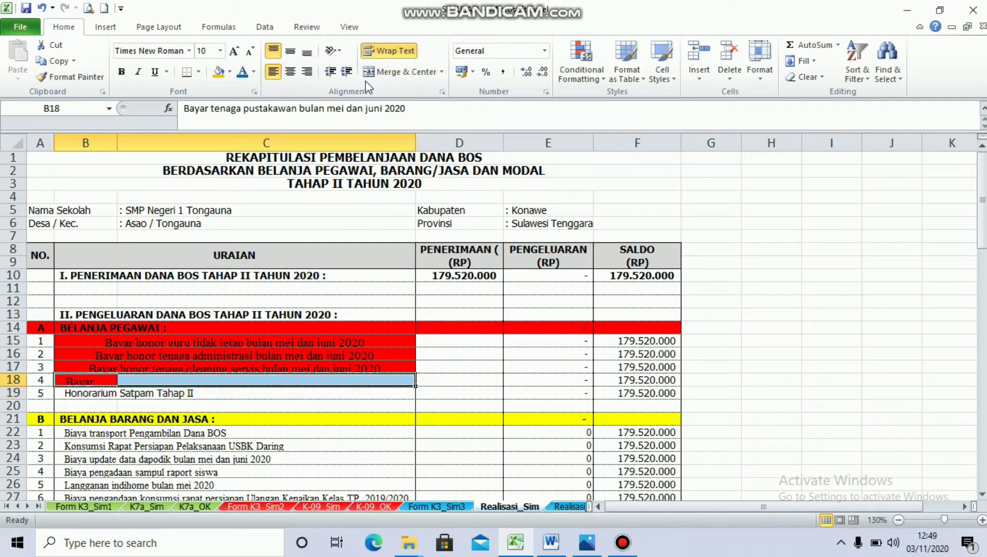
pyautogui.click(398, 72)
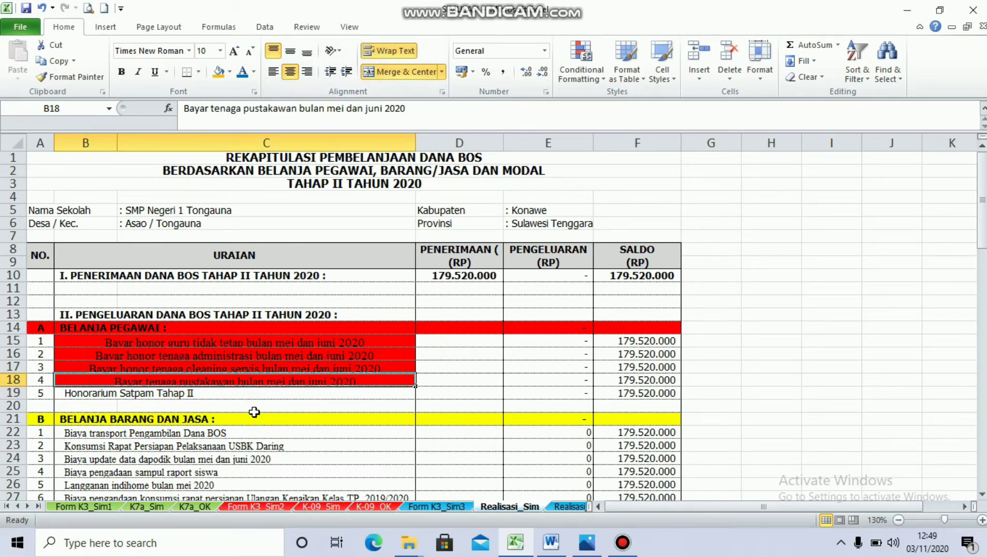
pyautogui.click(222, 405)
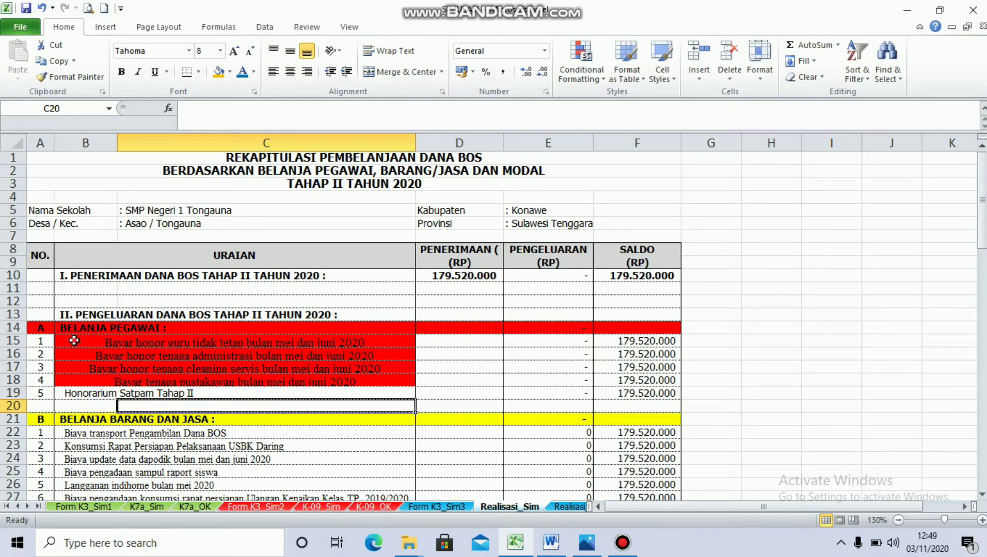
# - Remove the red fill from the honorarium descriptions in B15:B18 of Realisasi_Sim and left-align them
pyautogui.moveTo(75, 340); pyautogui.dragTo(71, 384)
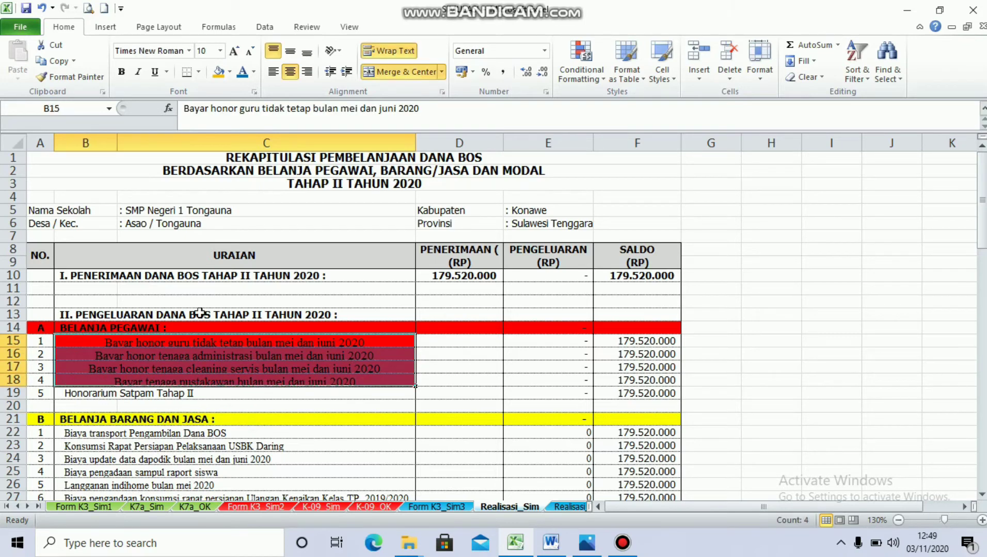
pyautogui.click(231, 77)
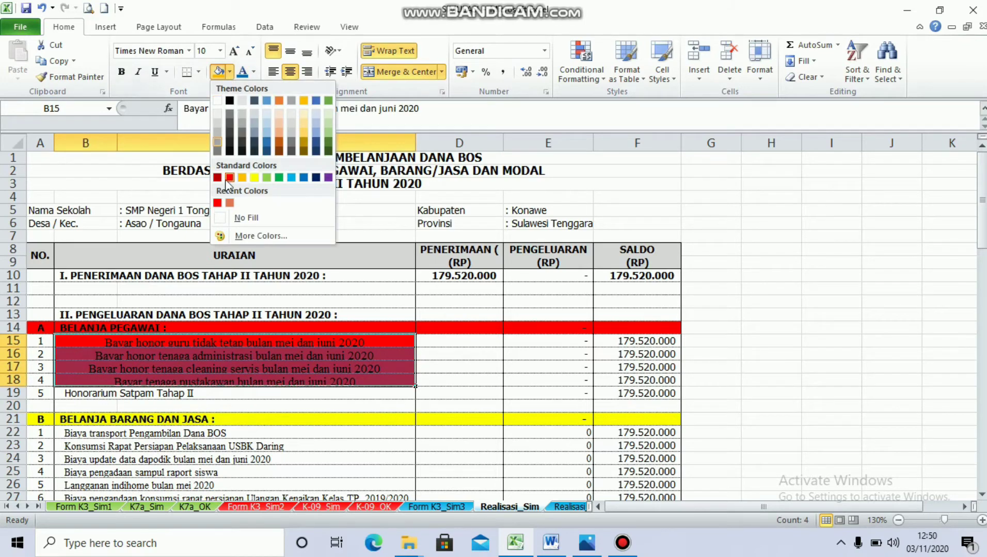
pyautogui.click(250, 220)
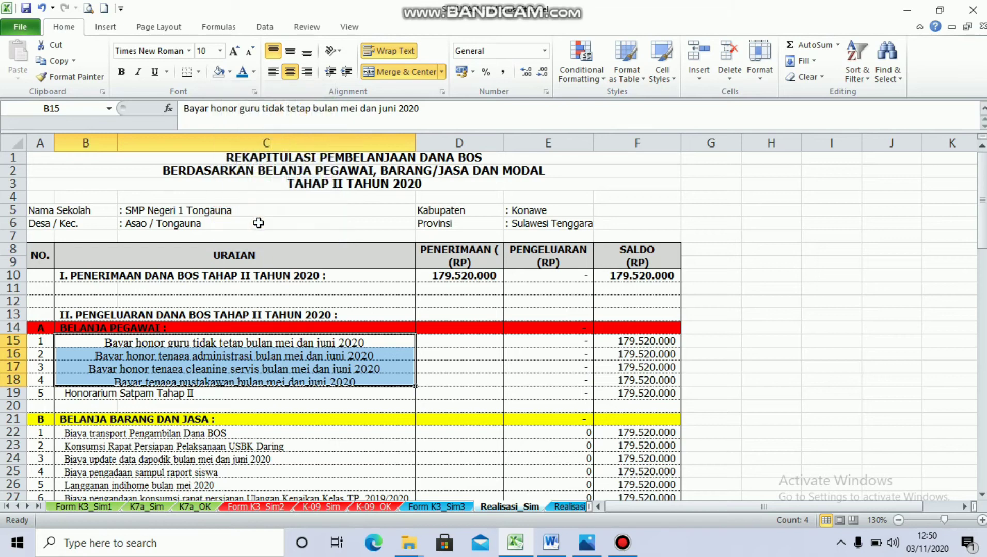
pyautogui.click(274, 72)
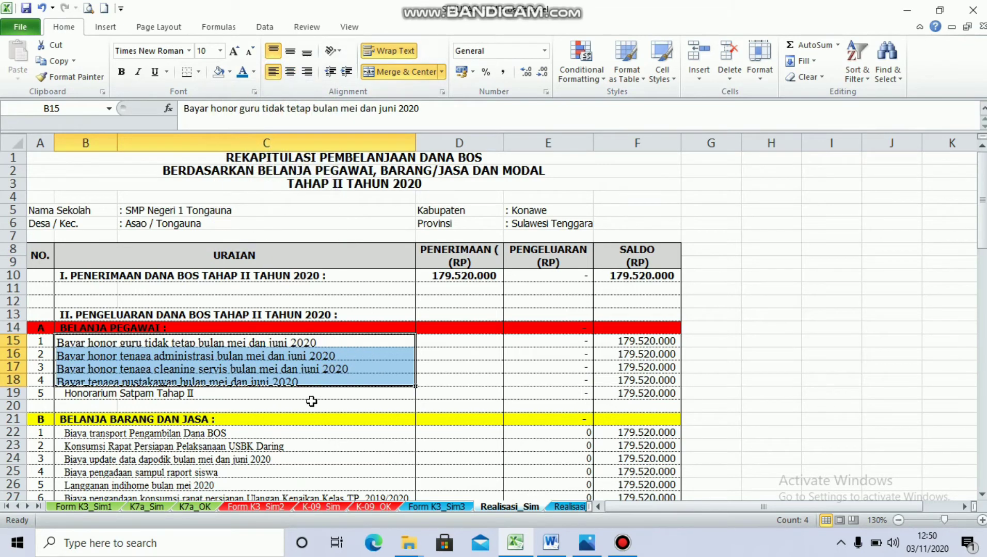
pyautogui.click(333, 370)
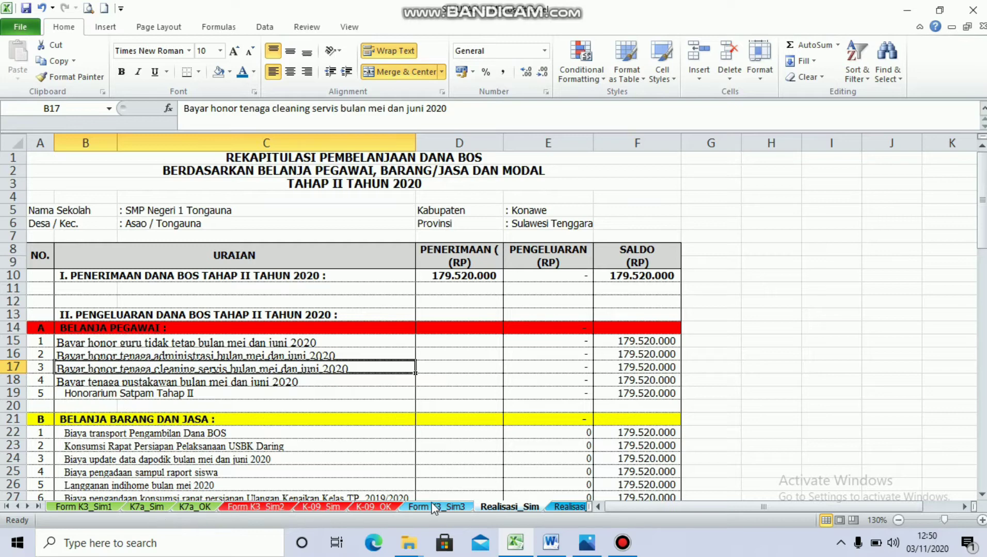
# - Copy the four honorarium amounts in G15:G18 of Form K3_Sim3 into the Pengeluaran column of Realisasi_Sim, starting at E15
pyautogui.click(448, 505)
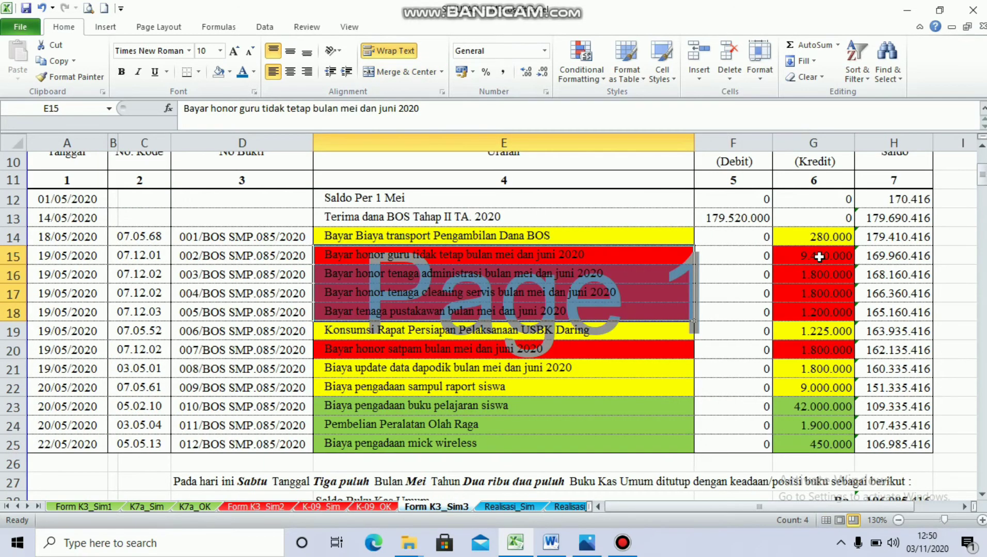
pyautogui.moveTo(819, 257); pyautogui.dragTo(821, 311)
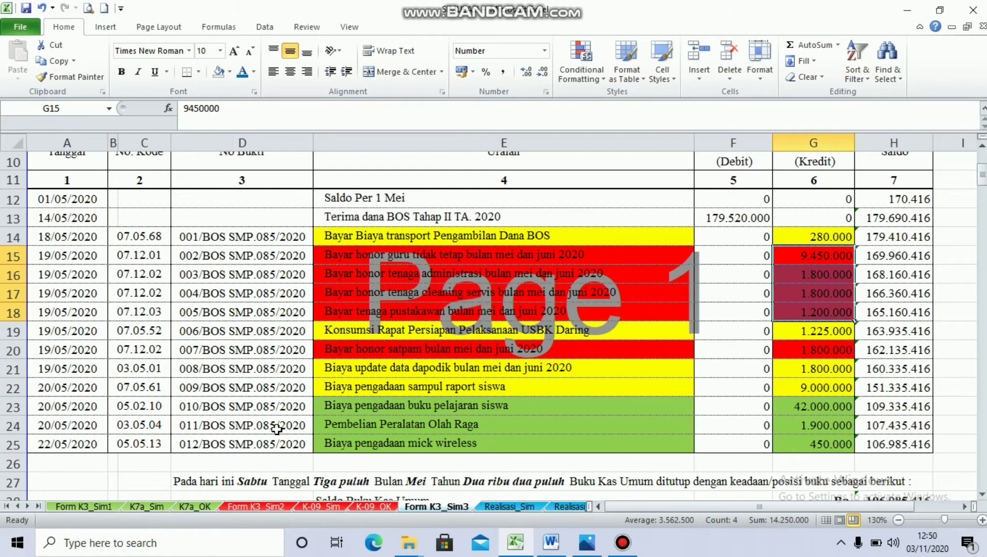
pyautogui.hotkey('ctrl', 'c')
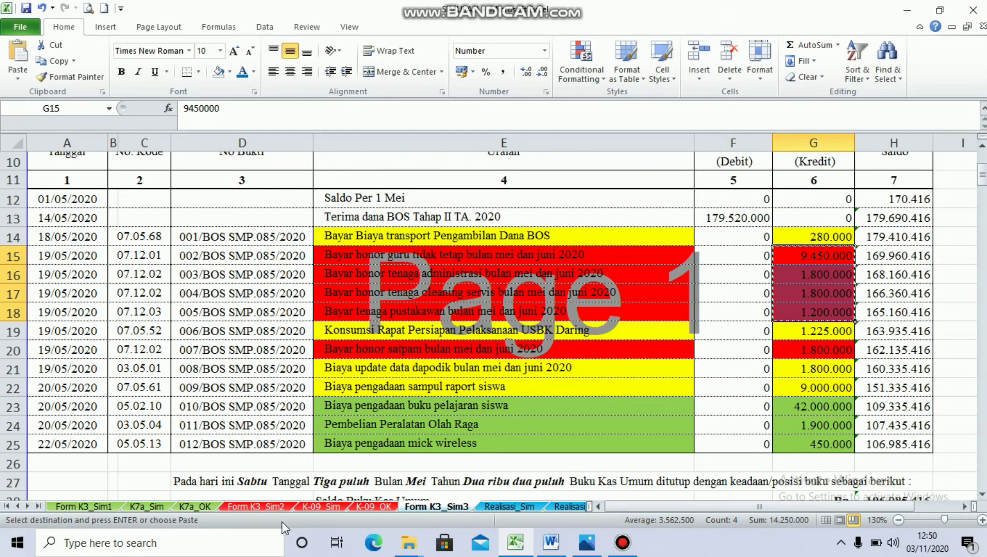
pyautogui.click(506, 508)
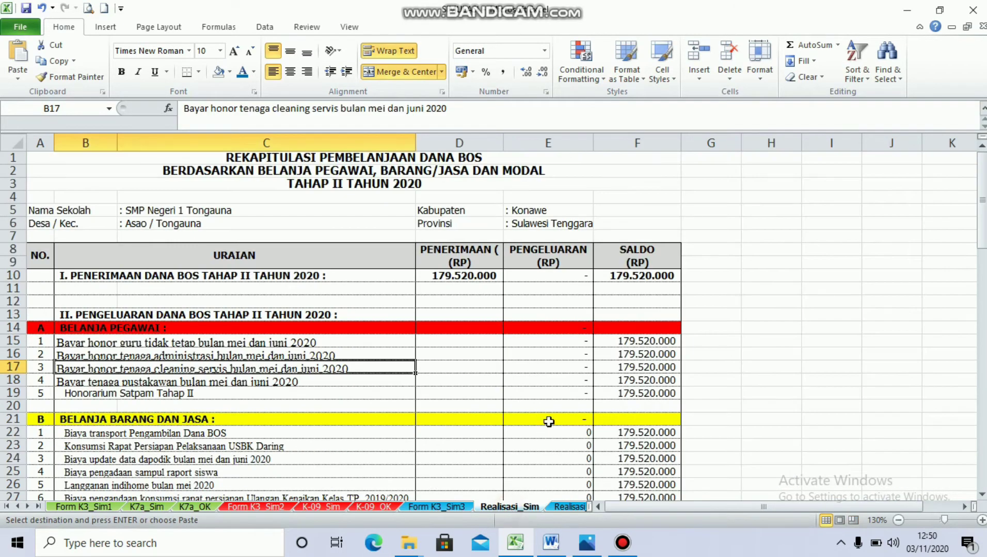
pyautogui.click(545, 347)
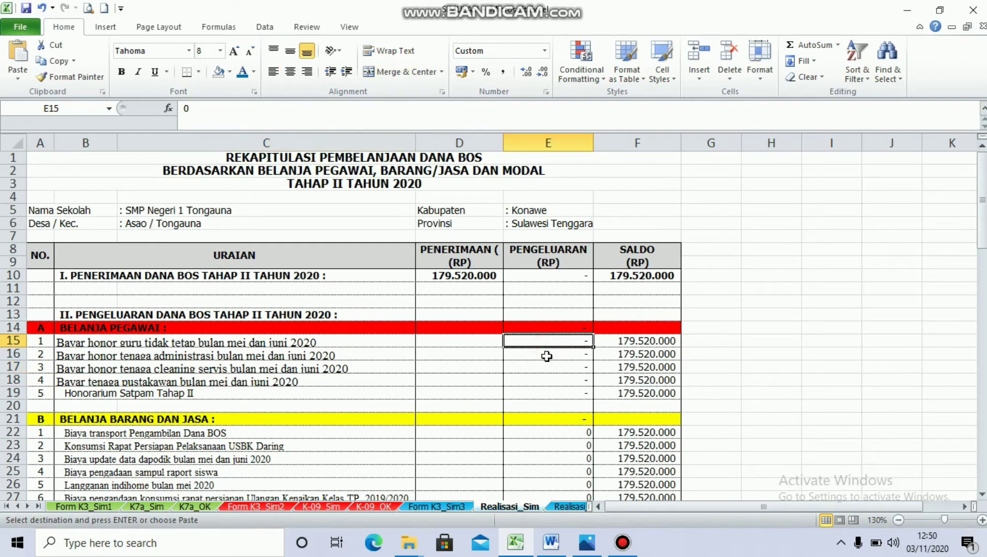
pyautogui.press('Return')
pyautogui.click(500, 401)
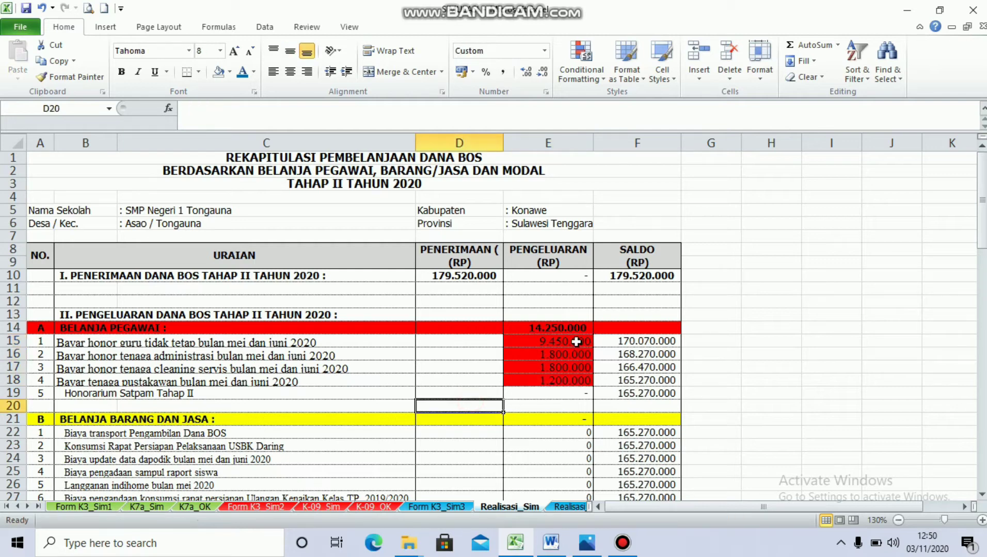
# - Remove the red fill from the Belanja Pegawai Pengeluaran cells E15:E19
pyautogui.moveTo(575, 342); pyautogui.dragTo(568, 393)
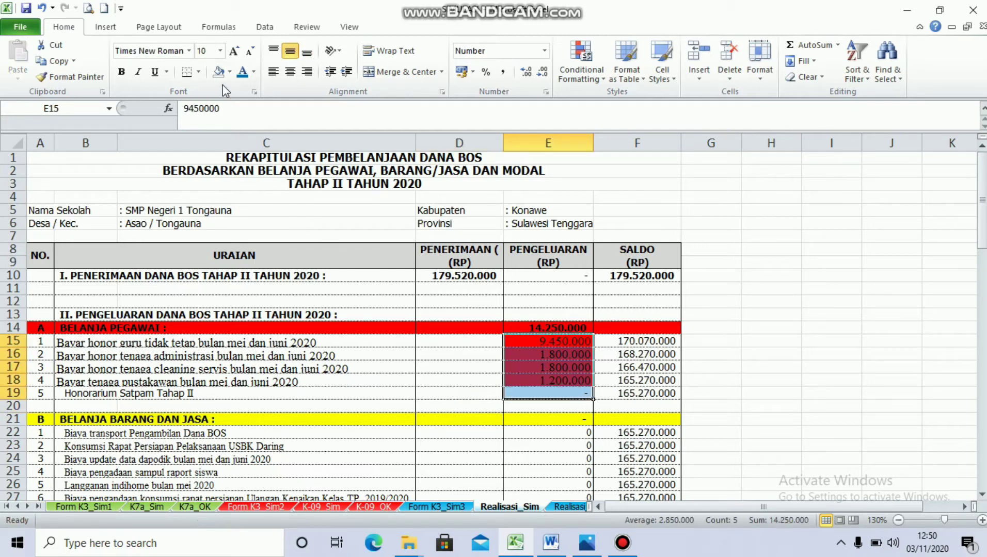
pyautogui.click(218, 72)
pyautogui.click(465, 367)
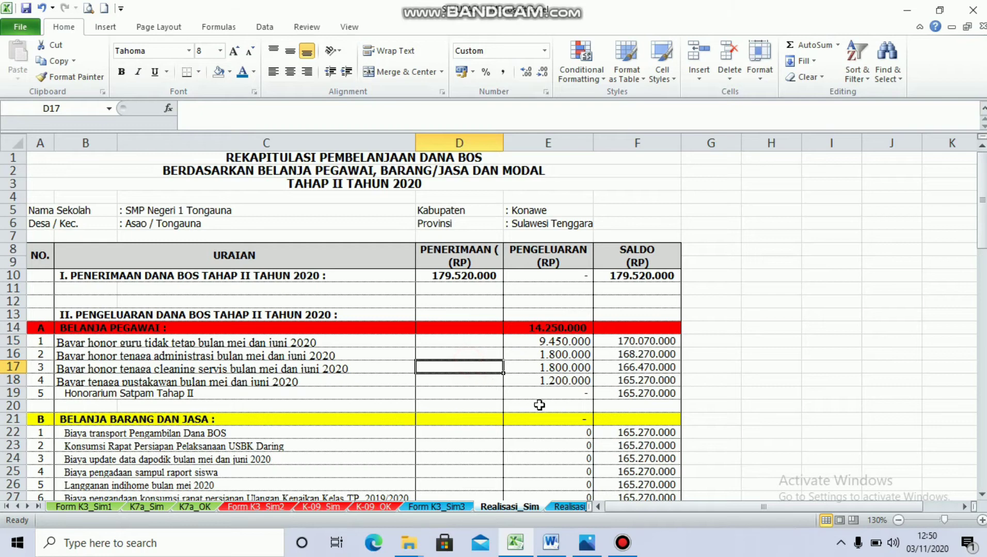
# - Check the pasted Pengeluaran amounts against the Saldo formula in F16 and the Belanja Pegawai subtotal formula in E14
pyautogui.click(548, 340)
pyautogui.click(557, 354)
pyautogui.moveTo(556, 341); pyautogui.dragTo(555, 380)
pyautogui.click(638, 353)
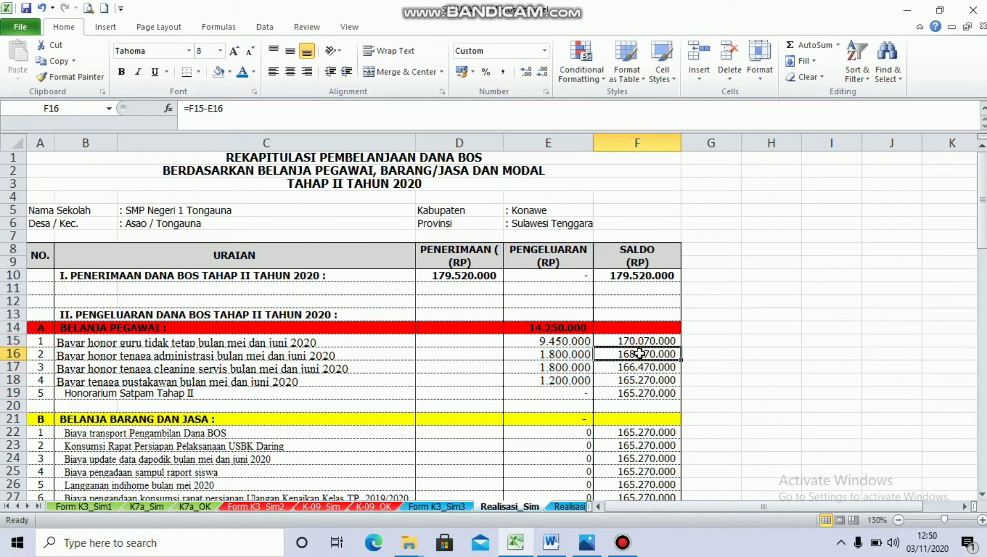
pyautogui.click(550, 365)
pyautogui.click(559, 330)
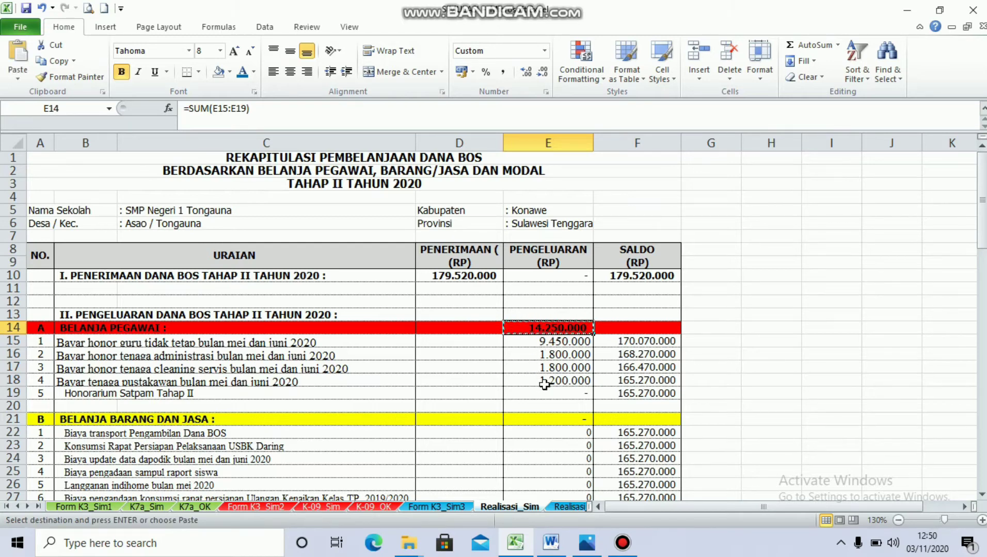
pyautogui.click(549, 367)
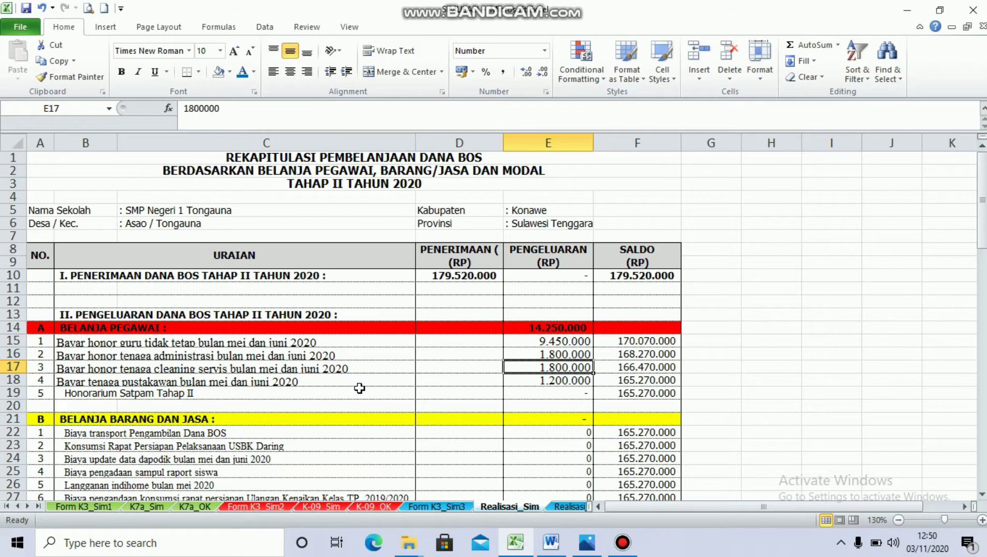
# - Copy the four yellow goods-and-services descriptions in E14, E19, E21 and E22 of Form K3_Sim3 together
pyautogui.scroll(-3, 359, 388)
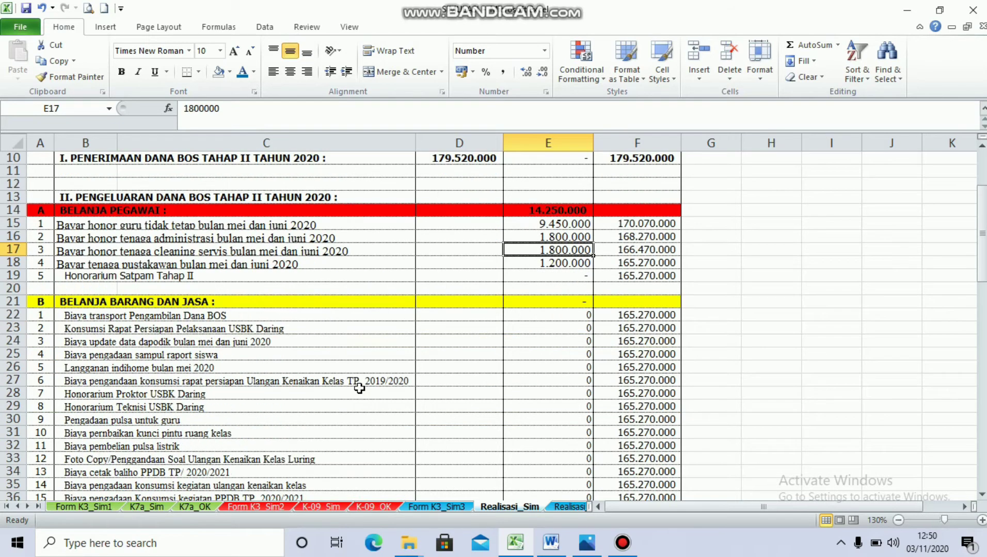
pyautogui.scroll(-1, 121, 349)
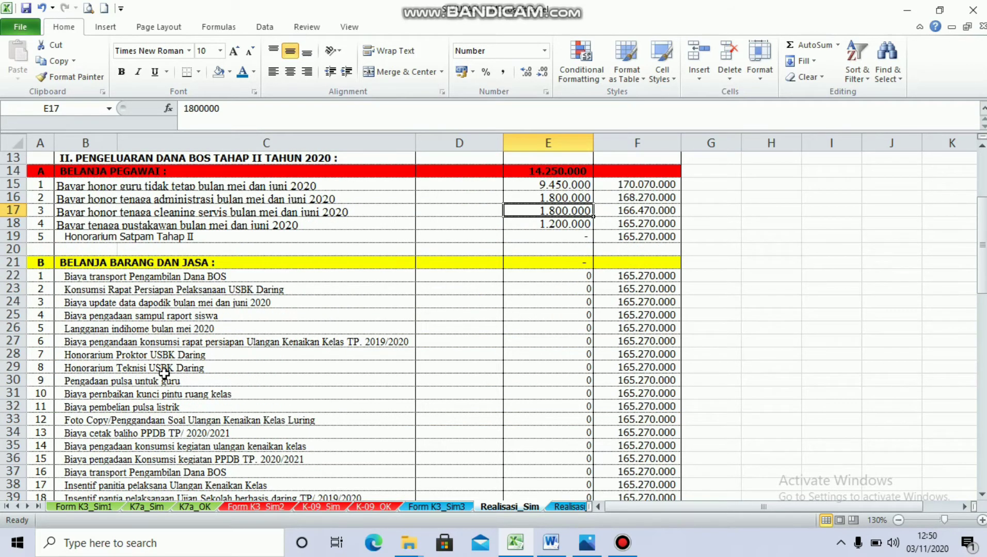
pyautogui.click(444, 506)
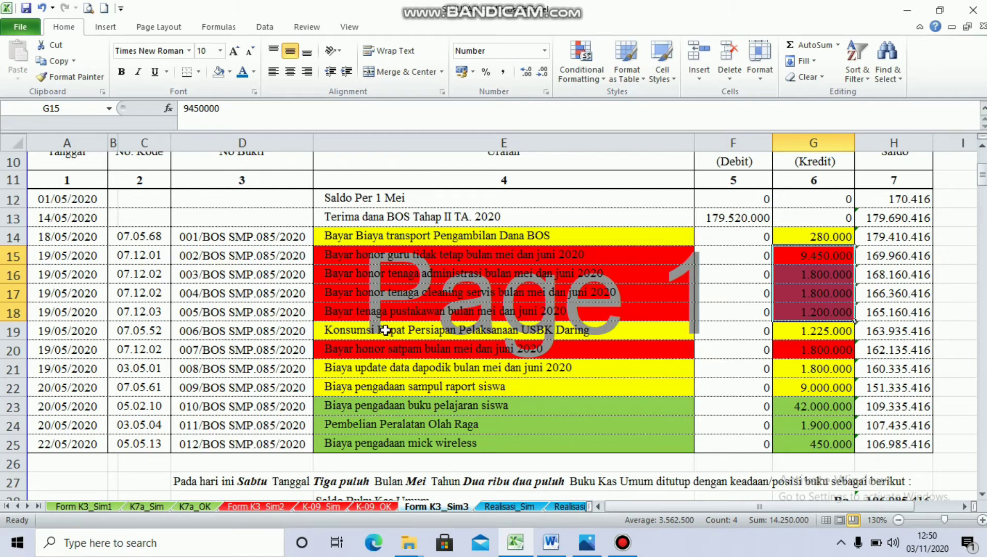
pyautogui.click(351, 237)
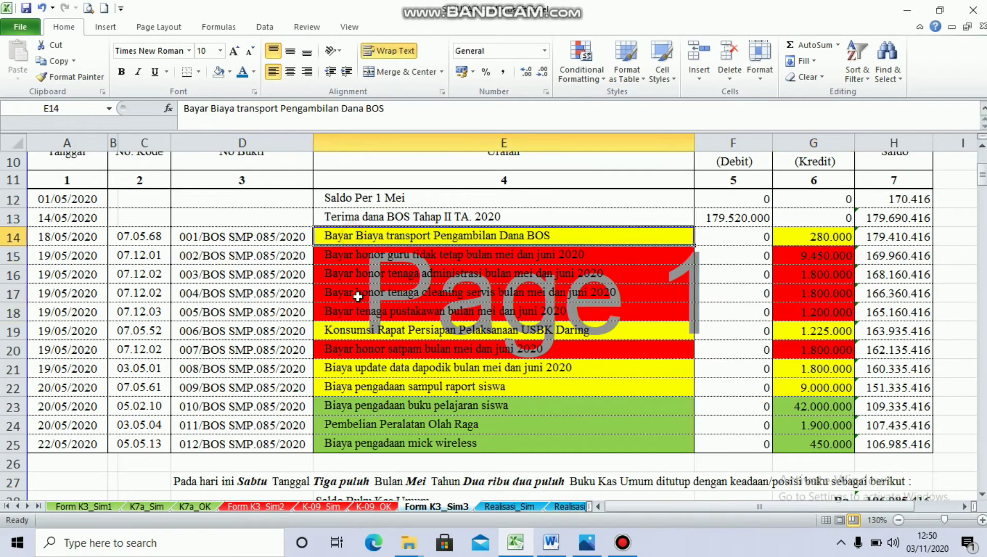
pyautogui.click(344, 330)
pyautogui.keyDown('ctrl'); pyautogui.click(342, 370); pyautogui.keyUp('ctrl')
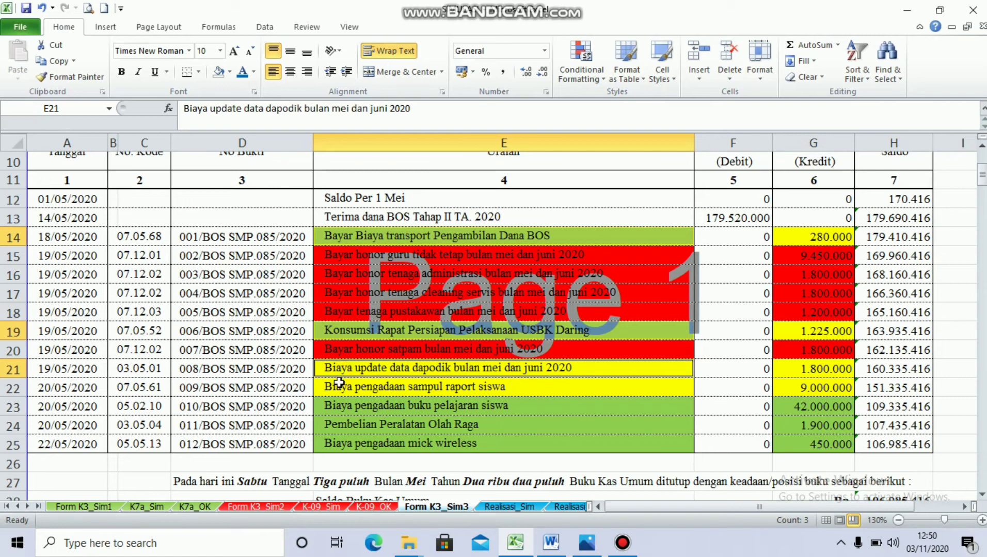
pyautogui.keyDown('ctrl'); pyautogui.click(338, 386); pyautogui.keyUp('ctrl')
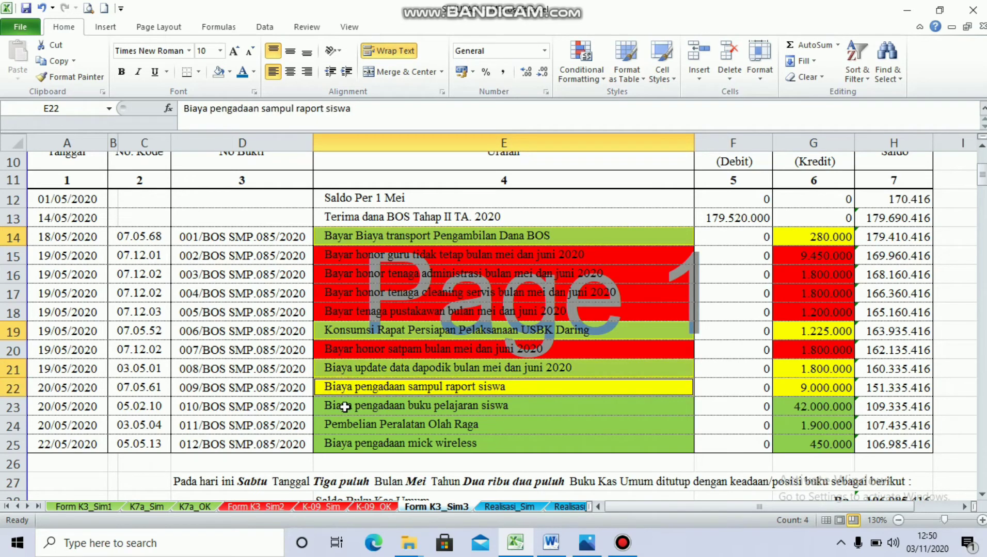
pyautogui.hotkey('ctrl', 'c')
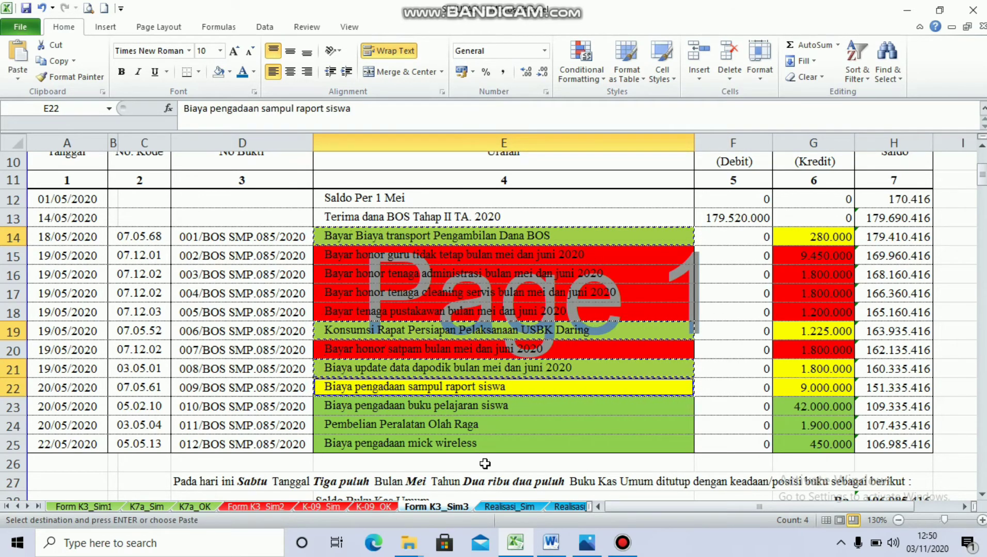
# - Clear the Belanja Barang dan Jasa descriptions in B22:B25 of Realisasi_Sim and try to paste the four copied descriptions there
pyautogui.click(508, 507)
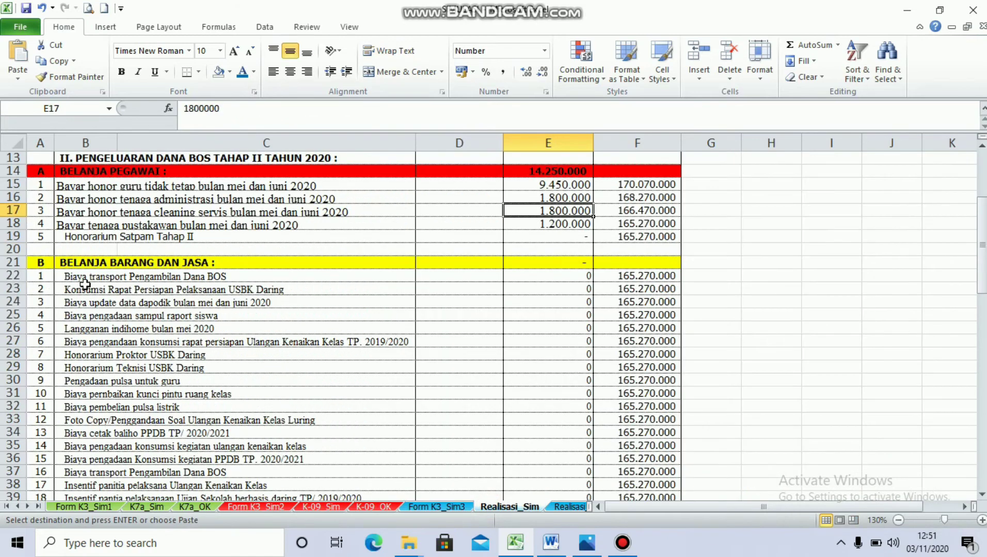
pyautogui.click(68, 277)
pyautogui.moveTo(70, 278); pyautogui.dragTo(196, 311)
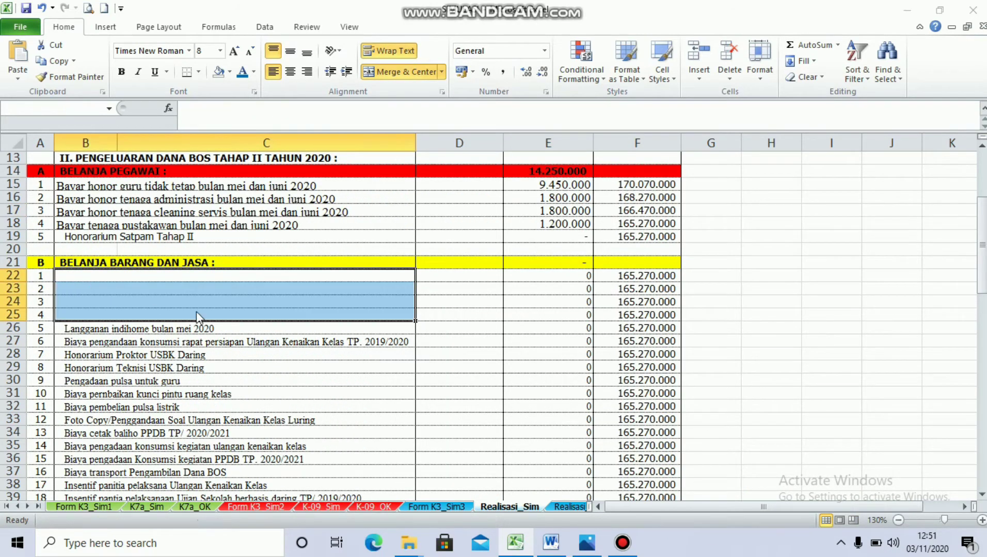
pyautogui.hotkey('ctrl', 'v')
pyautogui.click(496, 321)
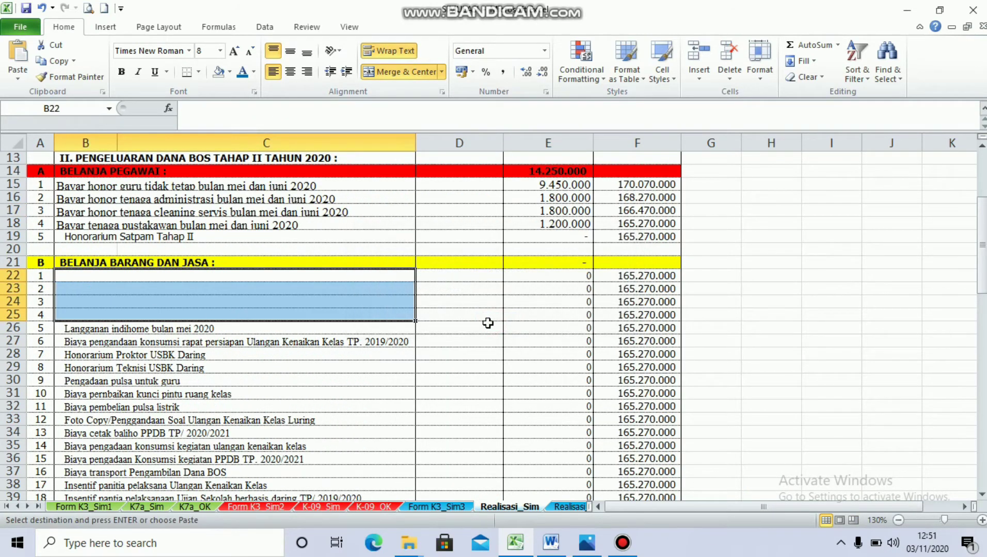
pyautogui.press('Escape')
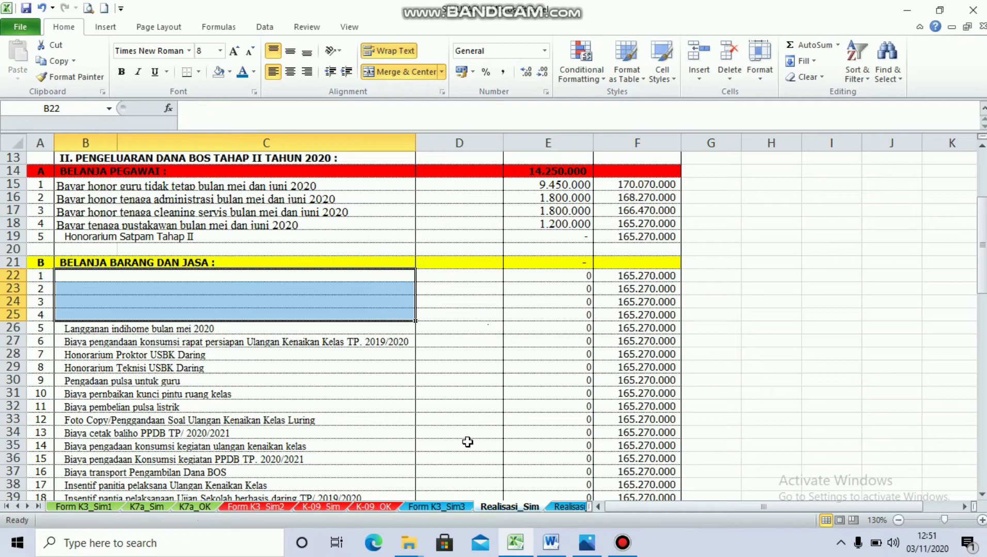
# - Copy only the transport cost description in E14 of Form K3_Sim3 into B22 of Realisasi_Sim under Belanja Barang dan Jasa
pyautogui.click(425, 508)
pyautogui.click(472, 373)
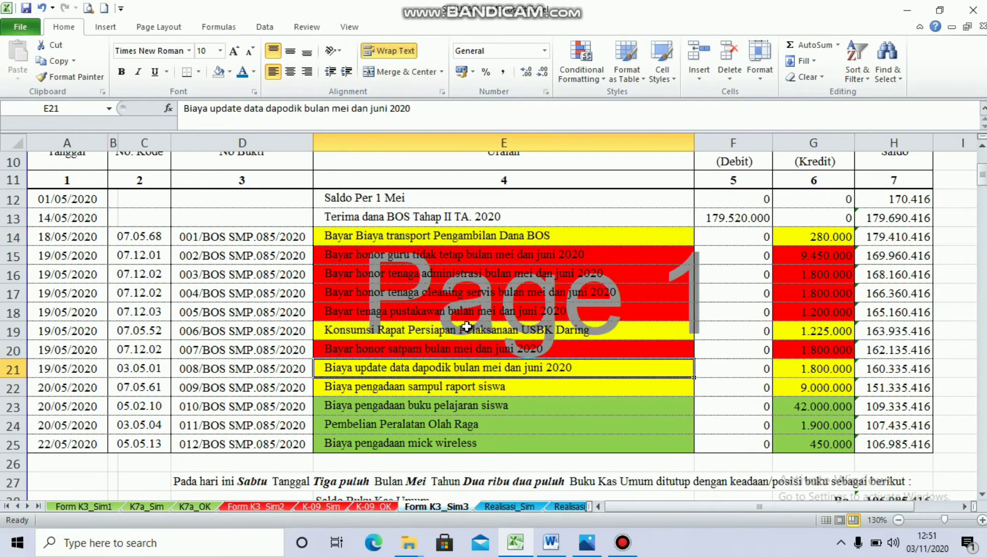
pyautogui.click(347, 237)
pyautogui.hotkey('ctrl', 'c')
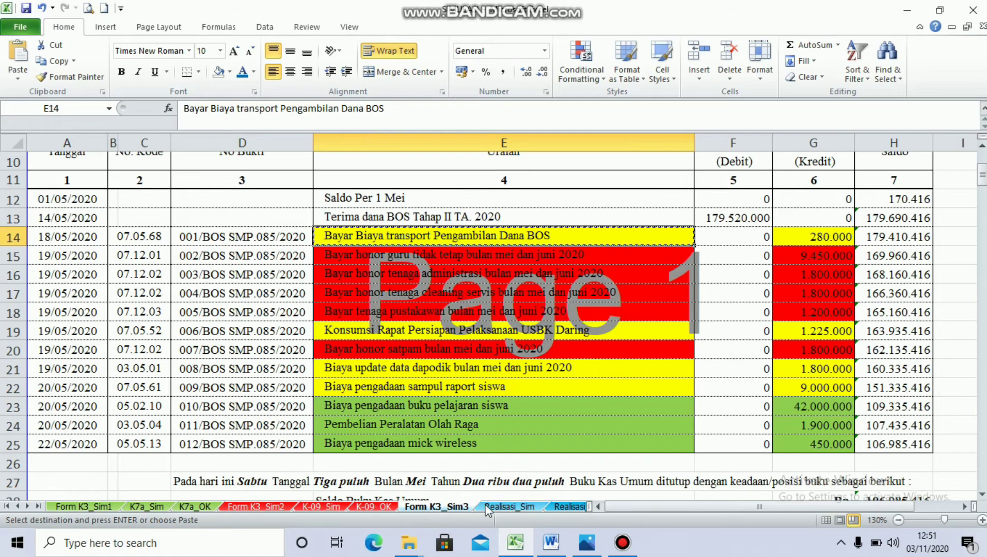
pyautogui.click(510, 507)
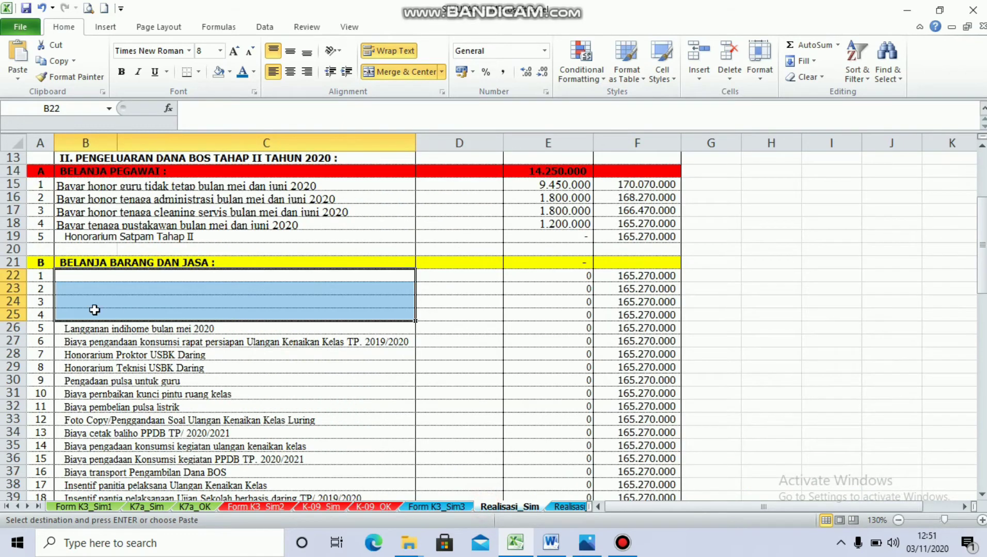
pyautogui.click(86, 262)
pyautogui.click(98, 284)
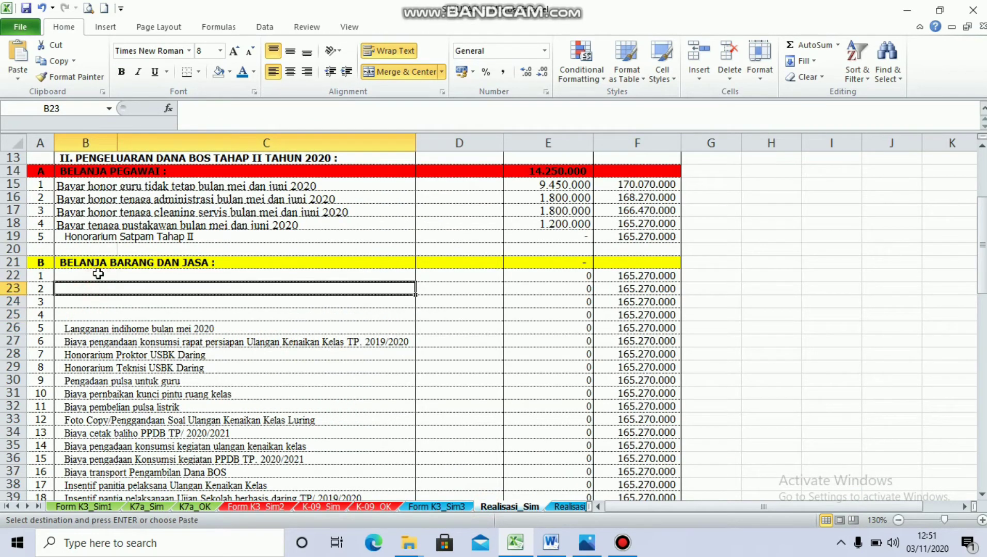
pyautogui.click(98, 272)
pyautogui.press('Return')
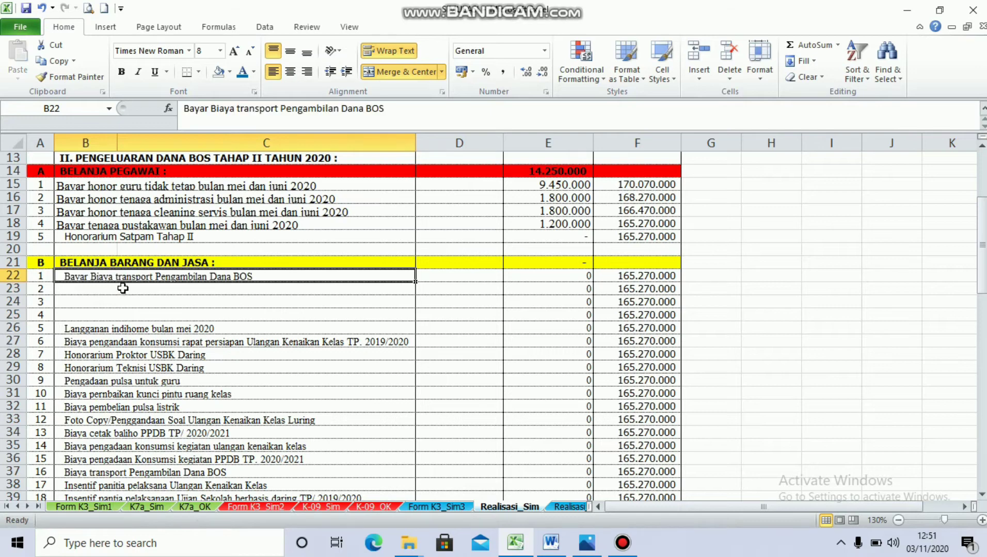
pyautogui.click(122, 288)
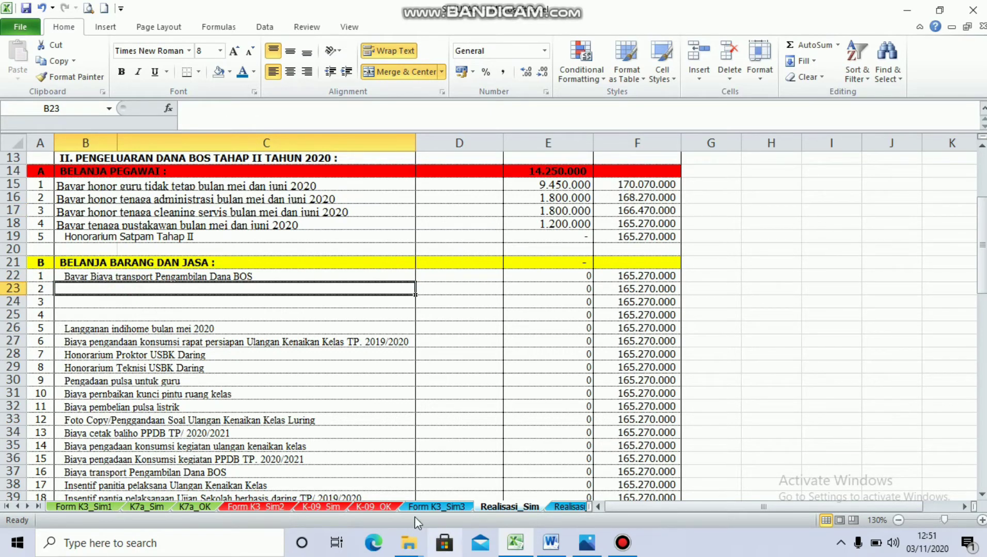
# - Copy the transport cost amount from G14 of Form K3_Sim3 into E22 of Realisasi_Sim under Belanja Barang dan Jasa
pyautogui.click(430, 505)
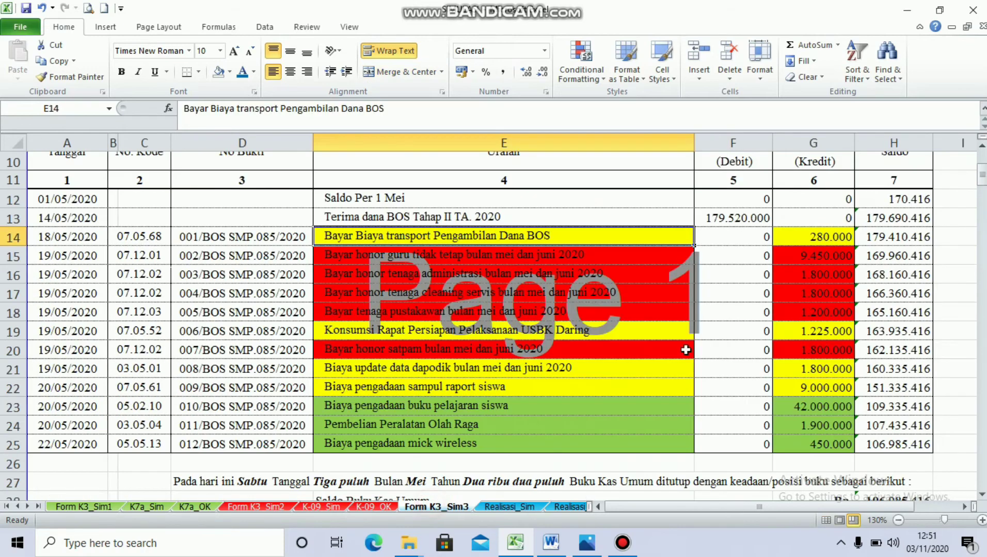
pyautogui.click(817, 228)
pyautogui.hotkey('ctrl', 'c')
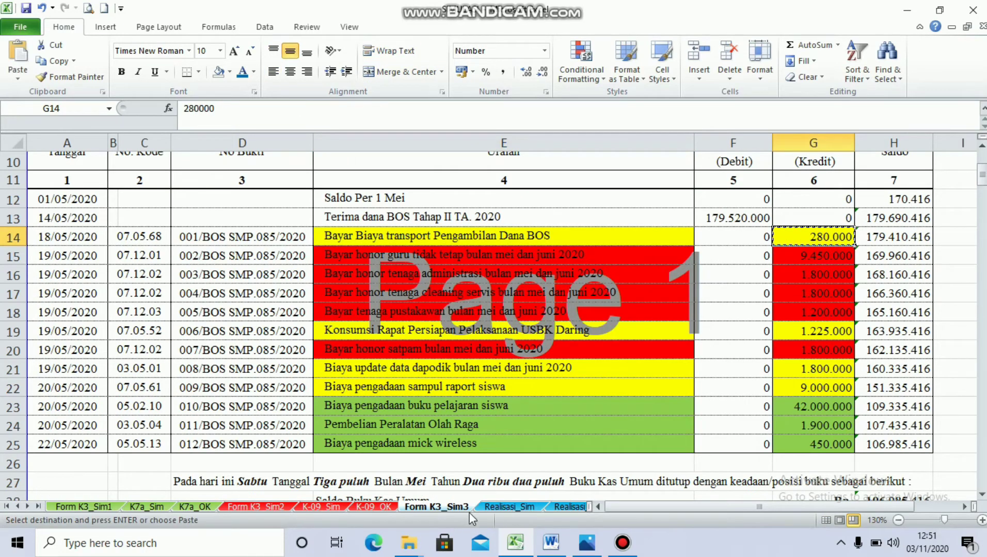
pyautogui.click(508, 507)
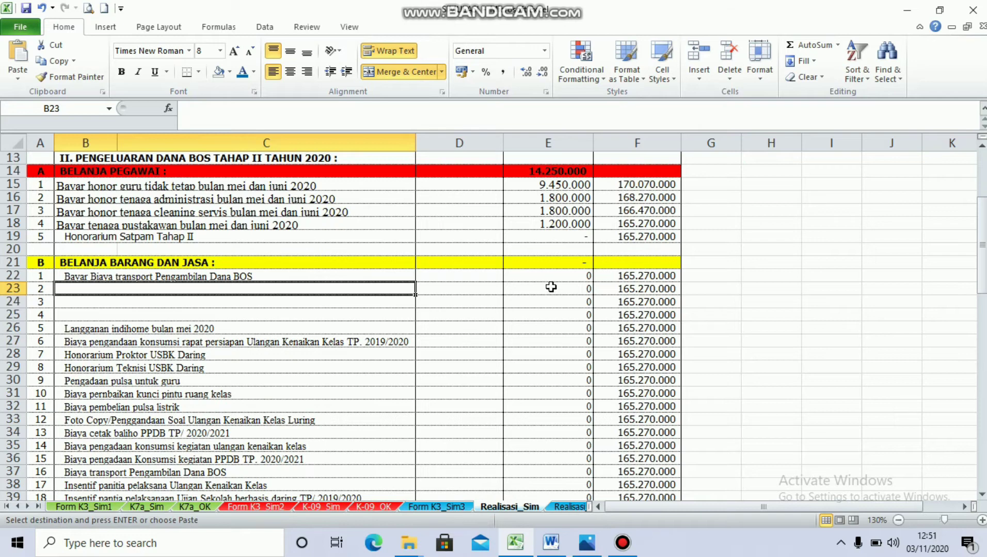
pyautogui.click(567, 278)
pyautogui.press('Return')
pyautogui.click(555, 346)
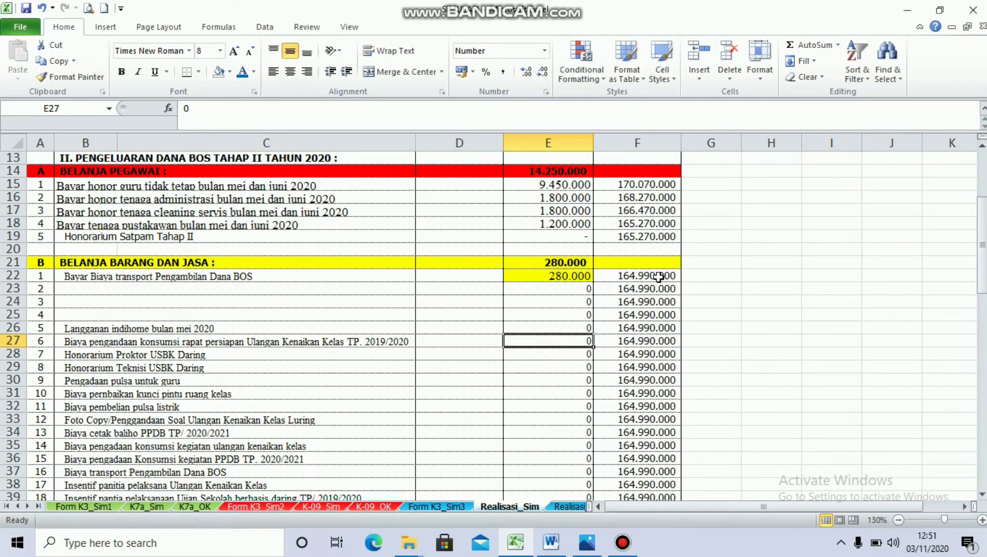
# - Check the Saldo formulas from F22 down, the amounts in E22:E44 and the Belanja Barang dan Jasa subtotal formula in E21
pyautogui.moveTo(658, 277); pyautogui.dragTo(648, 472)
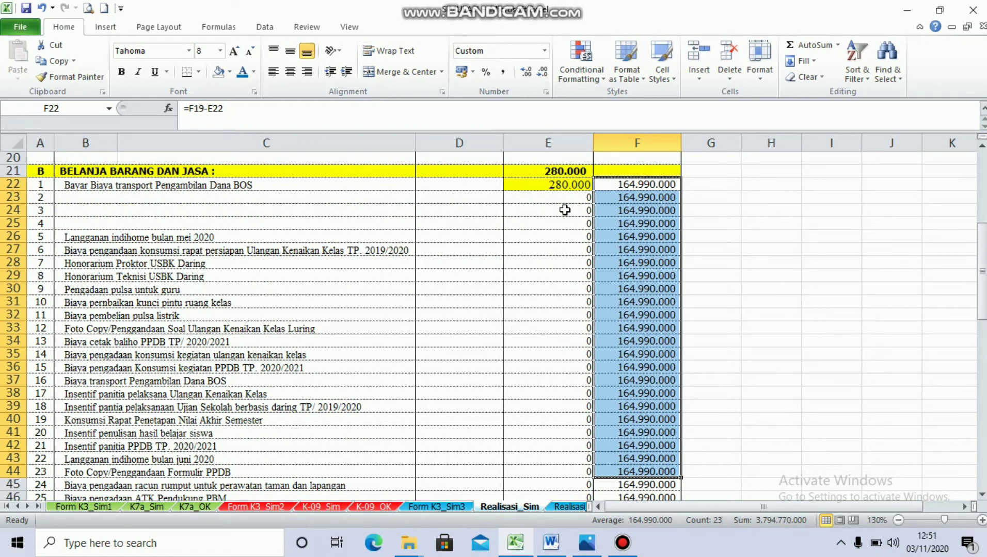
pyautogui.moveTo(569, 187); pyautogui.dragTo(568, 472)
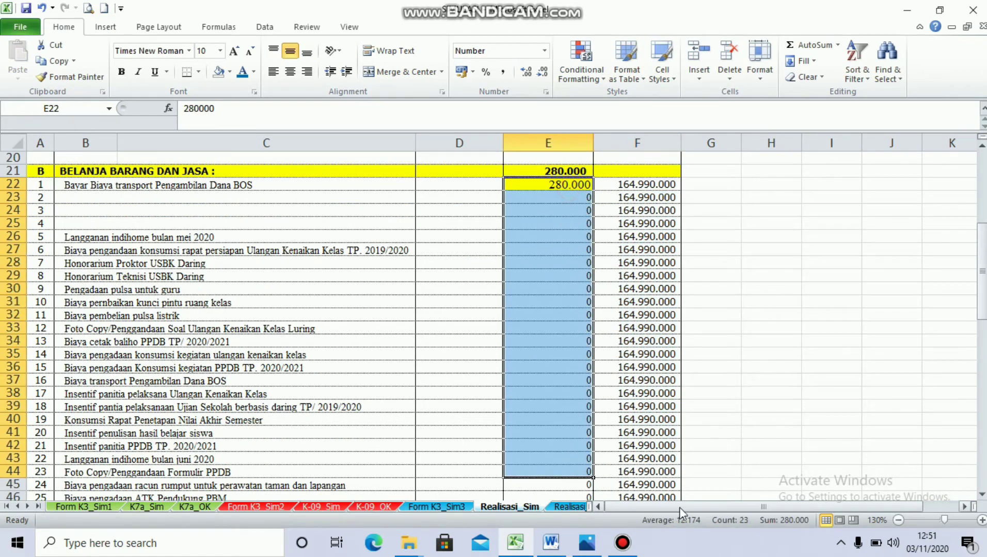
pyautogui.moveTo(650, 187); pyautogui.dragTo(655, 483)
pyautogui.scroll(2, 639, 425)
pyautogui.scroll(1, 639, 426)
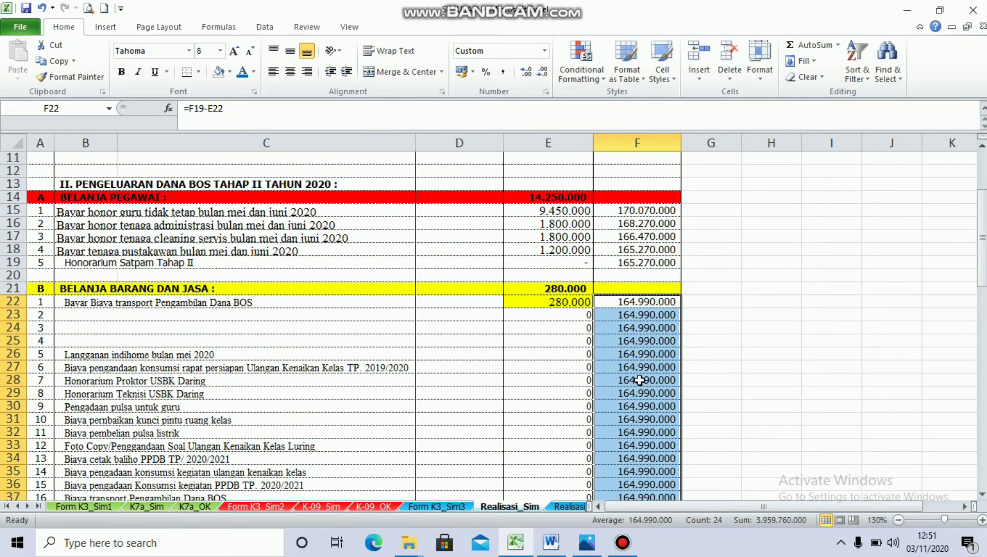
pyautogui.click(571, 292)
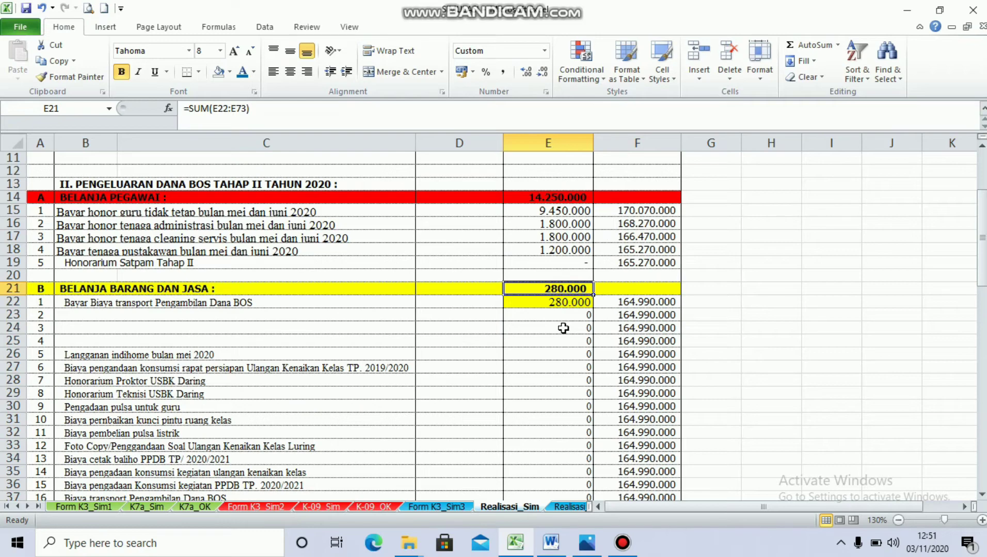
# - Compare the Belanja Modal descriptions in Realisasi_Sim with the green expense rows in Form K3_Sim3
pyautogui.scroll(-17, 560, 341)
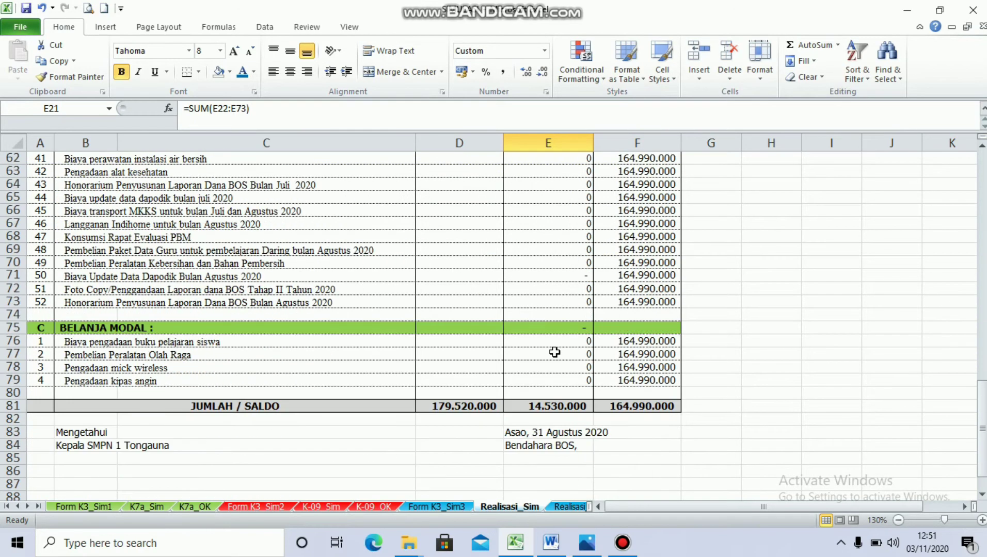
pyautogui.scroll(-1, 554, 352)
pyautogui.click(149, 316)
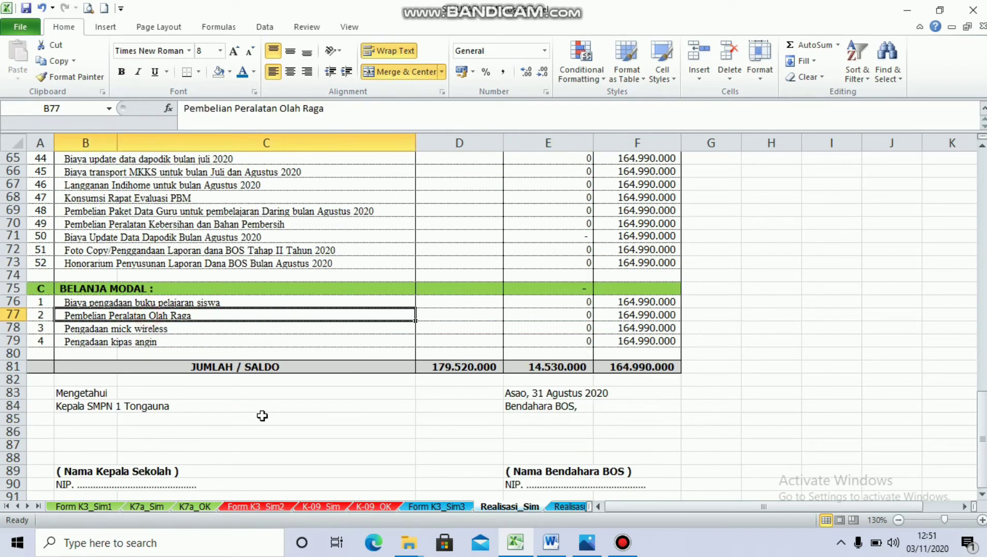
pyautogui.click(436, 507)
pyautogui.click(485, 427)
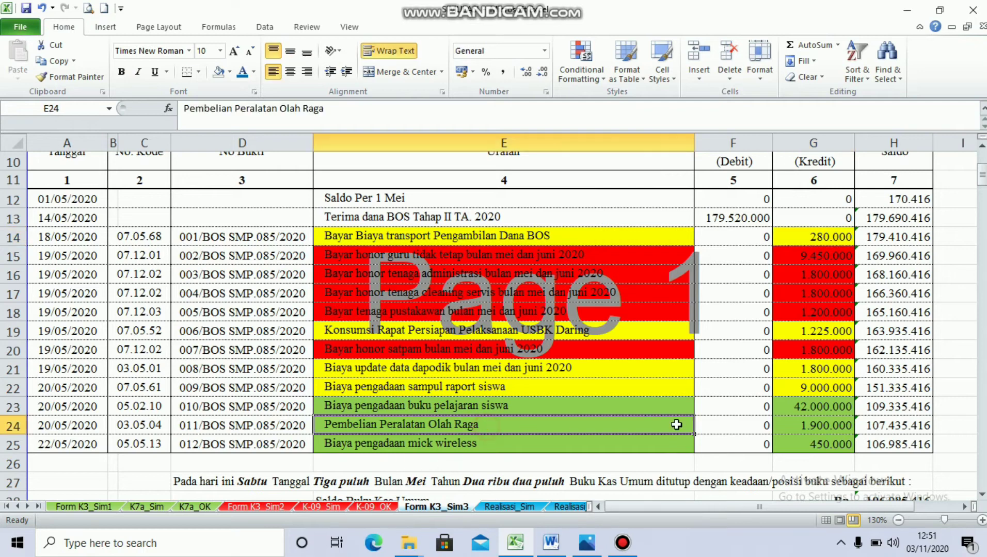
pyautogui.click(342, 407)
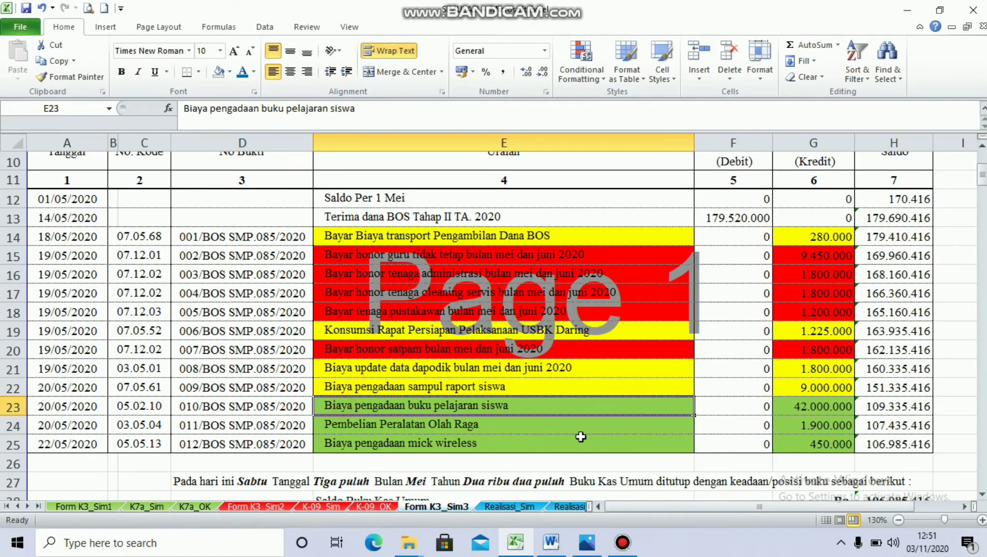
pyautogui.hotkey('ctrl', 'c')
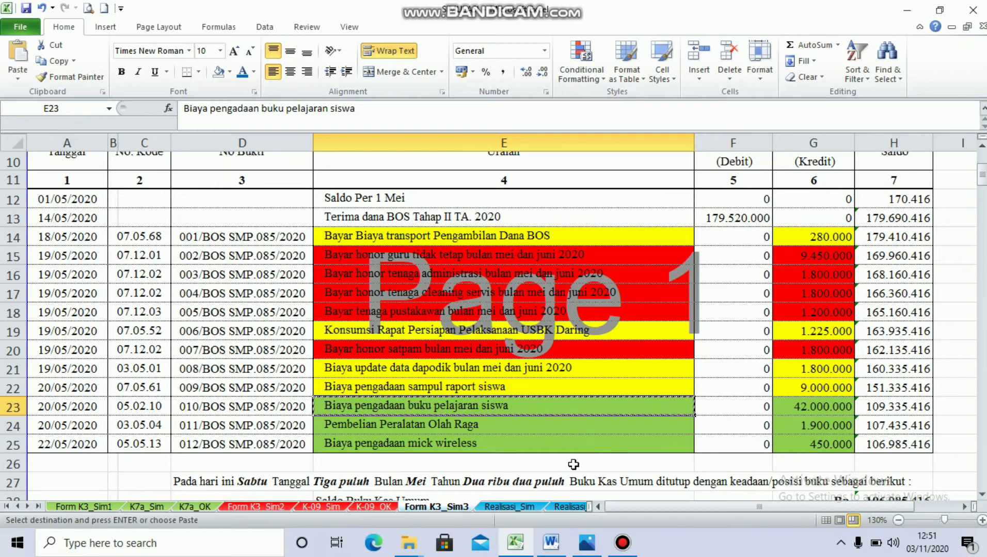
pyautogui.click(502, 509)
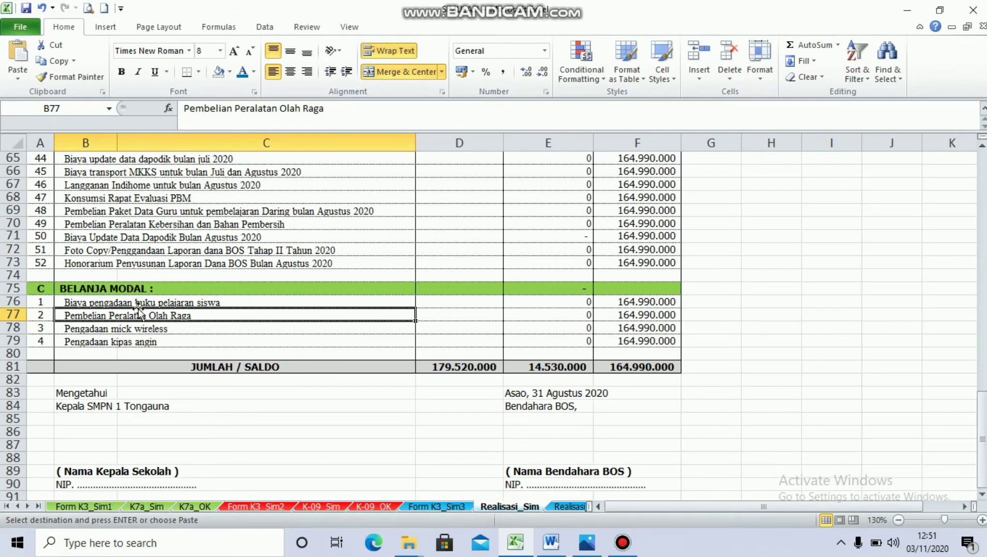
pyautogui.click(86, 339)
pyautogui.click(85, 319)
pyautogui.click(117, 303)
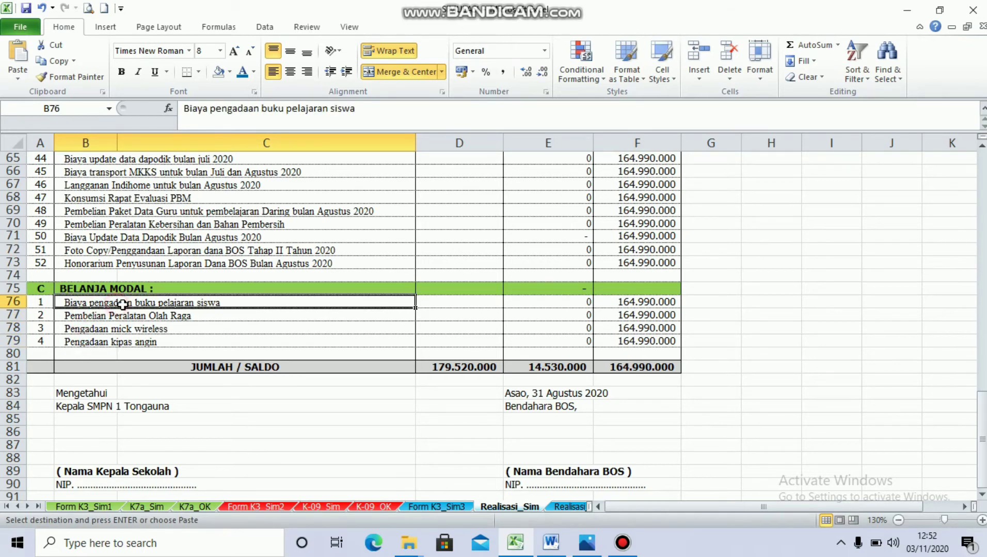
pyautogui.click(457, 507)
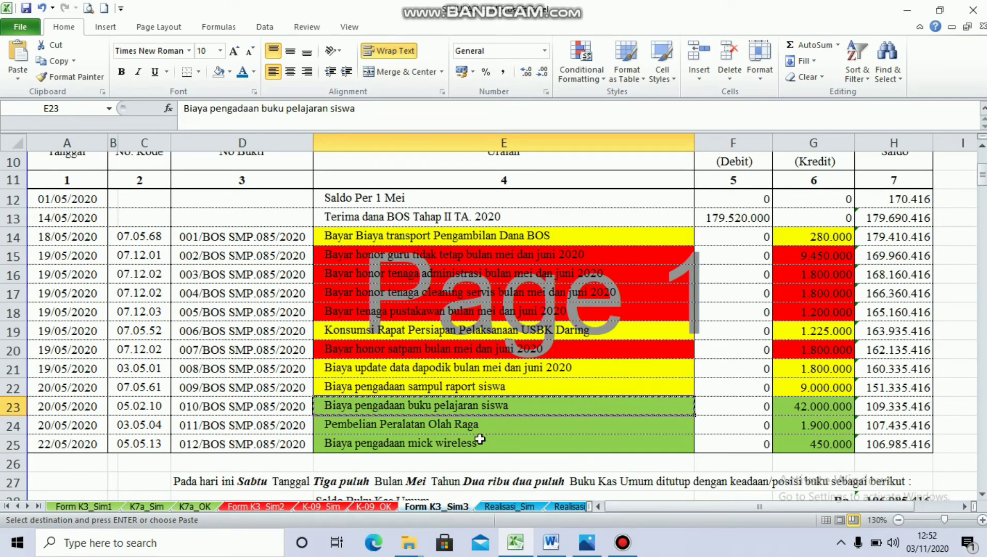
pyautogui.press('Escape')
# - Link the textbook procurement amount in E76 of Realisasi_Sim to cell G23 of Form K3_Sim3
pyautogui.click(436, 429)
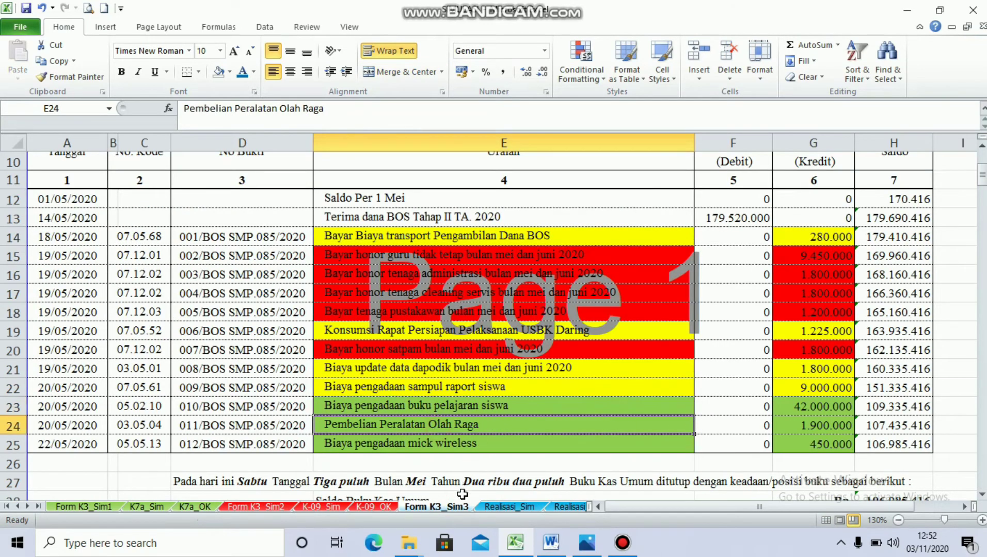
pyautogui.click(496, 508)
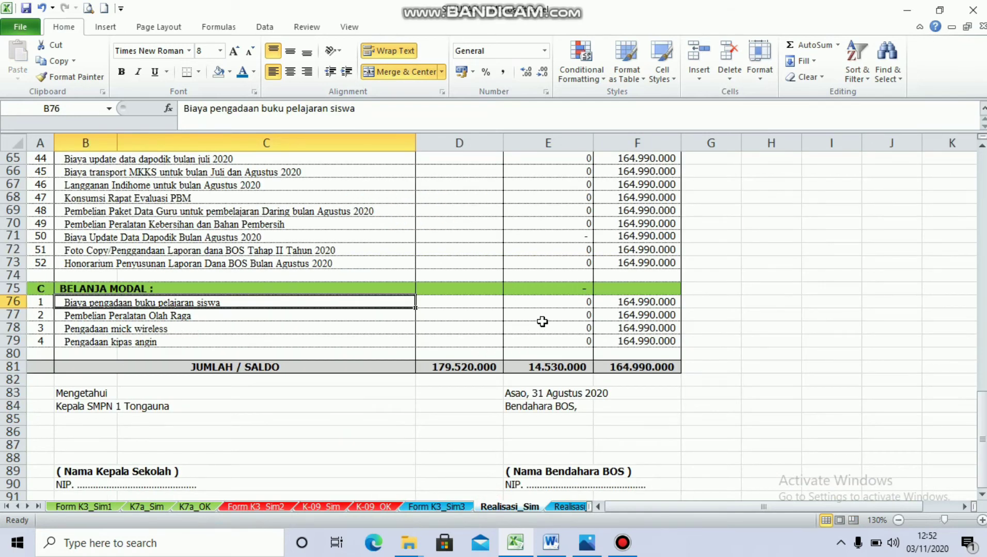
pyautogui.click(555, 306)
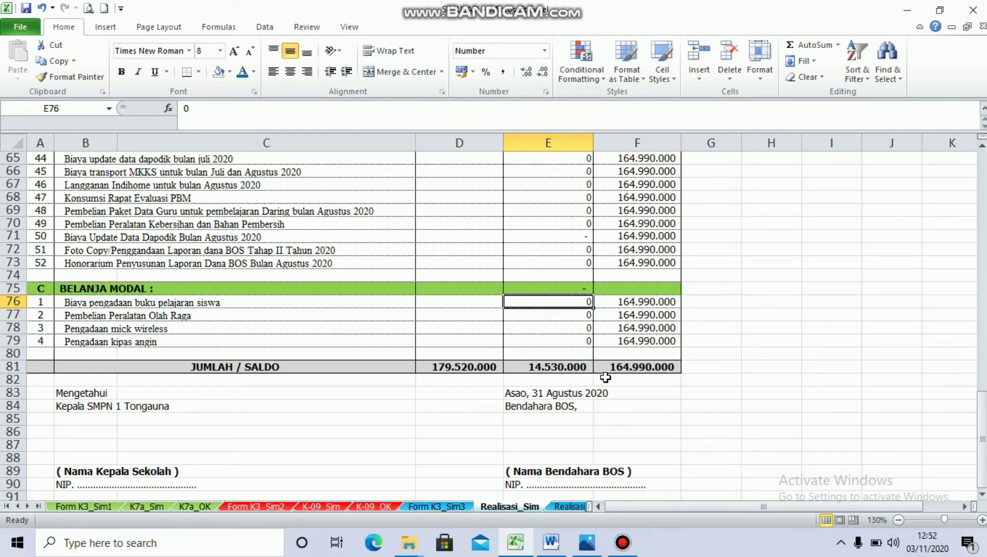
pyautogui.write('=')
pyautogui.click(444, 507)
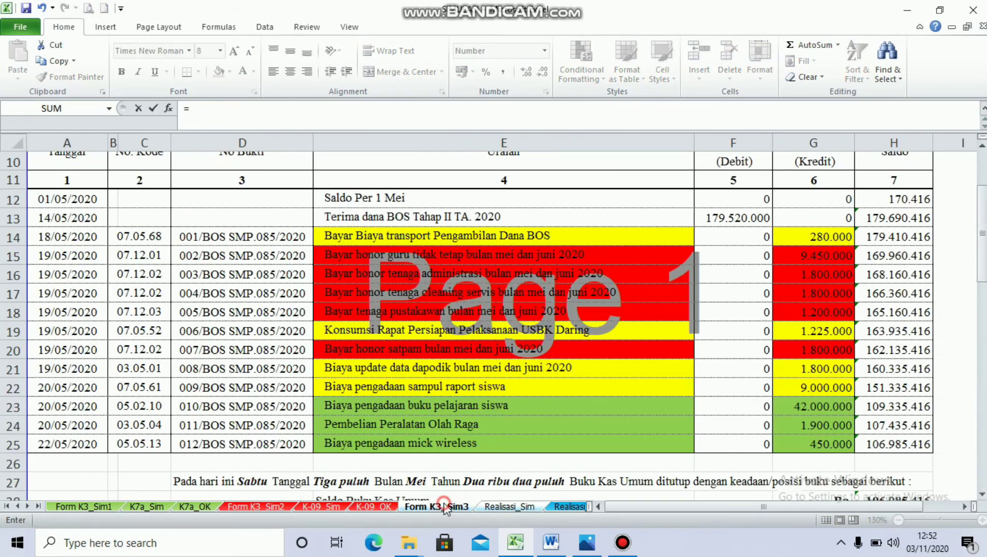
pyautogui.click(810, 410)
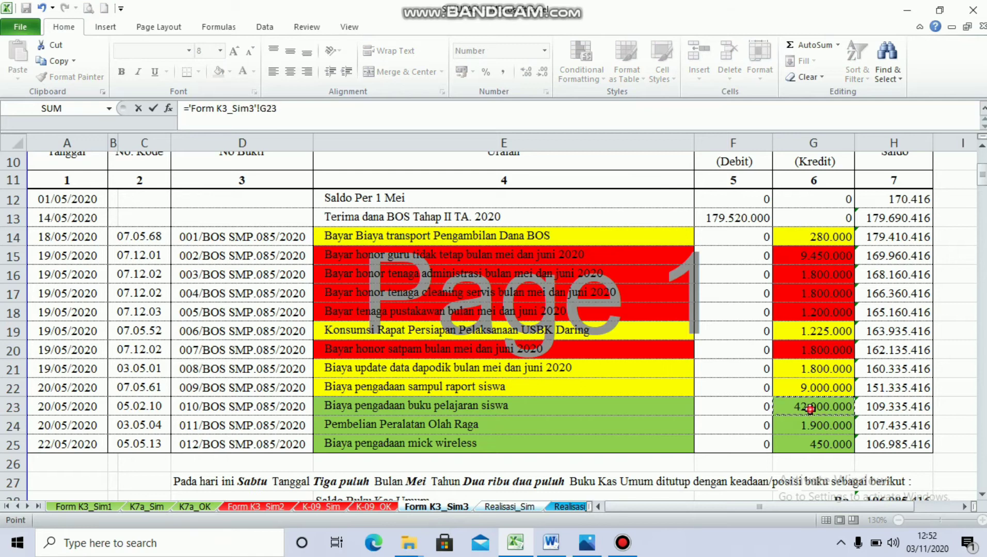
pyautogui.press('Return')
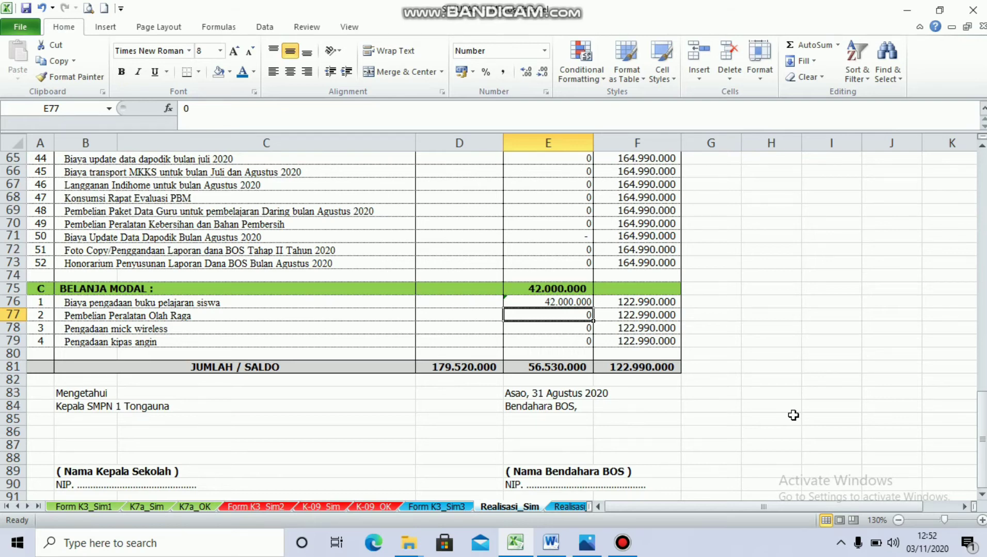
# - Link the sports equipment amount in E77 to G24 of Form K3_Sim3 and the wireless mic amount in E78 to G25
pyautogui.write('=')
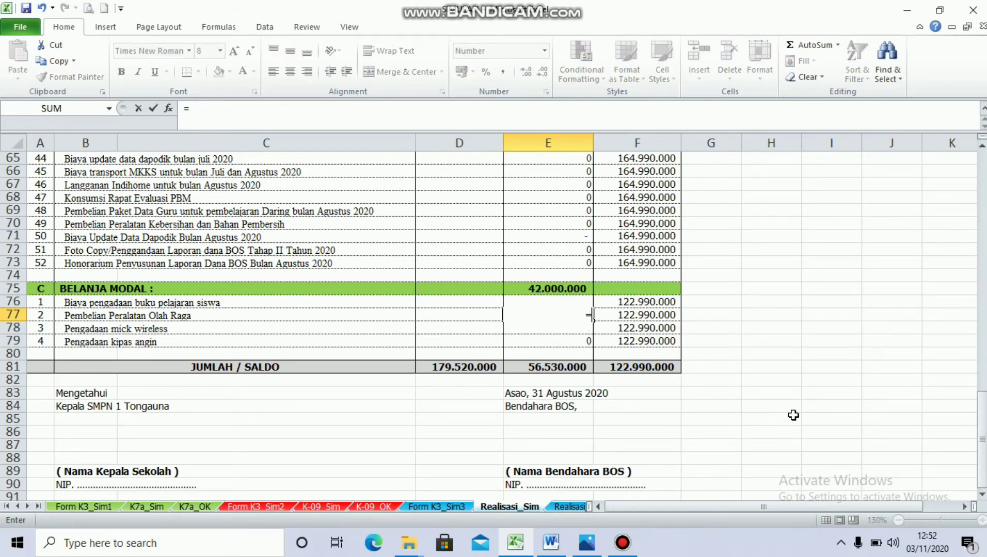
pyautogui.click(439, 506)
pyautogui.click(825, 426)
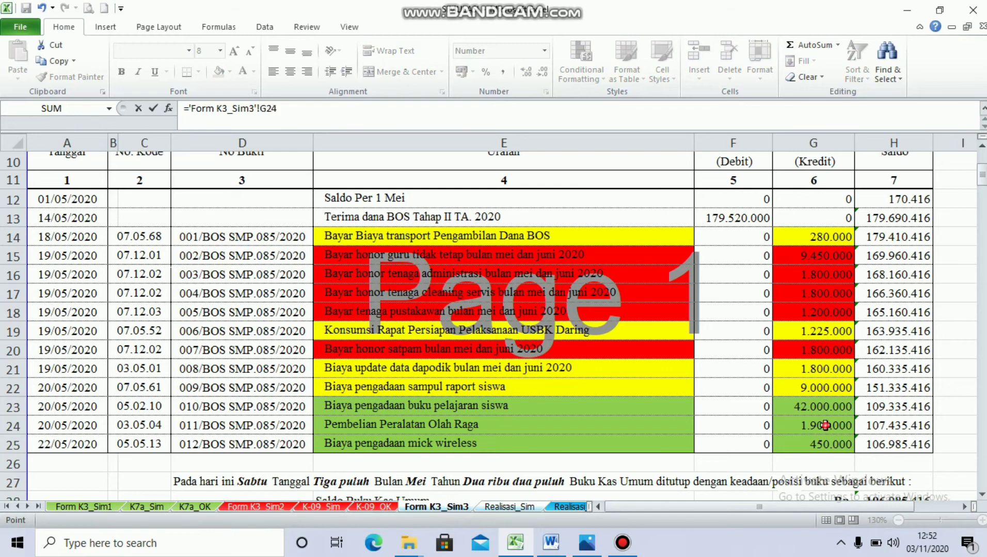
pyautogui.press('Return')
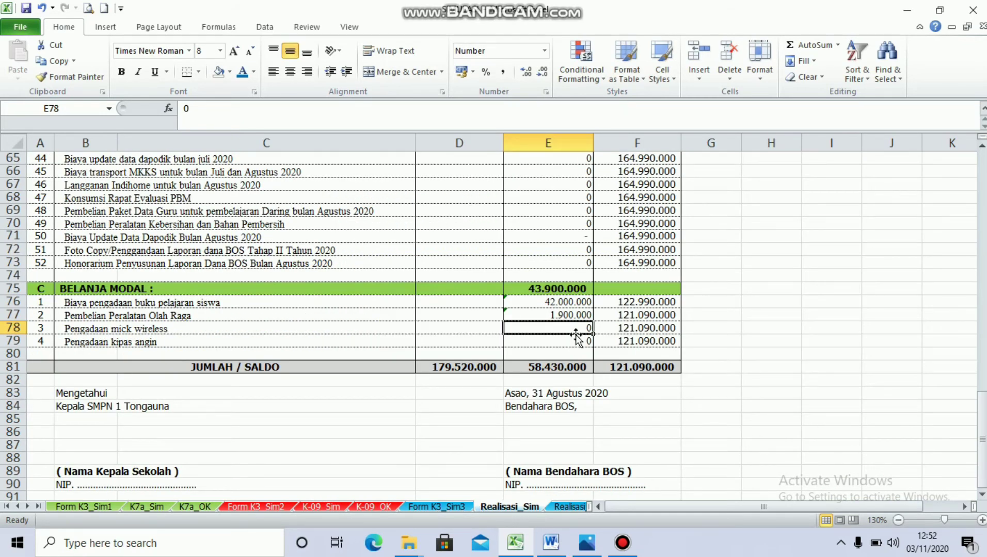
pyautogui.write('=')
pyautogui.click(435, 507)
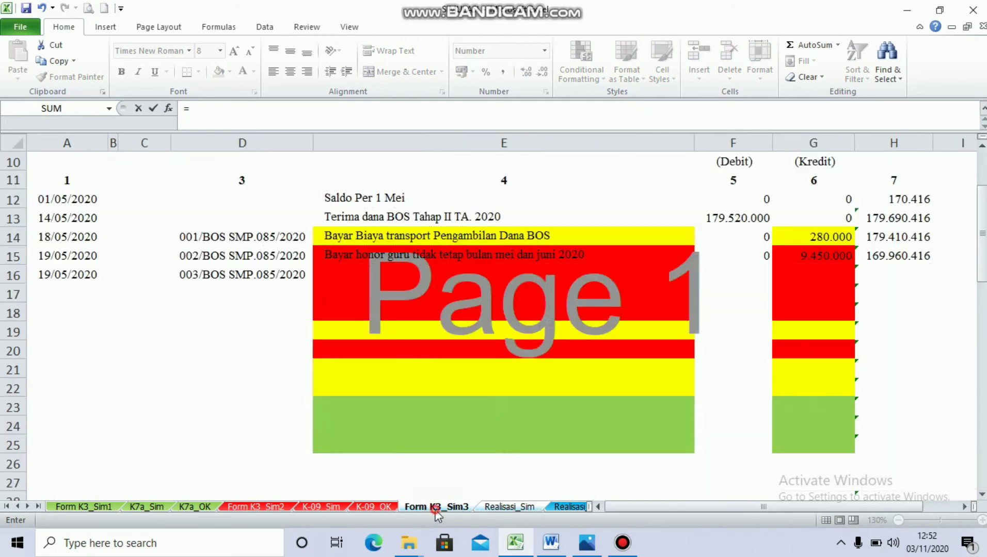
pyautogui.click(828, 446)
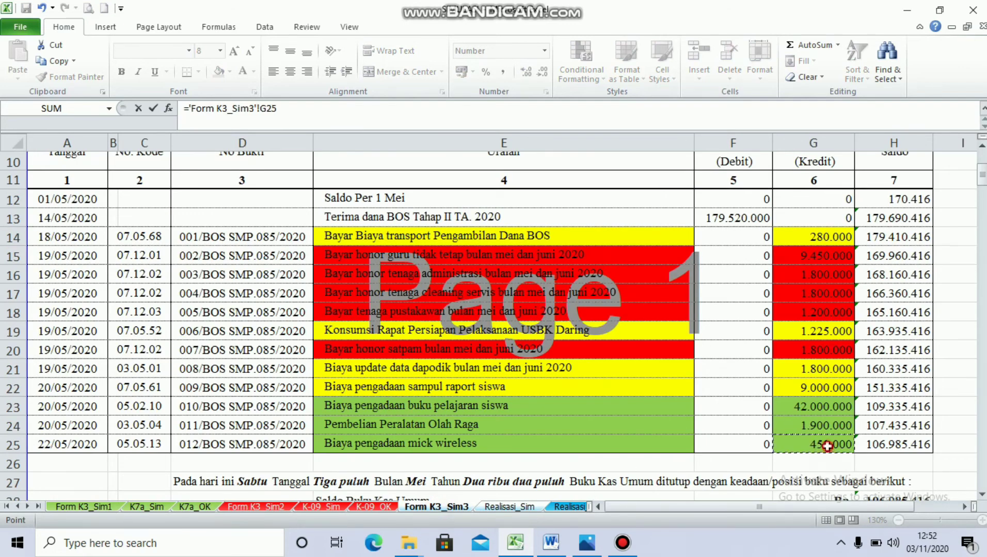
pyautogui.press('Return')
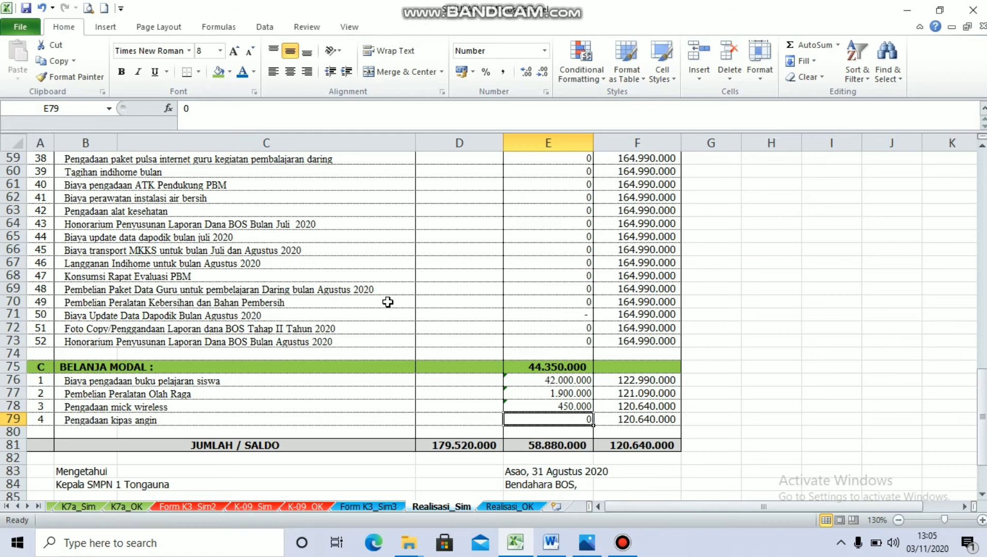
# - Link the kipas angin procurement amount in E79 of Realisasi_Sim to cell G108 of Form K3_Sim3
pyautogui.write('=')
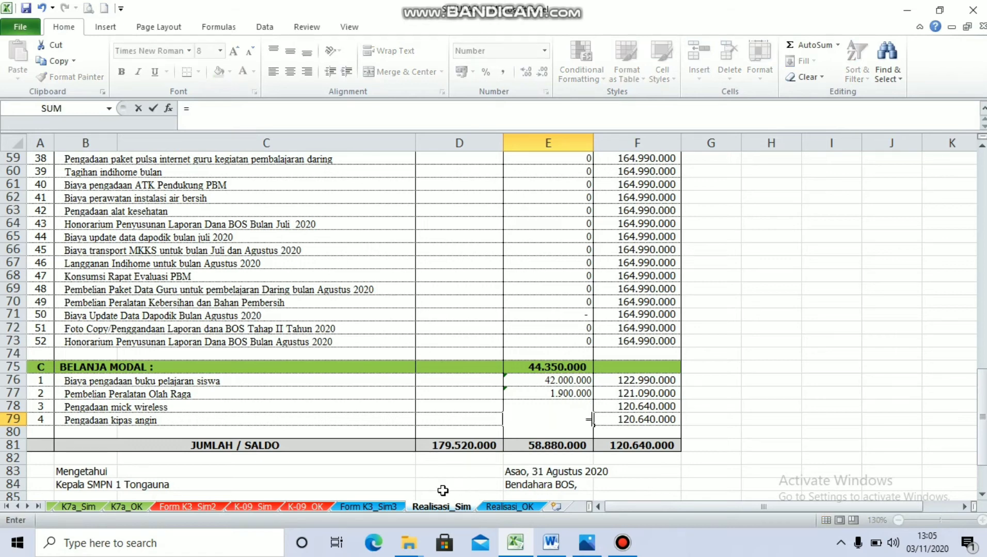
pyautogui.click(388, 508)
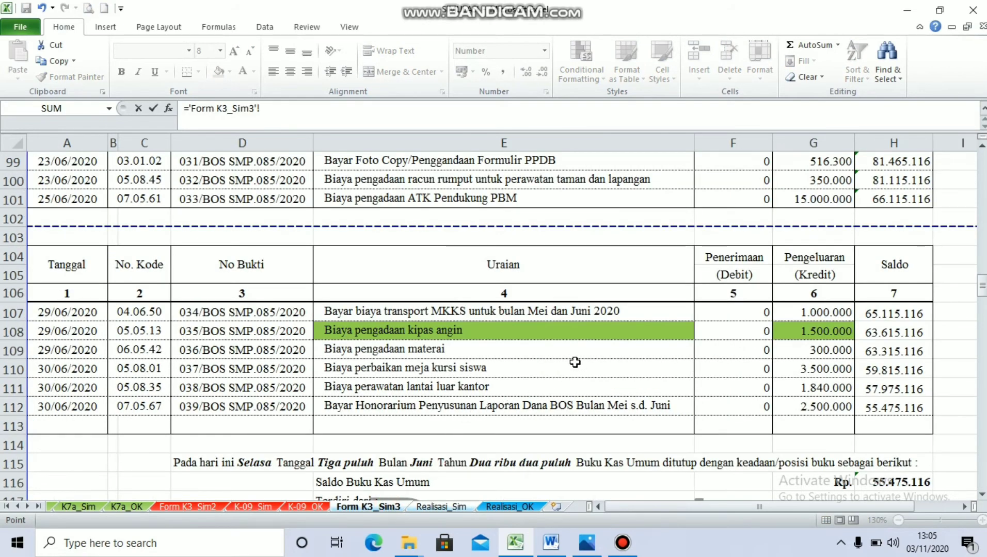
pyautogui.click(822, 336)
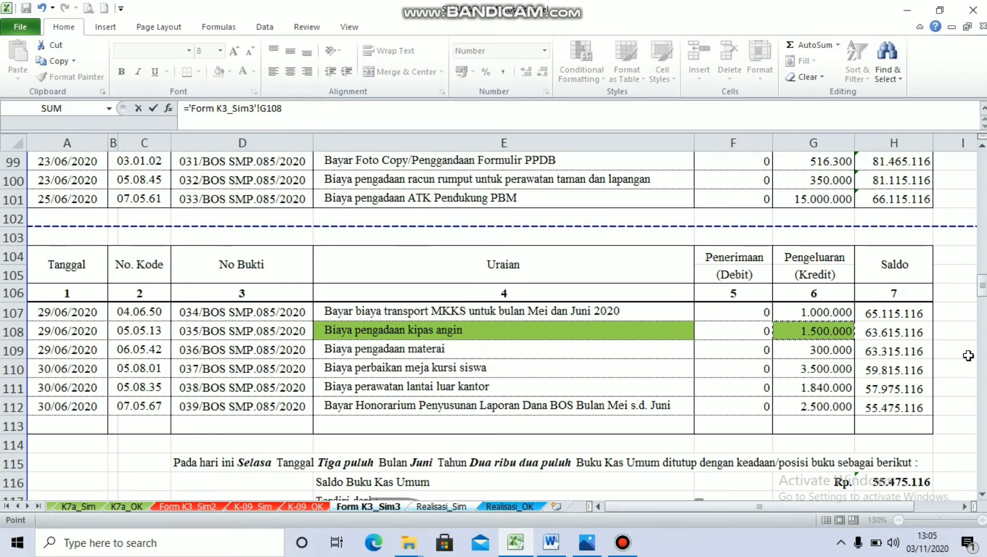
pyautogui.press('Return')
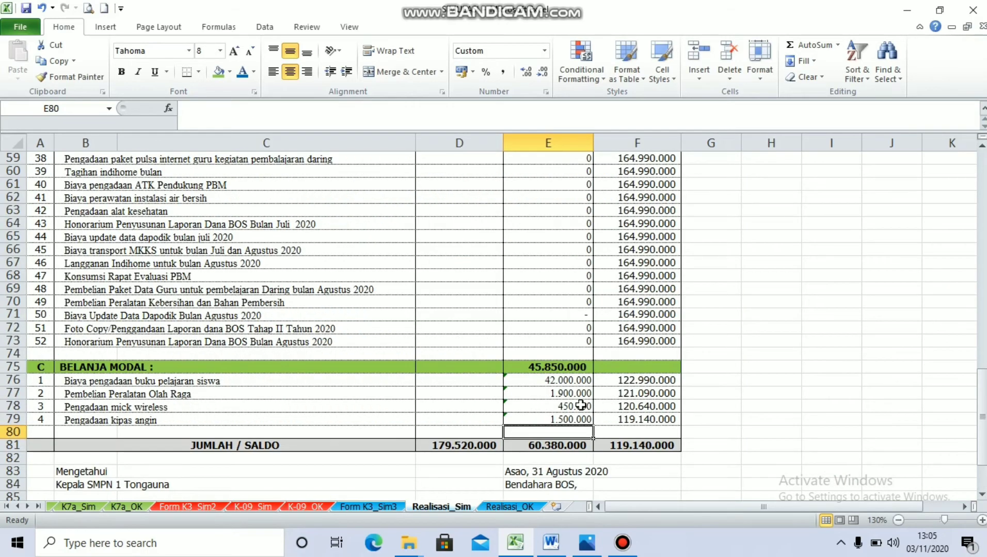
# - Review the partly filled sections of Realisasi_Sim and view the completed recap in Realisasi_OK
pyautogui.scroll(19, 560, 359)
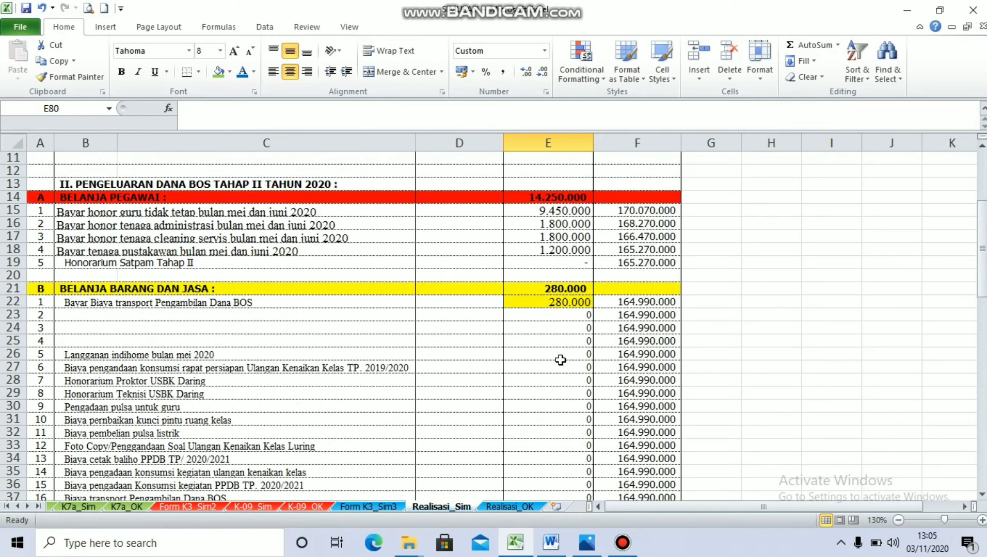
pyautogui.scroll(-6, 560, 359)
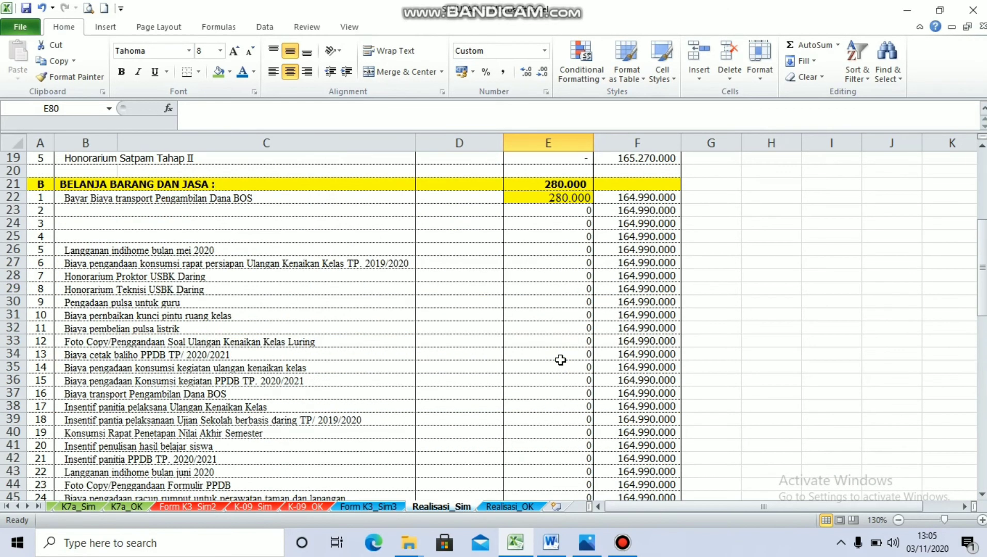
pyautogui.click(506, 508)
pyautogui.scroll(12, 520, 380)
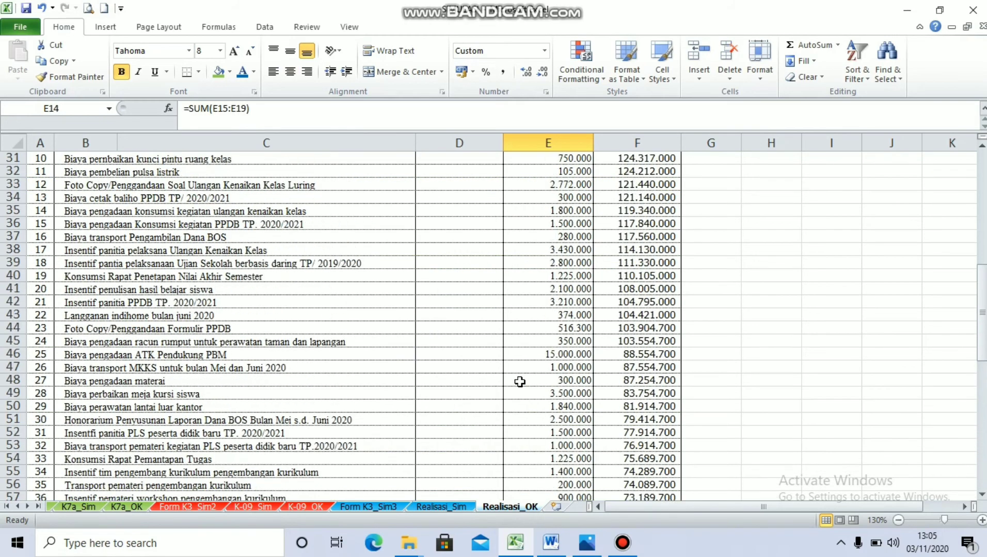
# - Look over the expense sections of Realisasi_OK and inspect the JUMLAH / SALDO formulas in D81, E81 and F81
pyautogui.scroll(10, 520, 382)
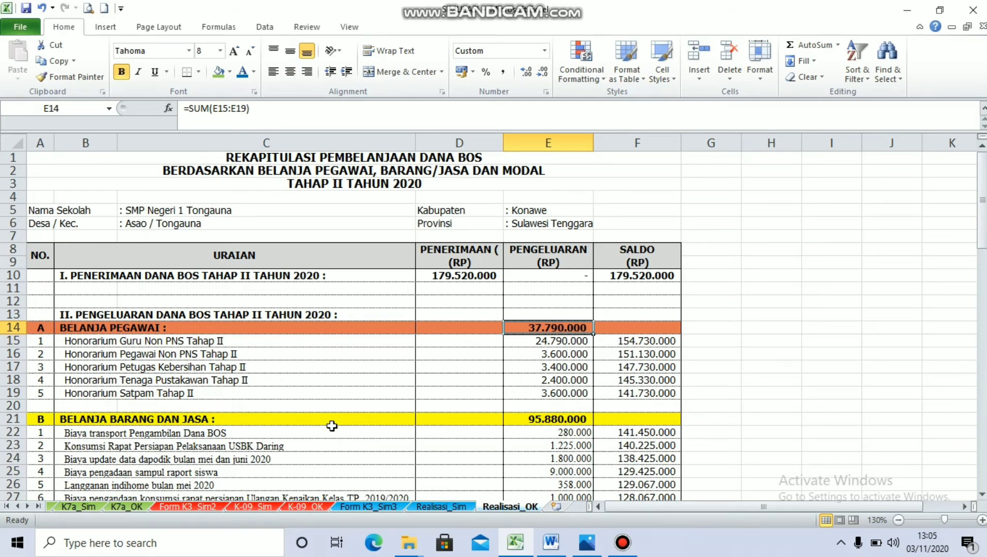
pyautogui.scroll(-20, 386, 465)
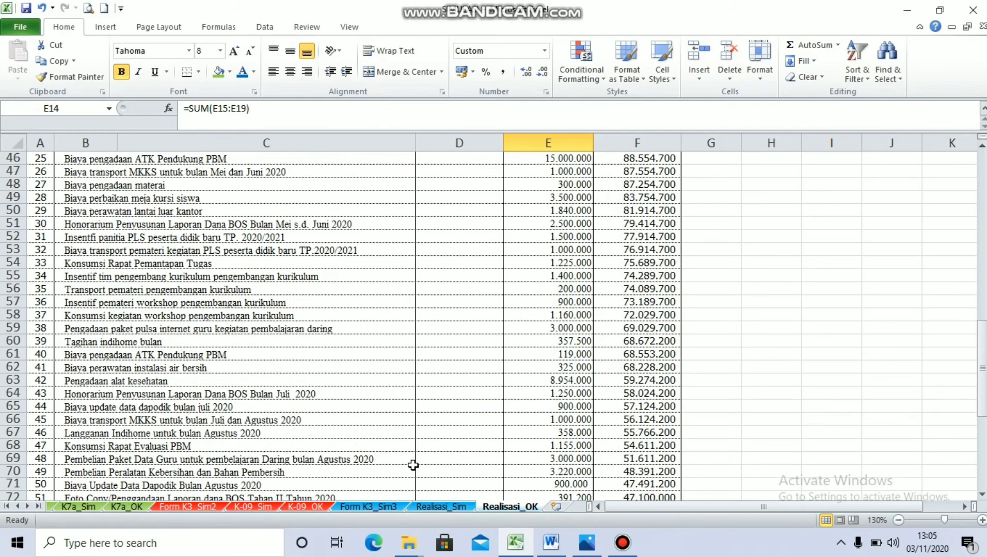
pyautogui.scroll(20, 524, 493)
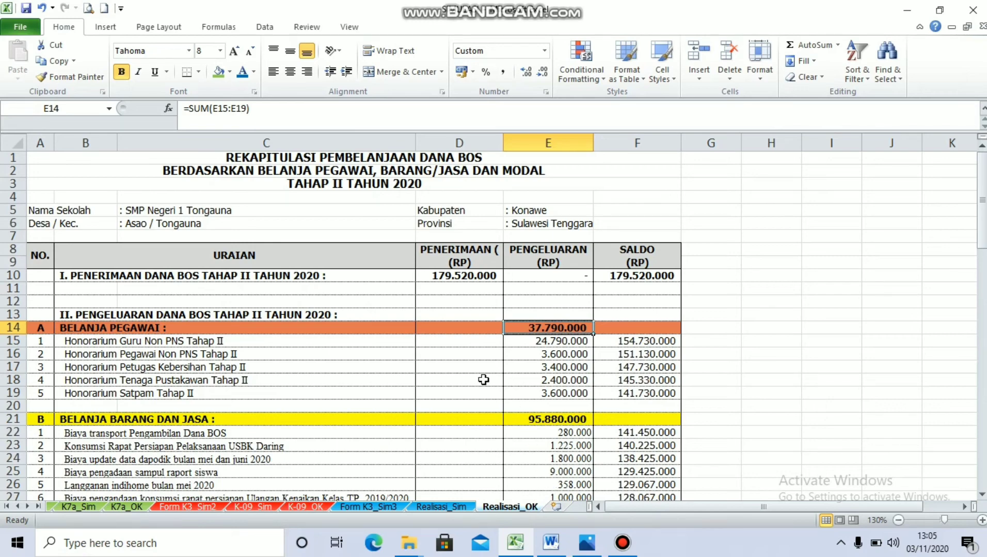
pyautogui.scroll(-20, 483, 380)
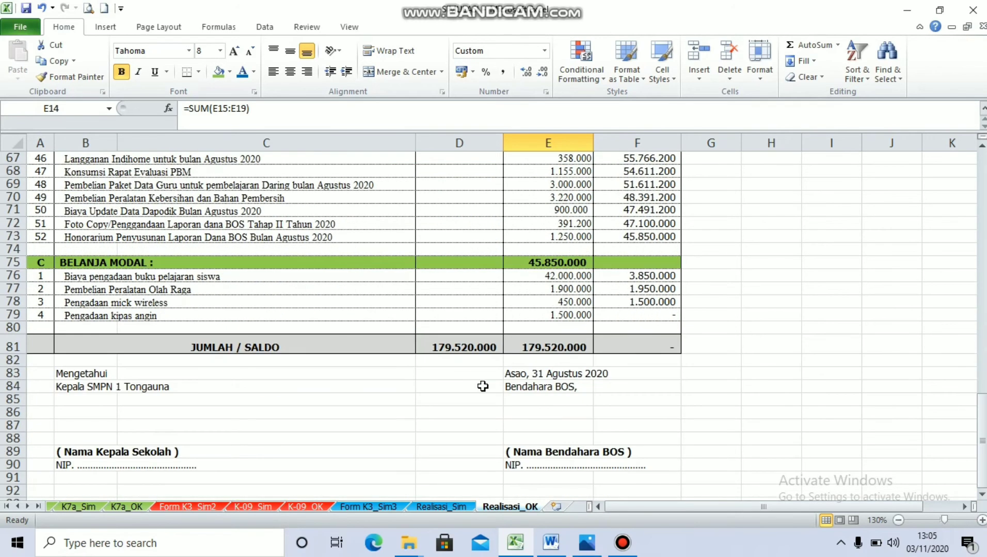
pyautogui.click(467, 348)
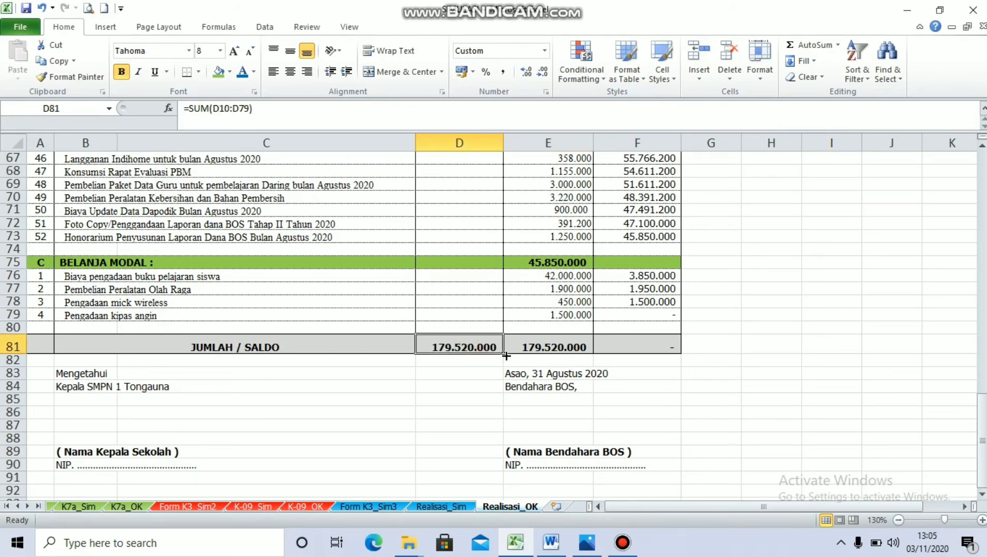
pyautogui.click(553, 345)
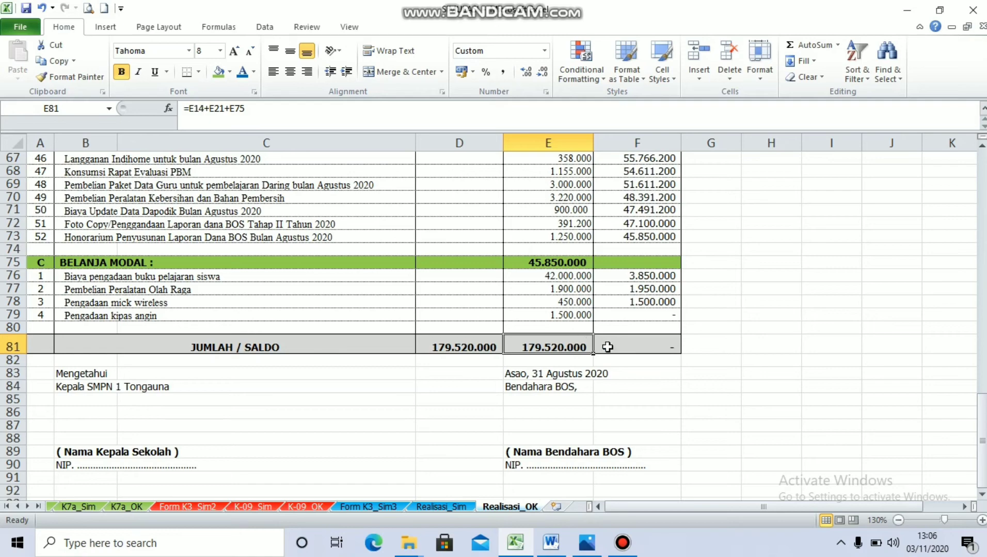
pyautogui.click(631, 347)
# - Examine the expense items and running SALDO column of Realisasi_OK from the header to the totals row
pyautogui.scroll(20, 631, 347)
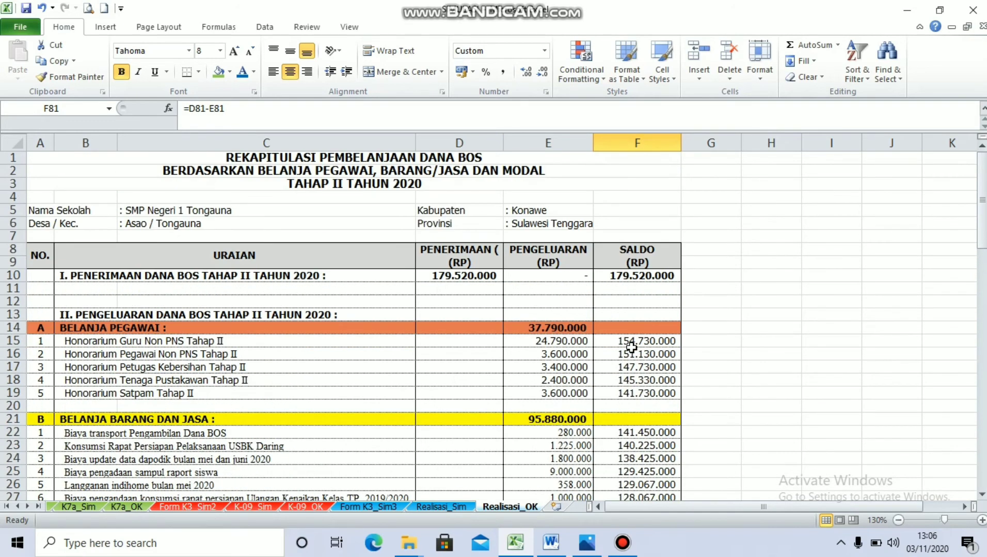
pyautogui.scroll(-13, 631, 348)
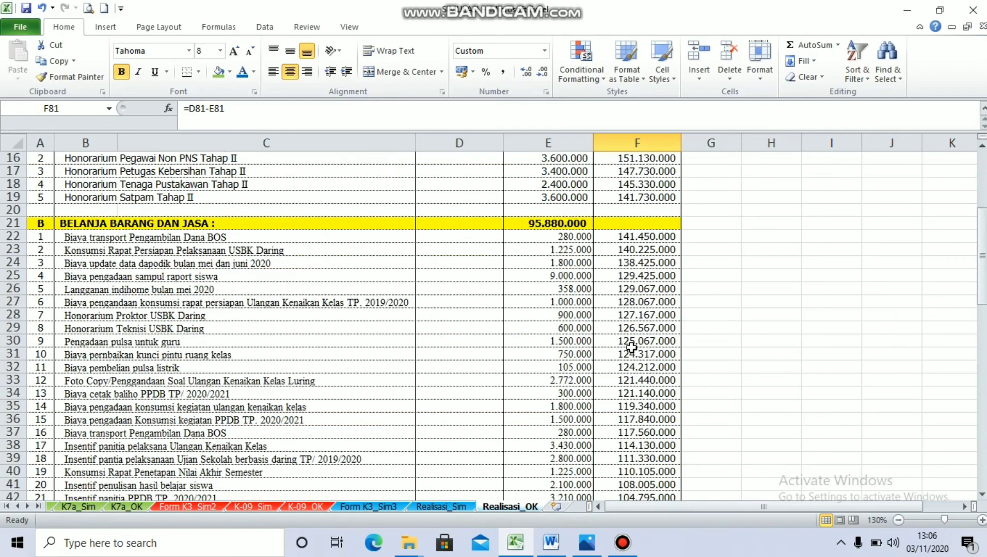
pyautogui.scroll(7, 631, 347)
pyautogui.scroll(-8, 633, 351)
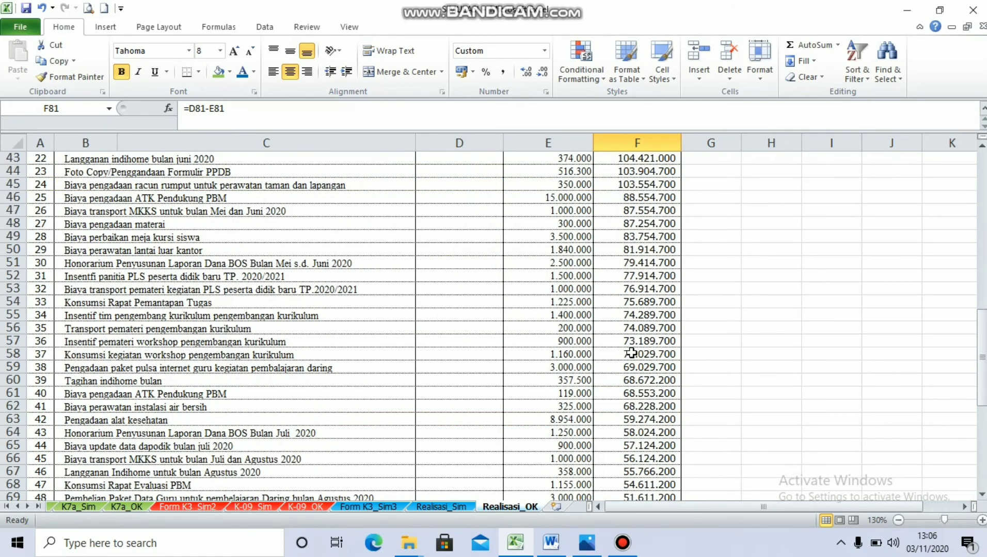
pyautogui.scroll(11, 633, 351)
pyautogui.scroll(-19, 631, 356)
pyautogui.scroll(-6, 629, 366)
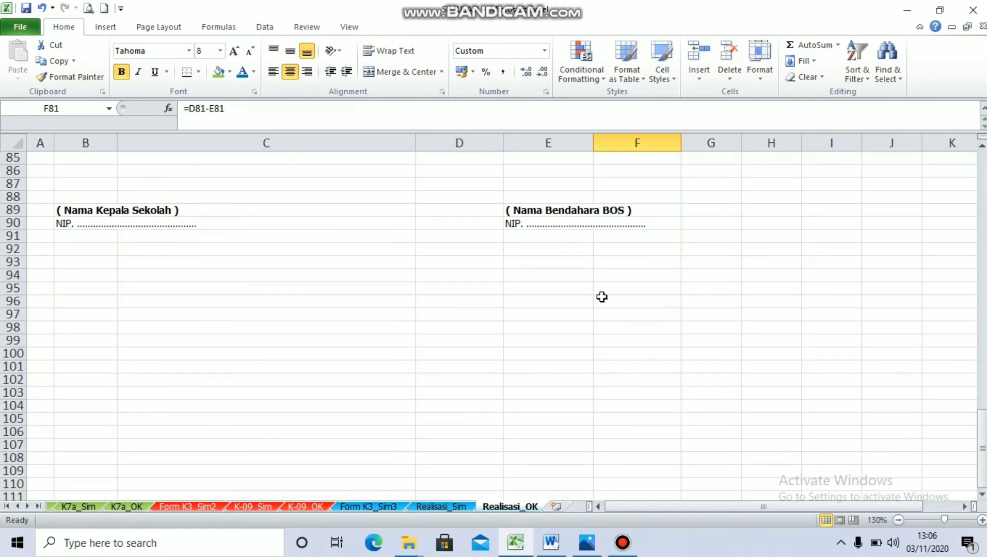
pyautogui.scroll(4, 601, 298)
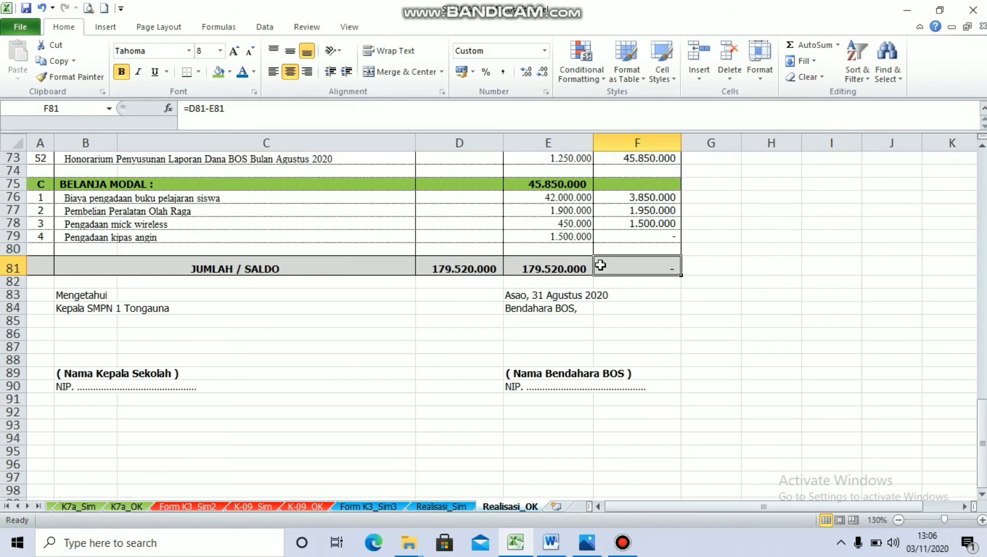
# - Check the signature block of Realisasi_OK, covering the Kepala Sekolah and Bendahara BOS name cells
pyautogui.click(533, 382)
pyautogui.click(535, 373)
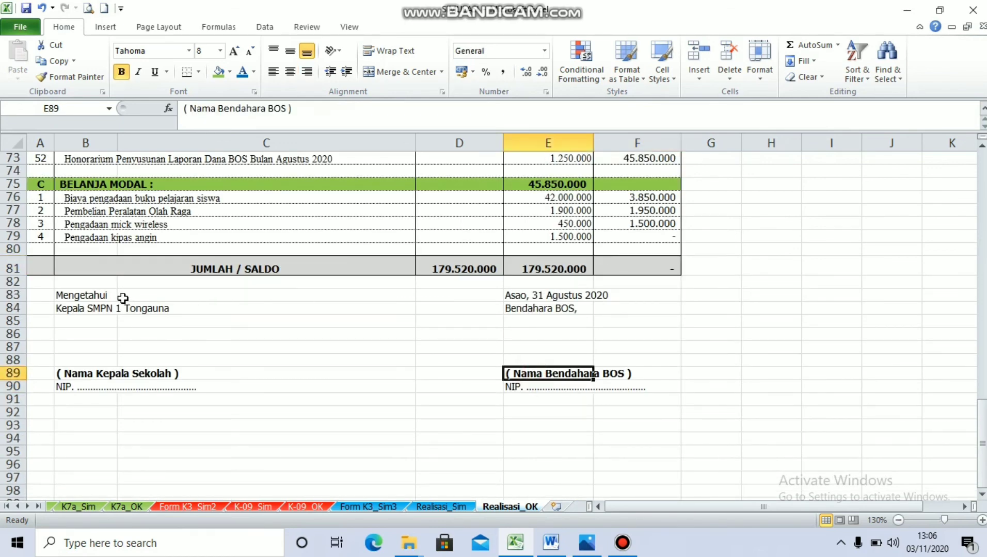
pyautogui.click(82, 297)
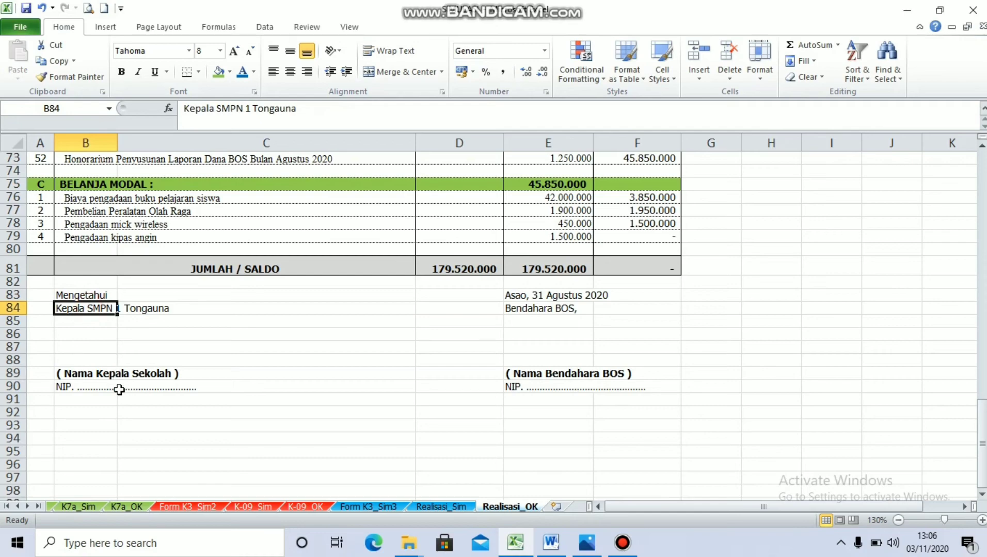
pyautogui.click(105, 380)
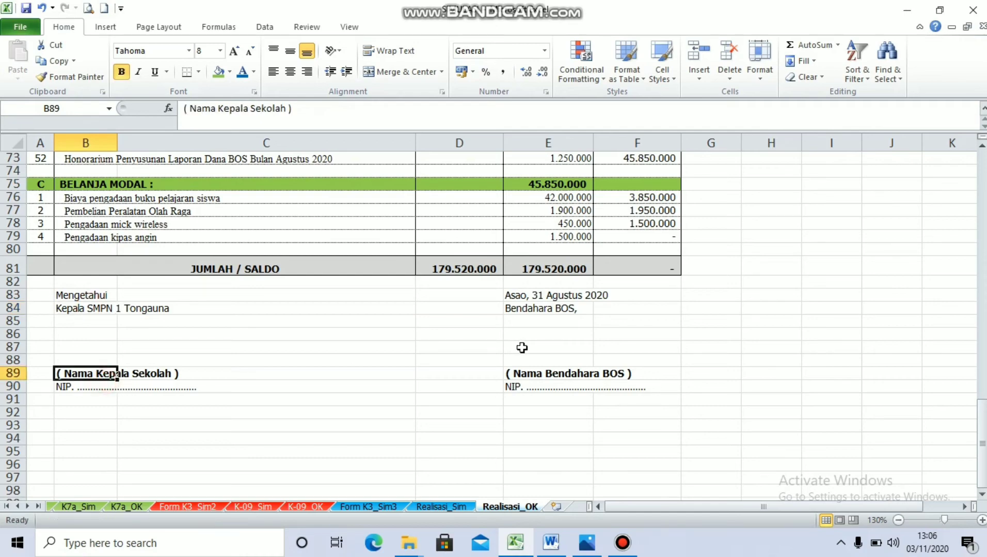
pyautogui.scroll(20, 518, 348)
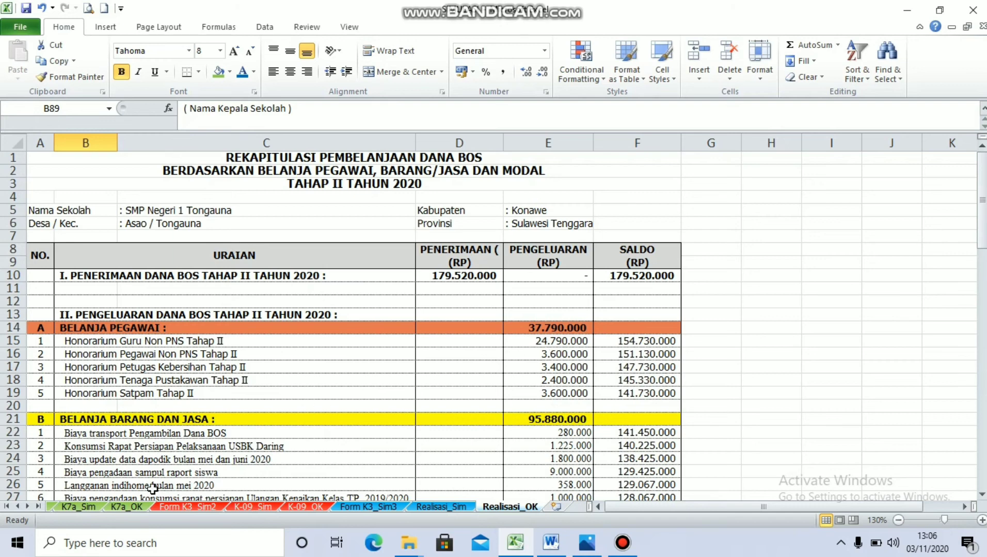
# - Review the completed BOS fund usage recap in K7a_OK, from its header to the totals row
pyautogui.click(131, 506)
pyautogui.scroll(-4, 778, 403)
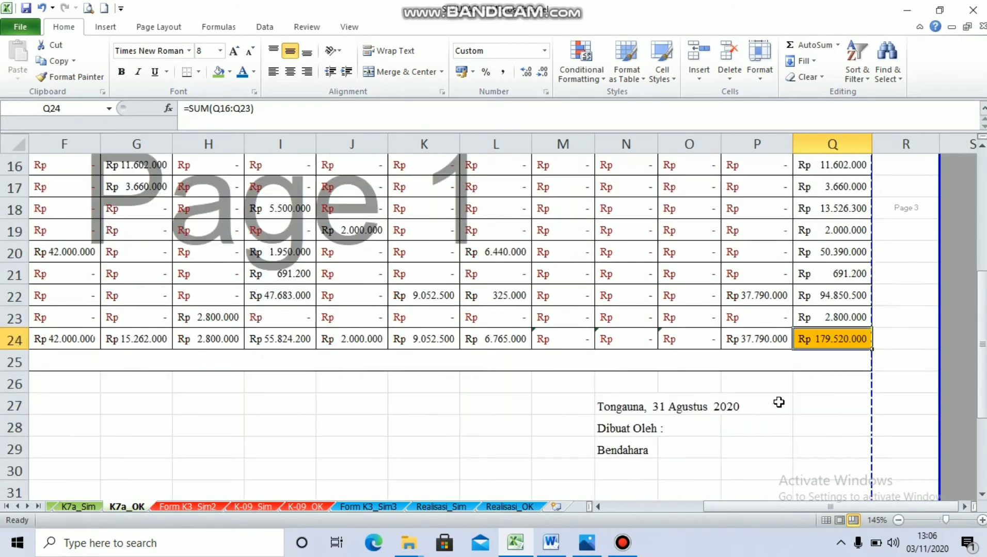
pyautogui.scroll(1, 779, 403)
pyautogui.scroll(5, 779, 402)
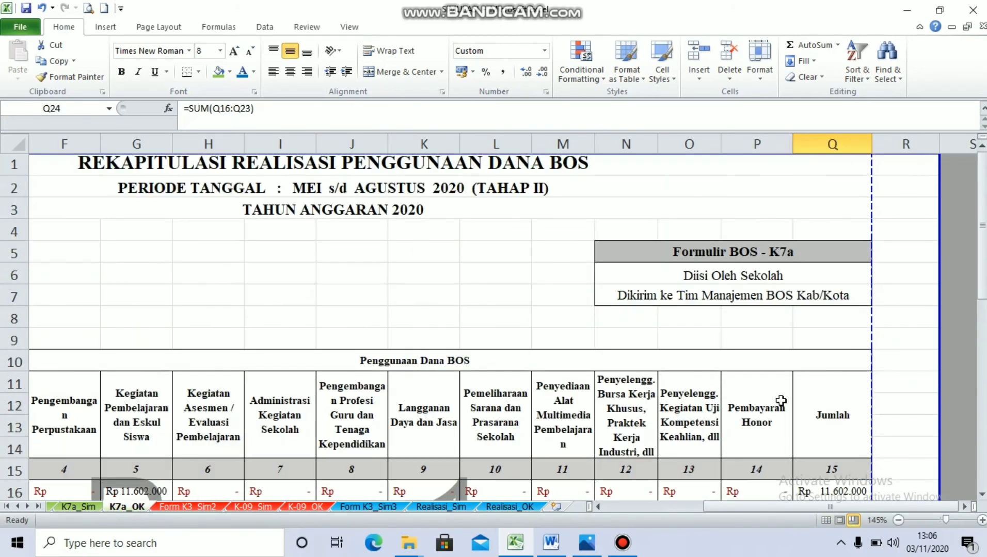
pyautogui.scroll(-6, 781, 401)
pyautogui.scroll(6, 780, 401)
# - Review the completed inventory purchase recap in K-09_OK, from the item list to the total
pyautogui.click(307, 507)
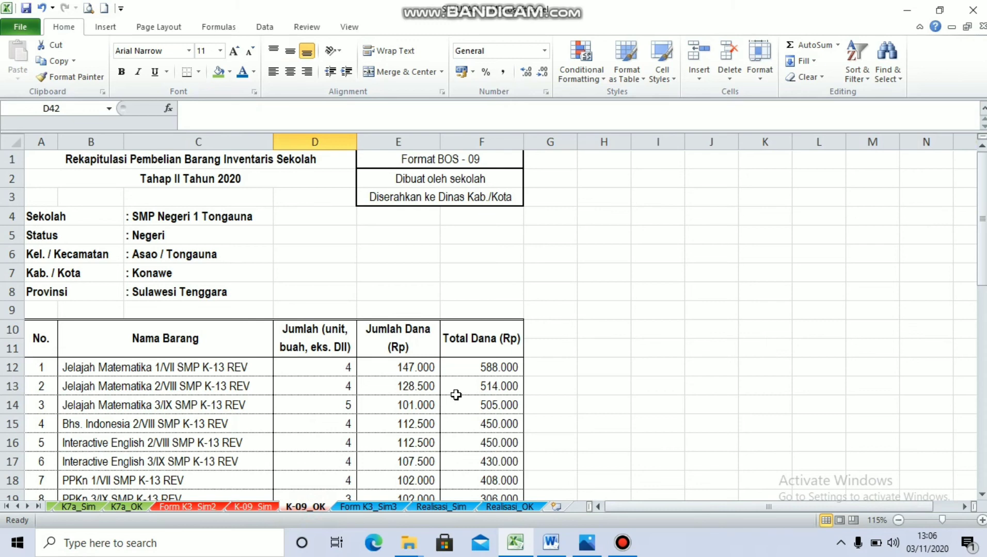
pyautogui.scroll(-11, 455, 395)
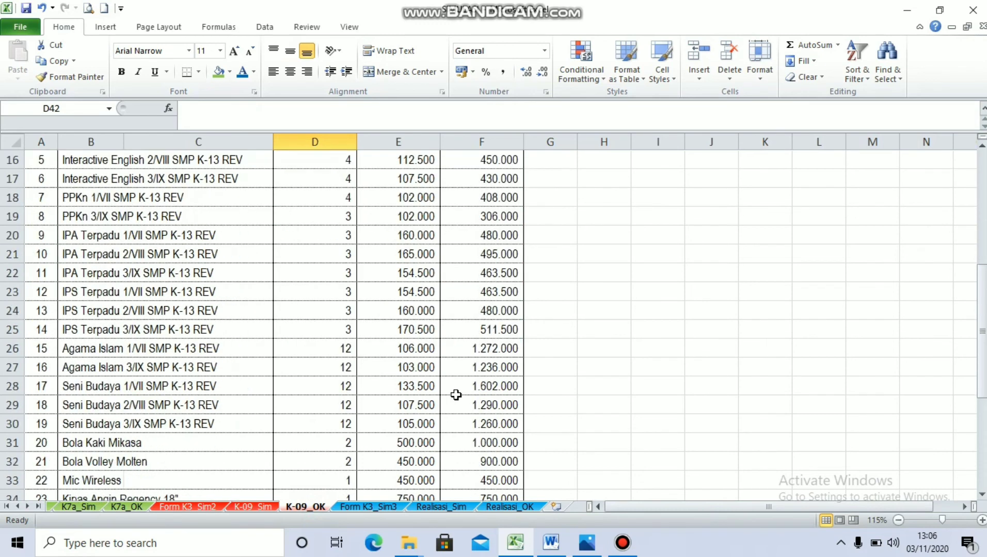
pyautogui.scroll(4, 456, 395)
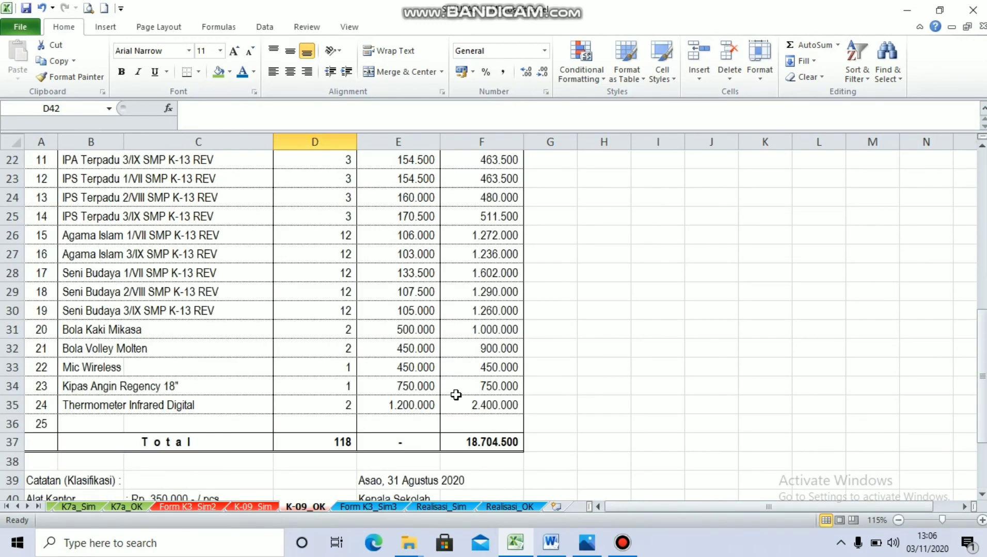
# - Return to Realisasi_OK and look over the whole recap by Belanja Pegawai, Barang dan Jasa and Modal once more
pyautogui.click(508, 506)
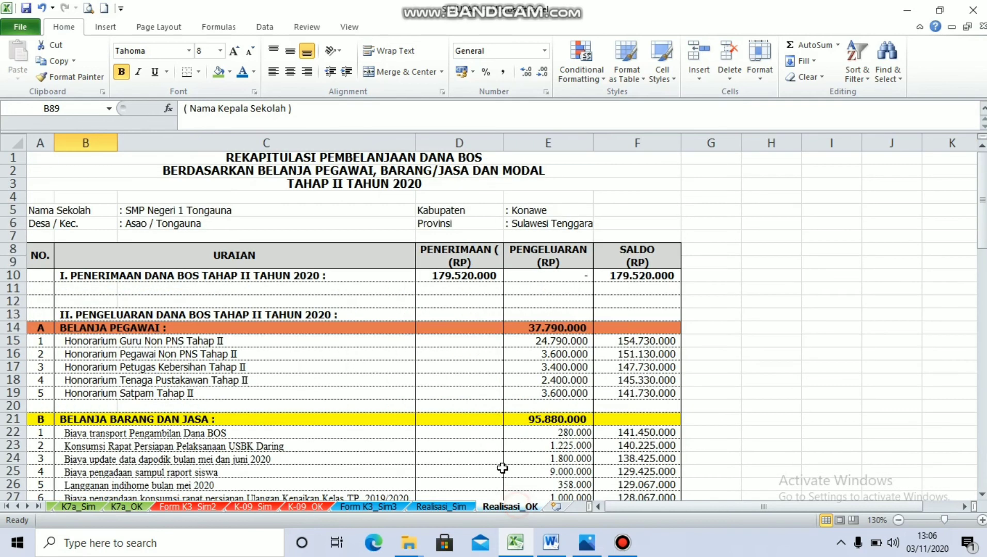
pyautogui.click(467, 385)
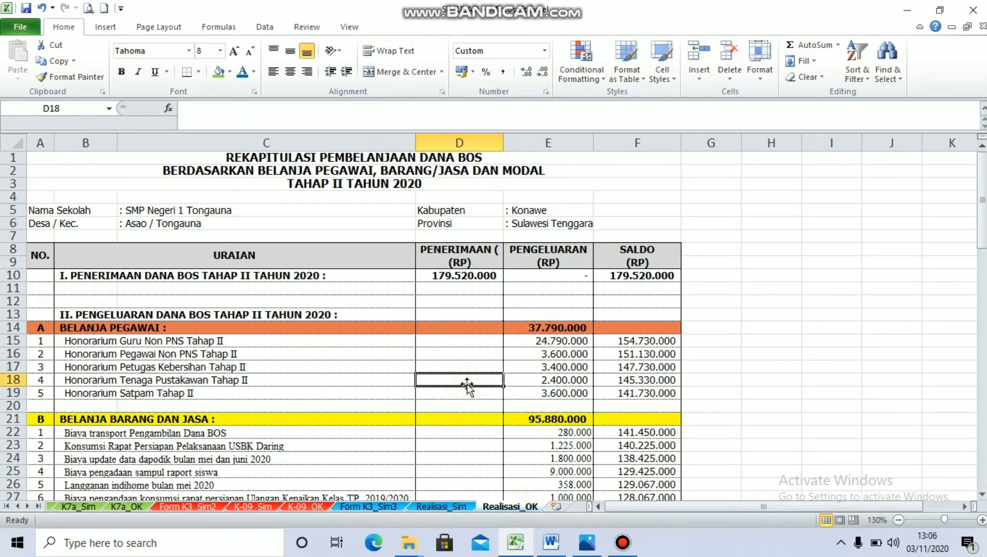
pyautogui.scroll(-14, 466, 384)
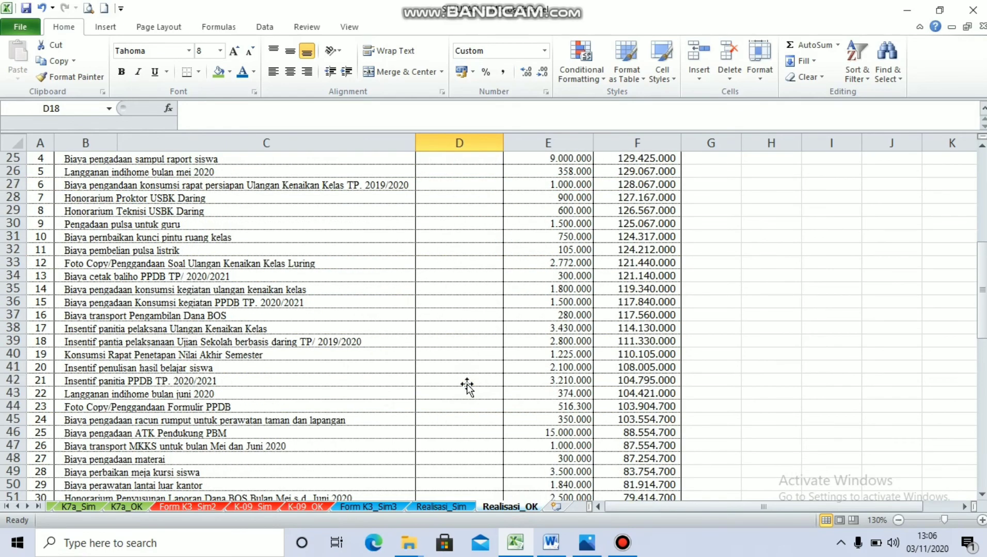
pyautogui.scroll(-8, 466, 384)
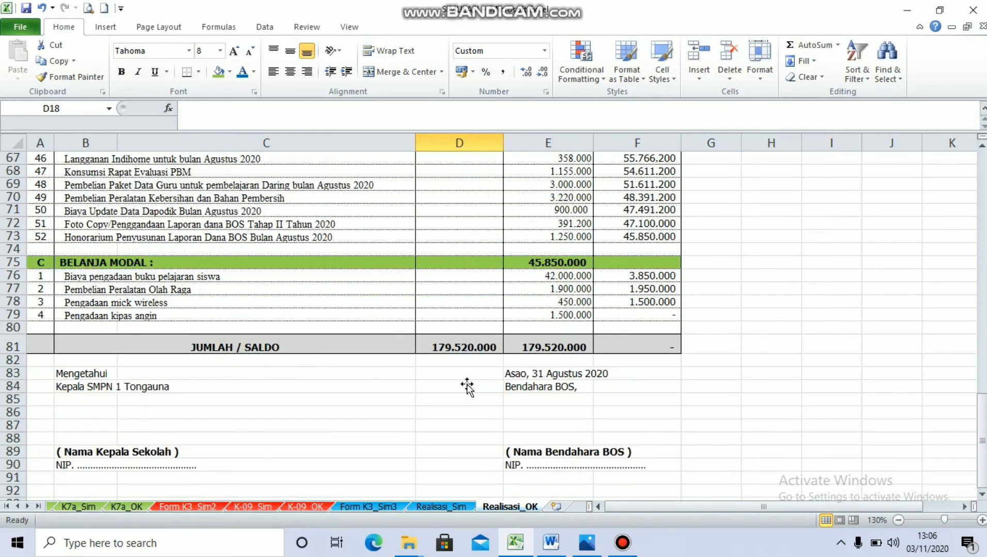
pyautogui.scroll(2, 466, 384)
pyautogui.scroll(4, 467, 384)
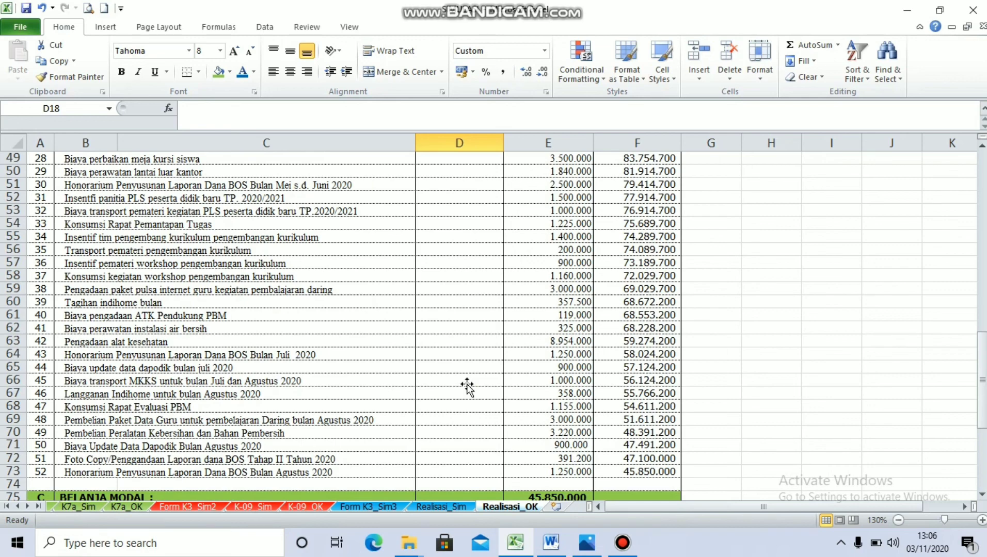
pyautogui.scroll(16, 467, 384)
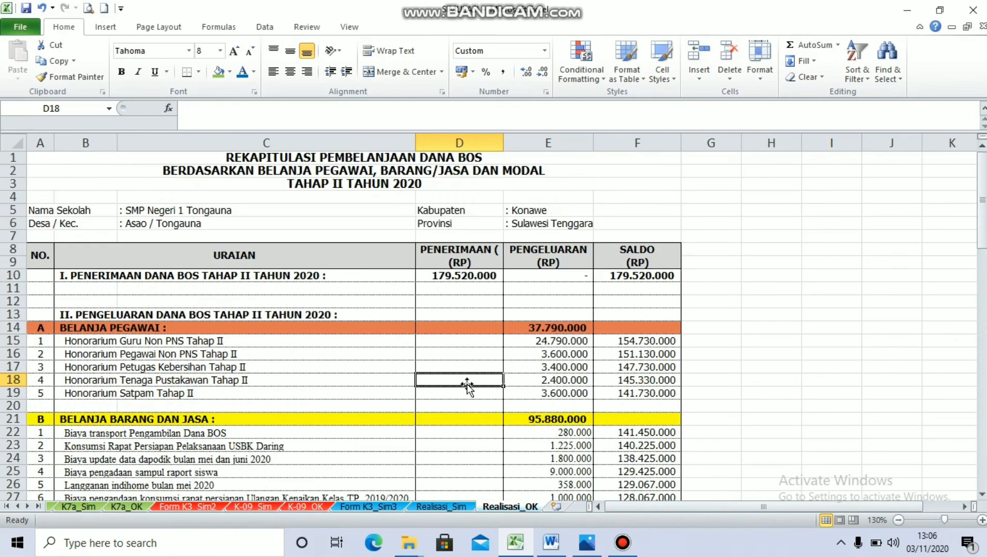